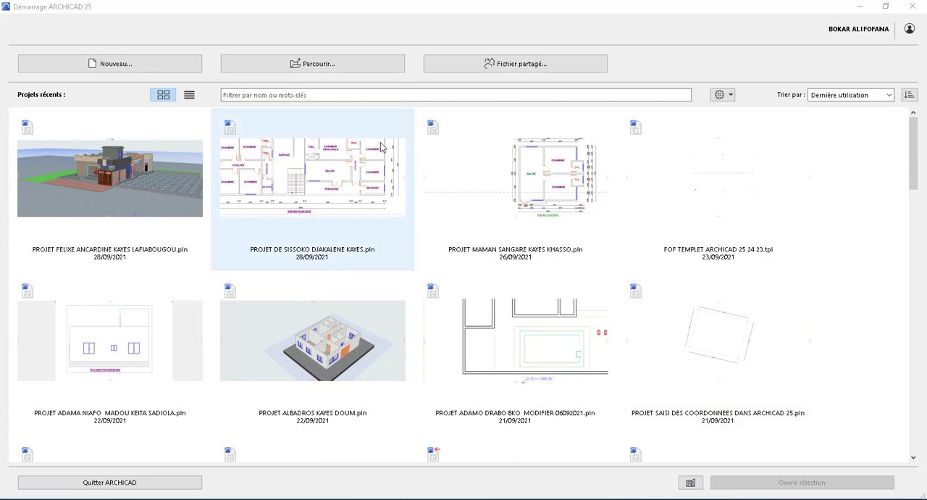
Step: Create a new project from the template Modèle par défaut 25.tpl with the last used work environment profile
{"action": "left_click", "coordinate": [128, 64]}
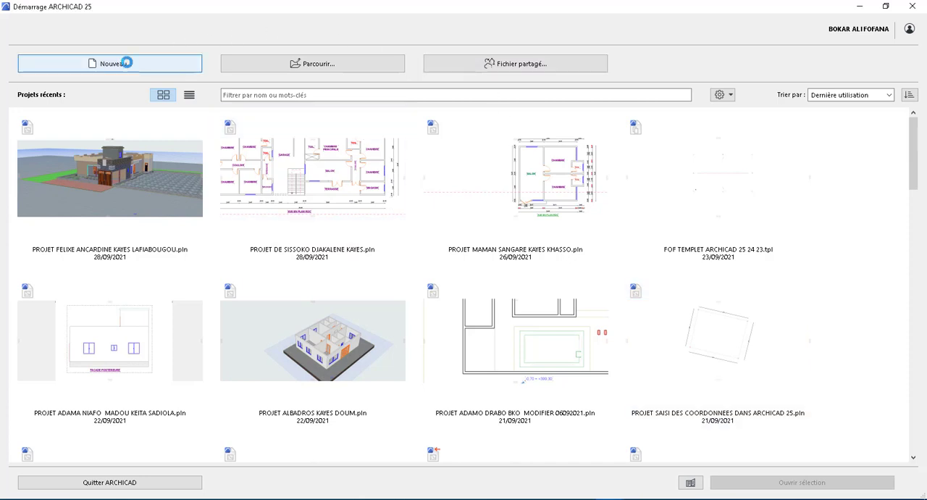
{"action": "left_click", "coordinate": [168, 66]}
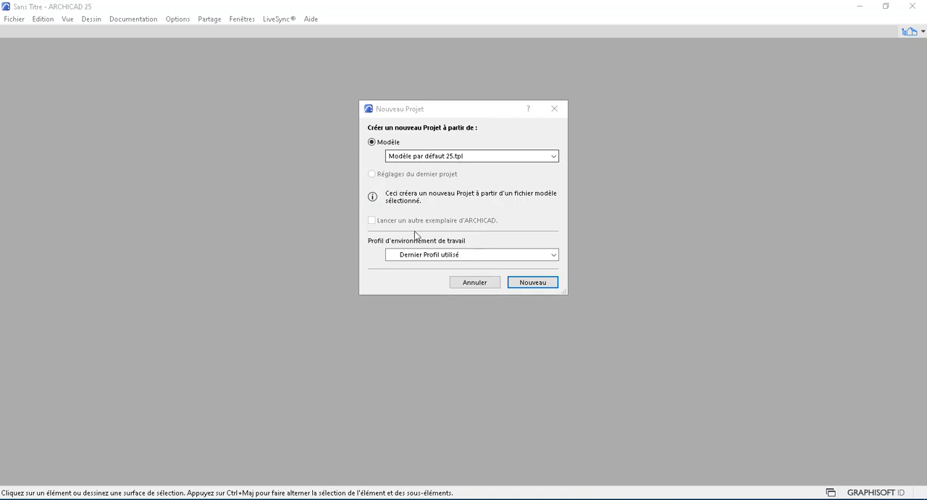
{"action": "left_click", "coordinate": [538, 284]}
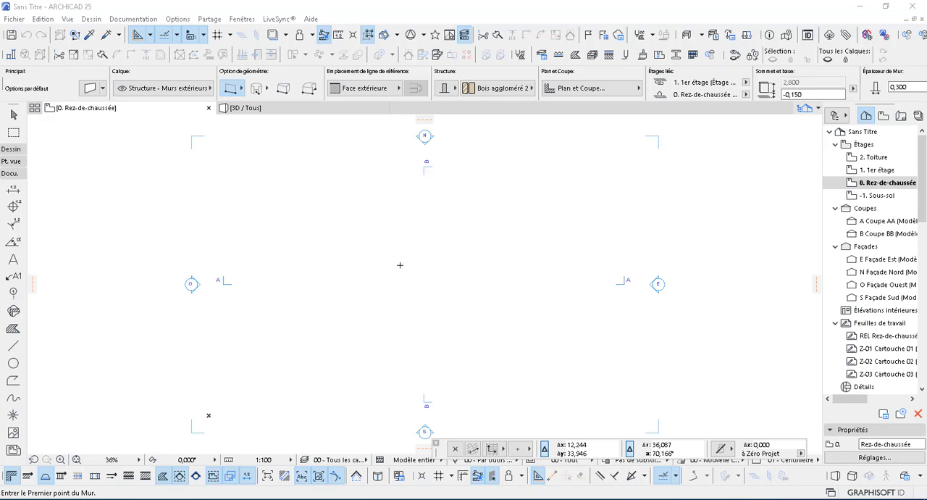
Step: Start saving the project under a new name with the file type Projet Modèle ARCHICAD (*.tpl)
{"action": "left_click", "coordinate": [17, 19]}
{"action": "left_click", "coordinate": [14, 19]}
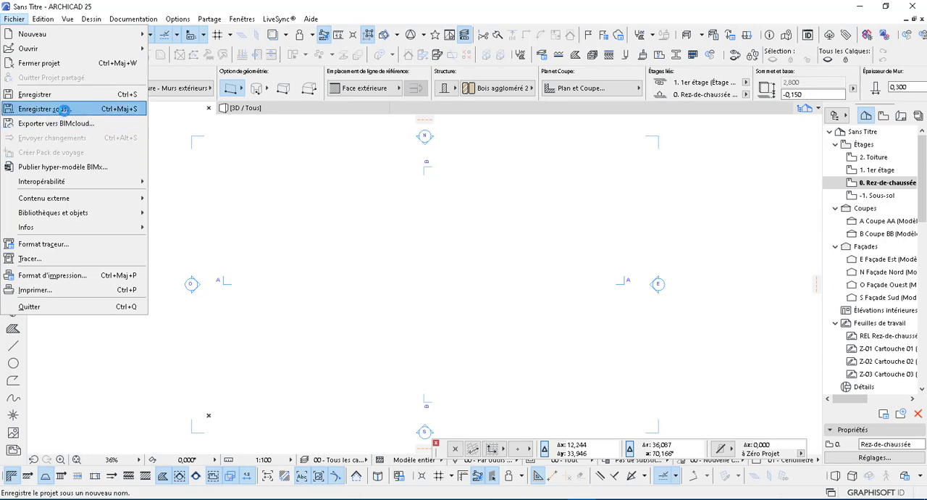
{"action": "left_click", "coordinate": [64, 109]}
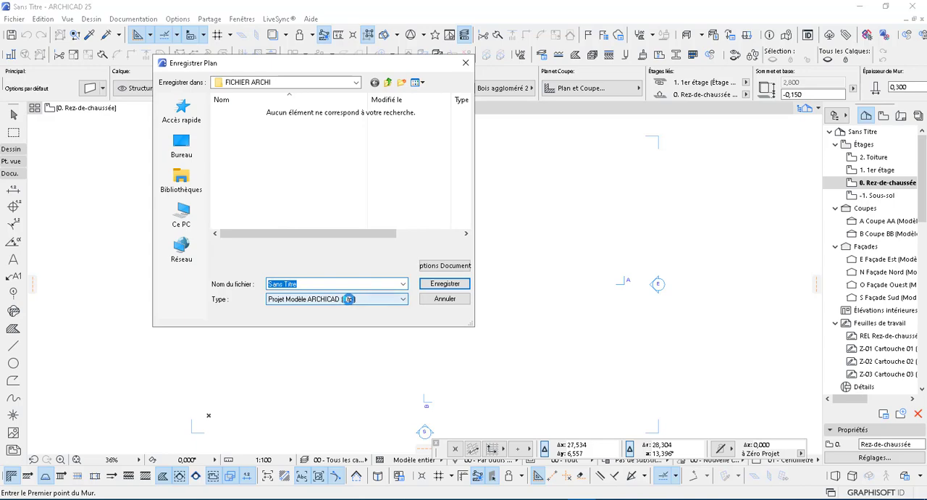
{"action": "left_click", "coordinate": [349, 298]}
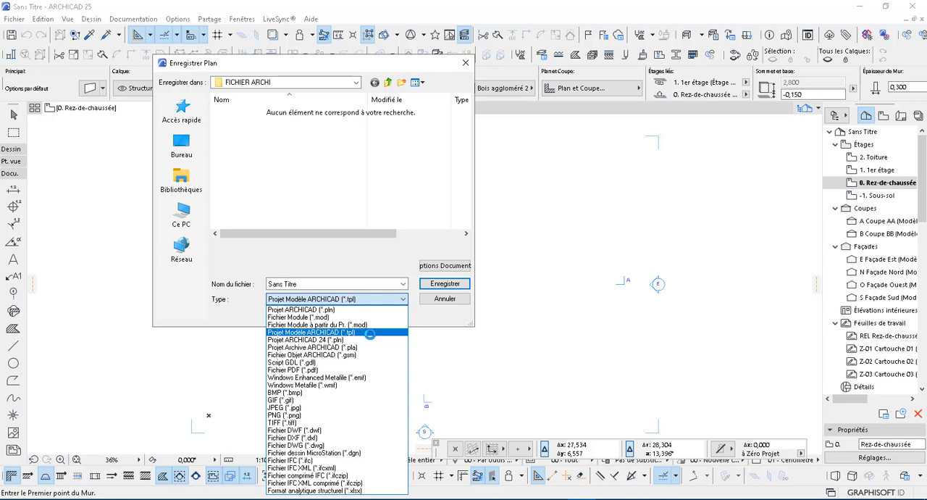
{"action": "left_click", "coordinate": [369, 333]}
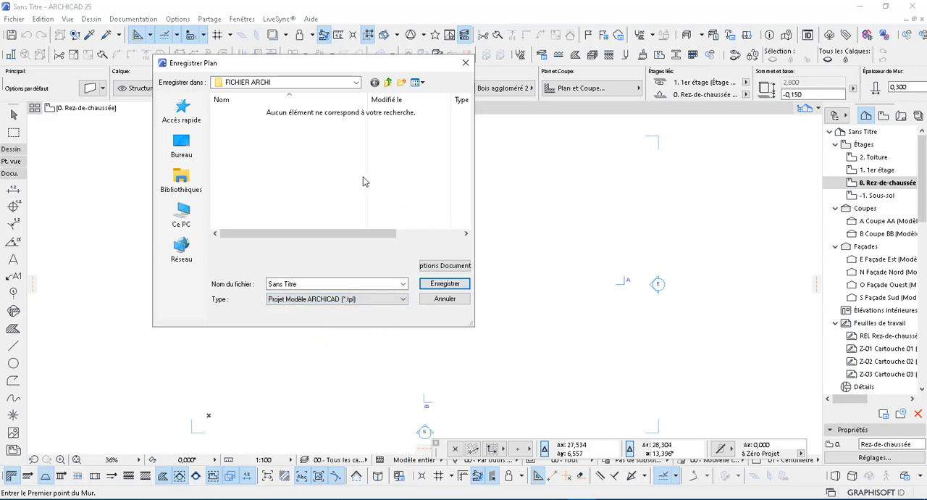
Step: Set the save location to the DOSSIER YOUTUB folder on Disque local (E:)
{"action": "left_click", "coordinate": [234, 83]}
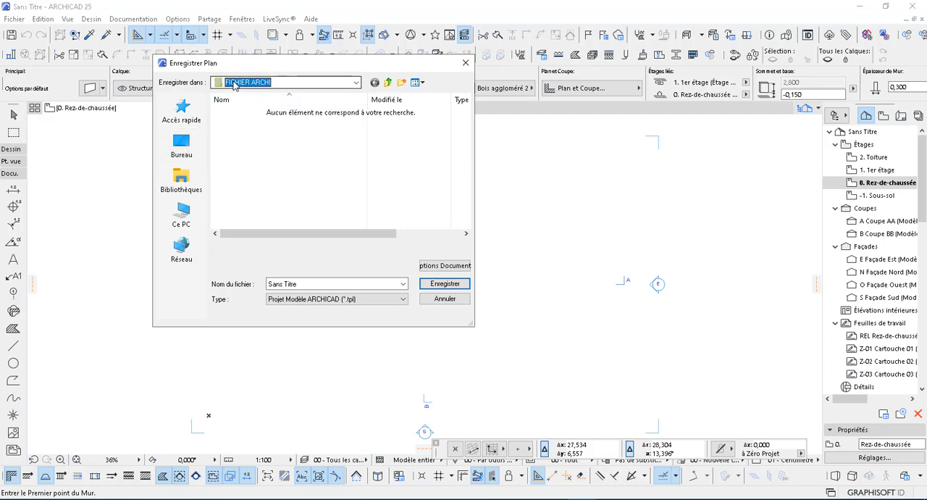
{"action": "left_click", "coordinate": [294, 107]}
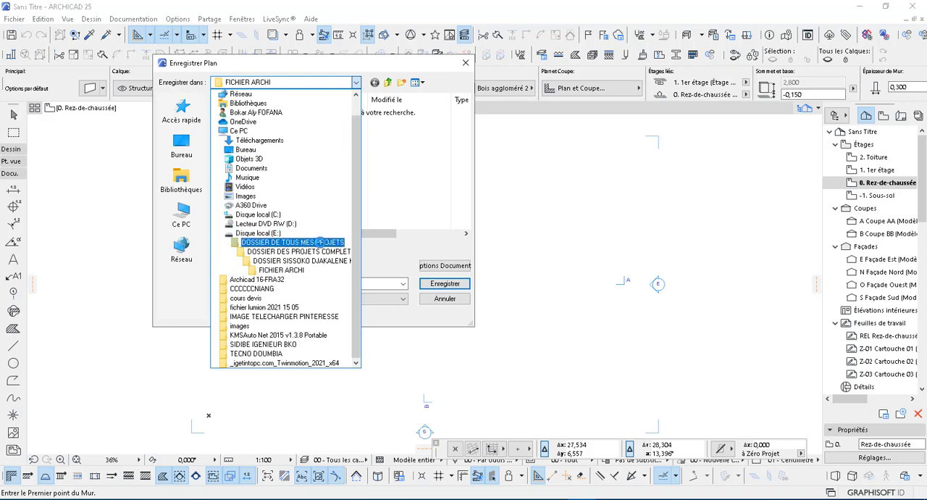
{"action": "left_click", "coordinate": [316, 232]}
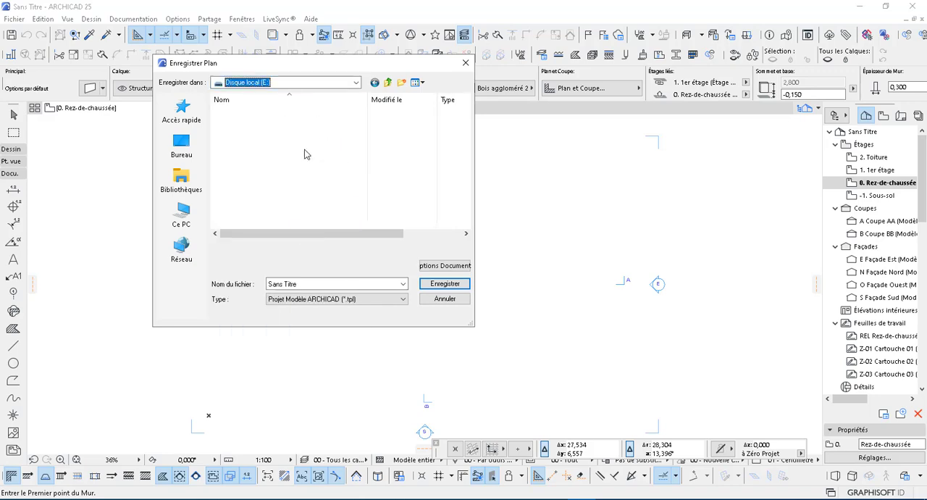
{"action": "double_click", "coordinate": [273, 125]}
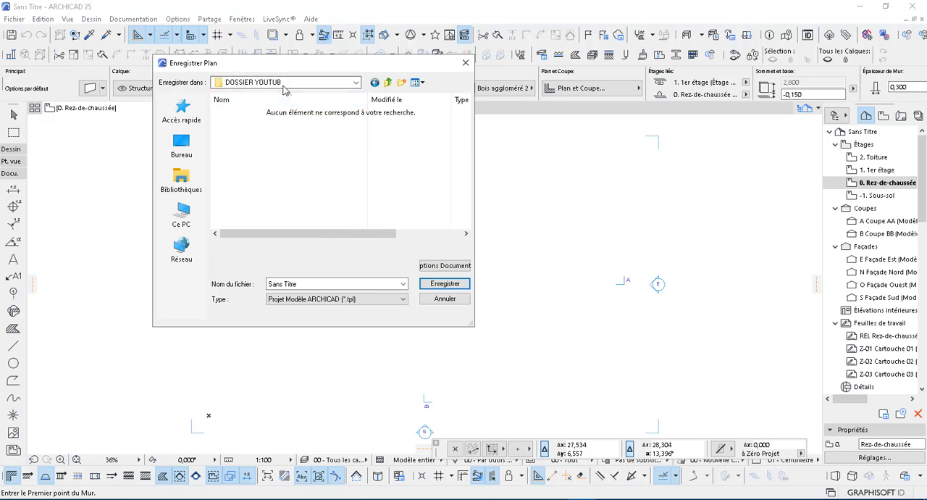
{"action": "left_click", "coordinate": [376, 82]}
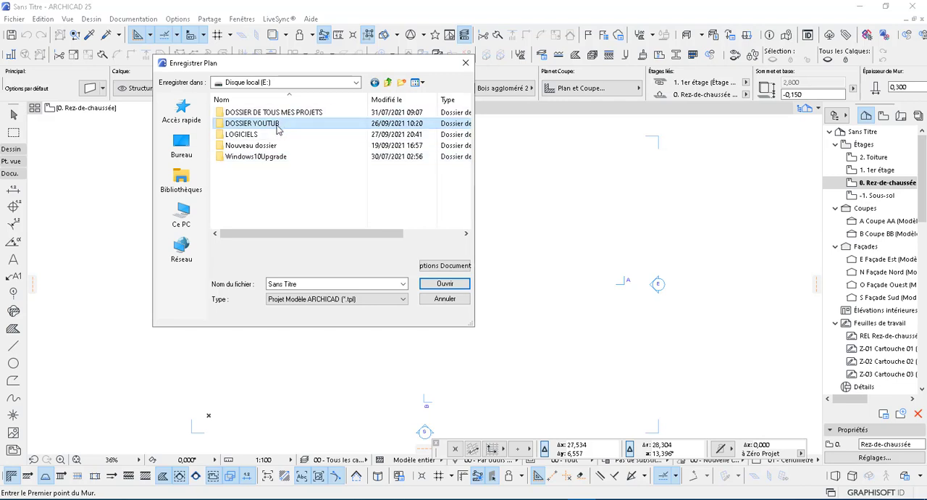
{"action": "left_click", "coordinate": [275, 125]}
{"action": "left_click", "coordinate": [265, 181]}
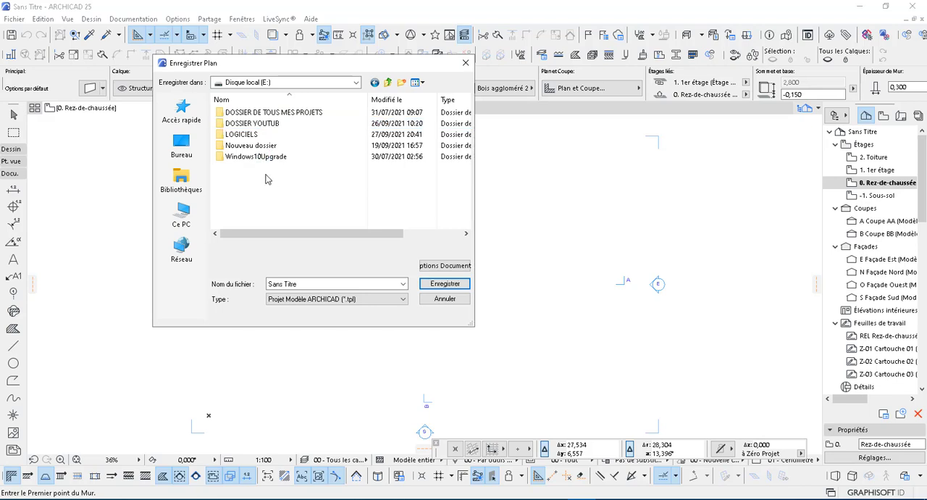
{"action": "double_click", "coordinate": [230, 126]}
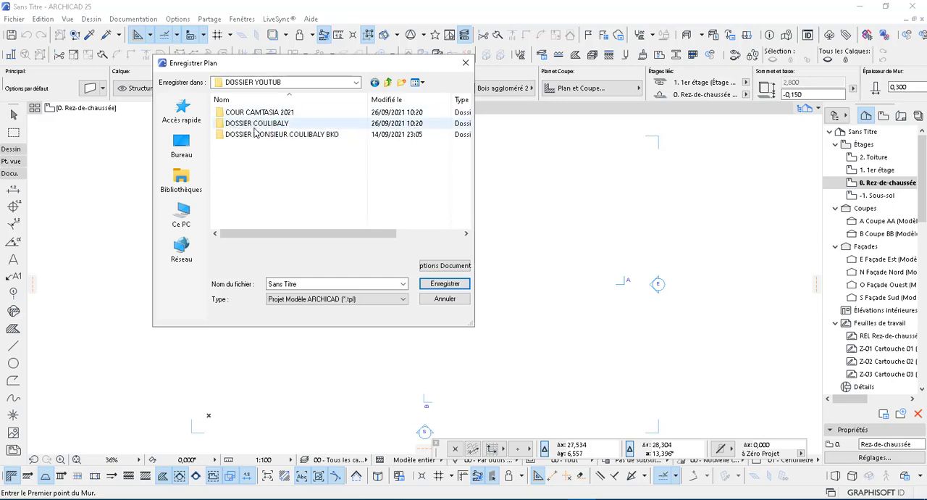
Step: Through the client's BKO folder and its Camtasia folder, open AUTRES TUTORIELS POUR YOUTUB, ASTUCE D'ARCHICAD 25 POUR YOUTUB, and DOSSIER DE TEMPLETES DANS ARCHICAD 25
{"action": "left_click", "coordinate": [255, 135]}
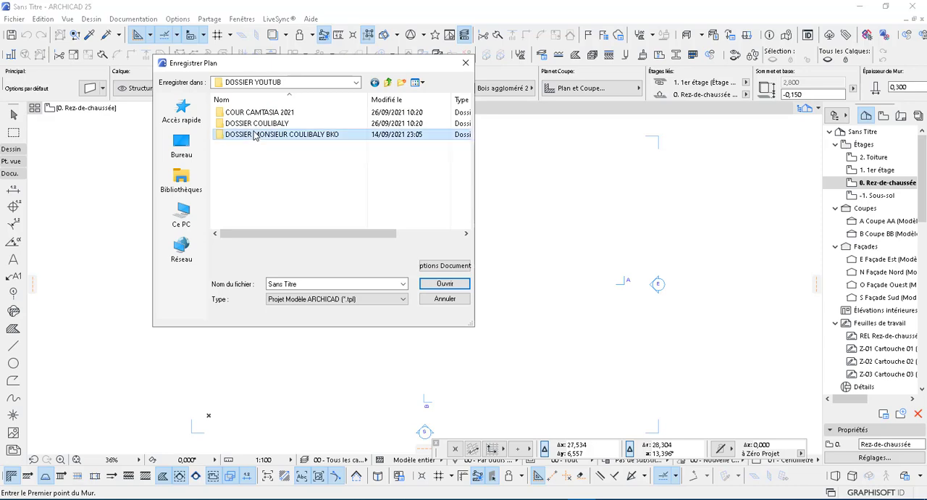
{"action": "double_click", "coordinate": [255, 136]}
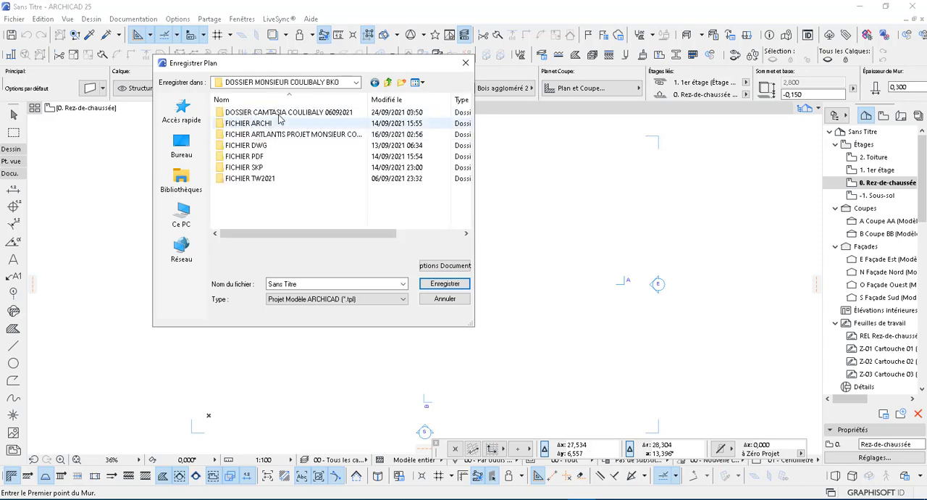
{"action": "left_click", "coordinate": [279, 118]}
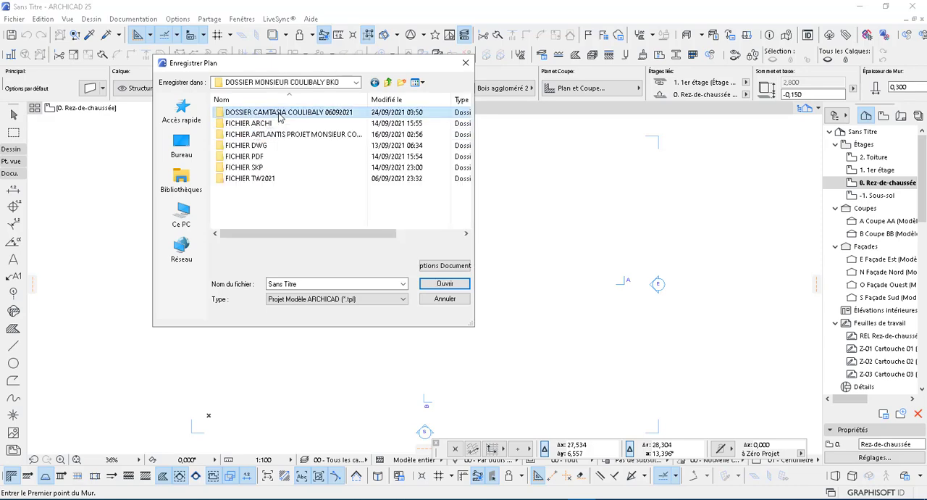
{"action": "double_click", "coordinate": [279, 117]}
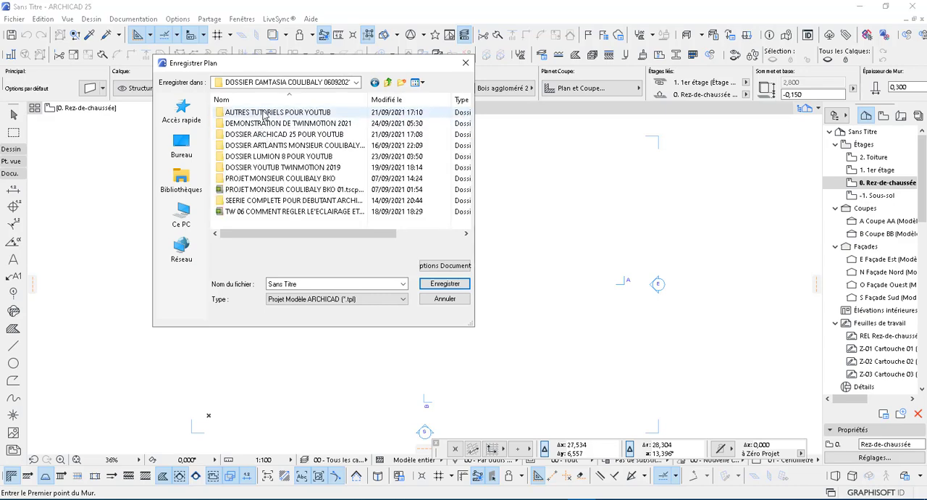
{"action": "double_click", "coordinate": [265, 114]}
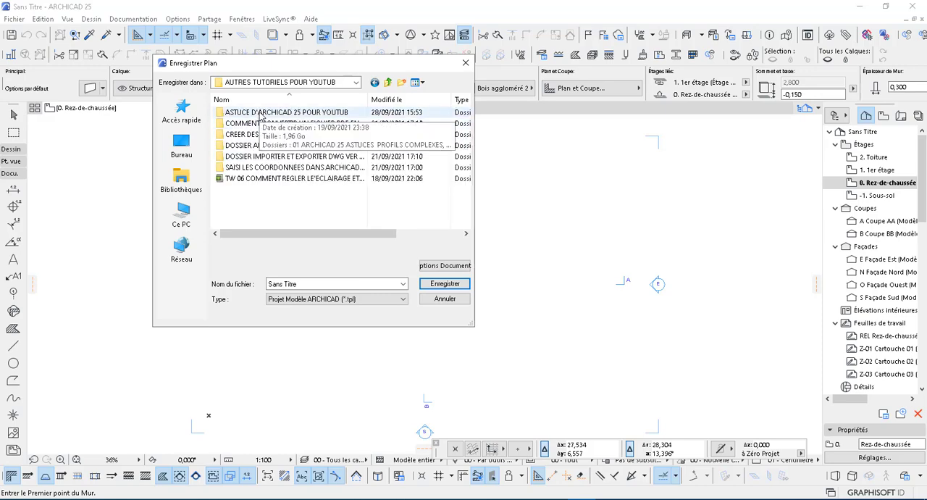
{"action": "left_click", "coordinate": [260, 114]}
{"action": "double_click", "coordinate": [261, 114]}
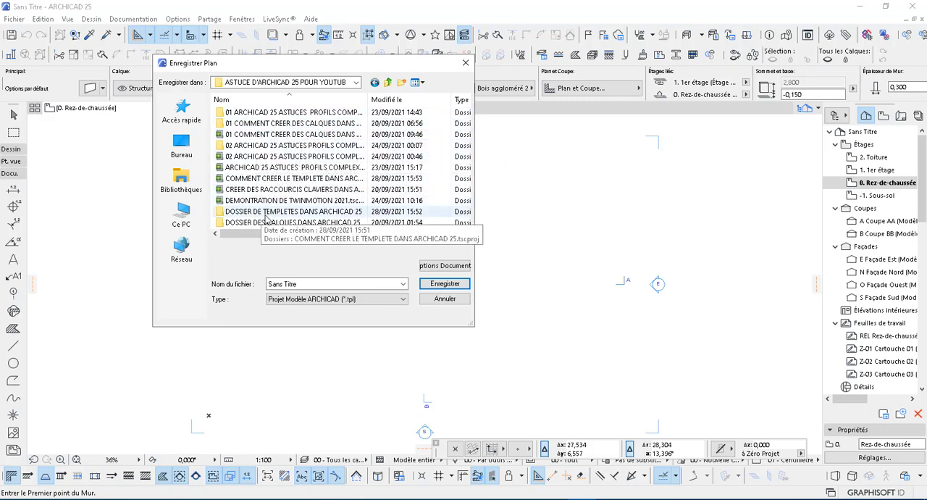
{"action": "left_click", "coordinate": [287, 212]}
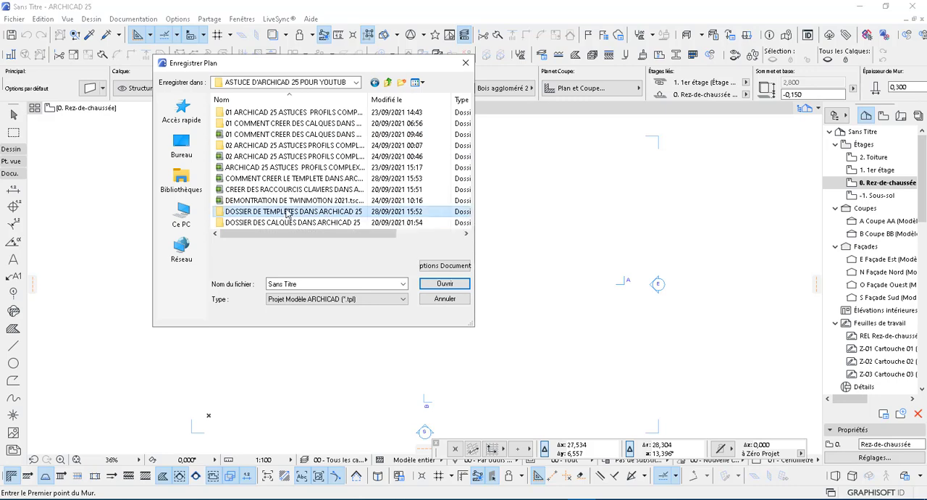
{"action": "double_click", "coordinate": [288, 212]}
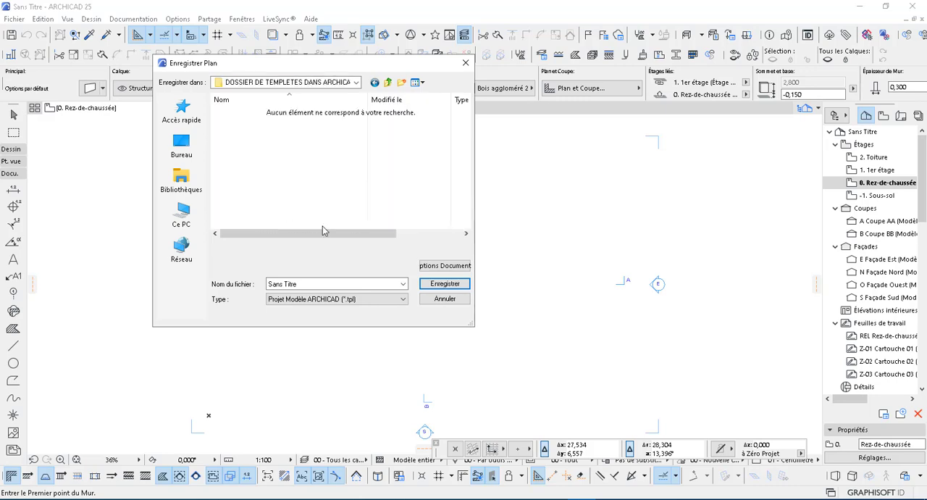
Step: Name the template file TEMPLETE ARCHITECTE FOF YOUTUB and save it in the chosen folder
{"action": "left_click", "coordinate": [304, 284]}
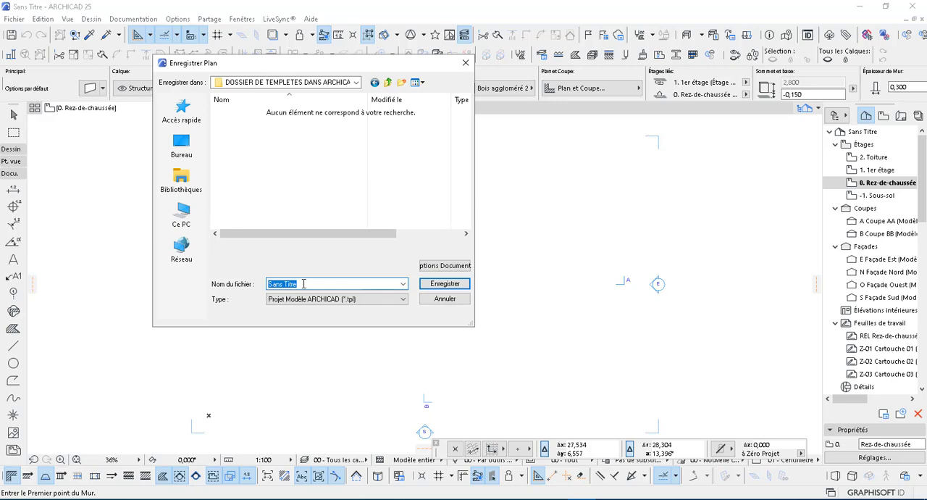
{"action": "type", "text": "T"}
{"action": "type", "text": "TEMPLET"}
{"action": "type", "text": "OF"}
{"action": "left_click", "coordinate": [304, 284]}
{"action": "type", "text": "ARCHI"}
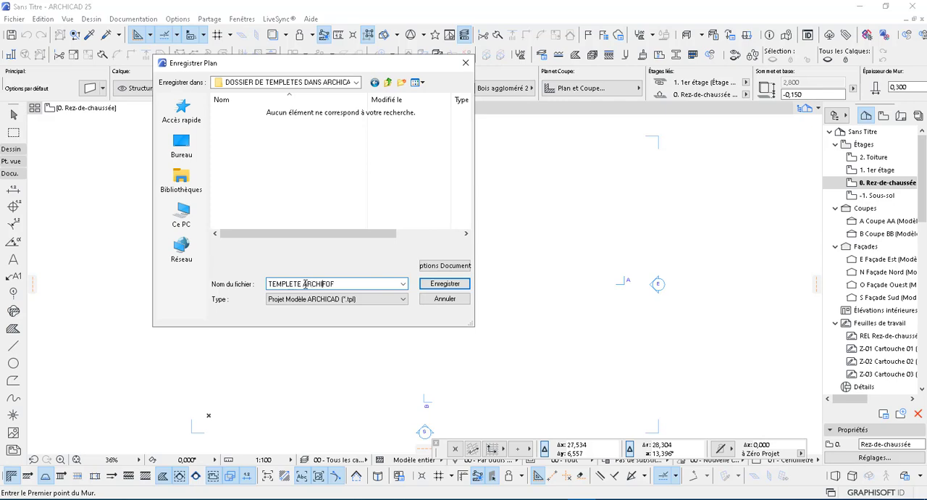
{"action": "type", "text": "TECTE"}
{"action": "left_click", "coordinate": [378, 285]}
{"action": "type", "text": "YOUTUB"}
{"action": "left_click", "coordinate": [450, 290]}
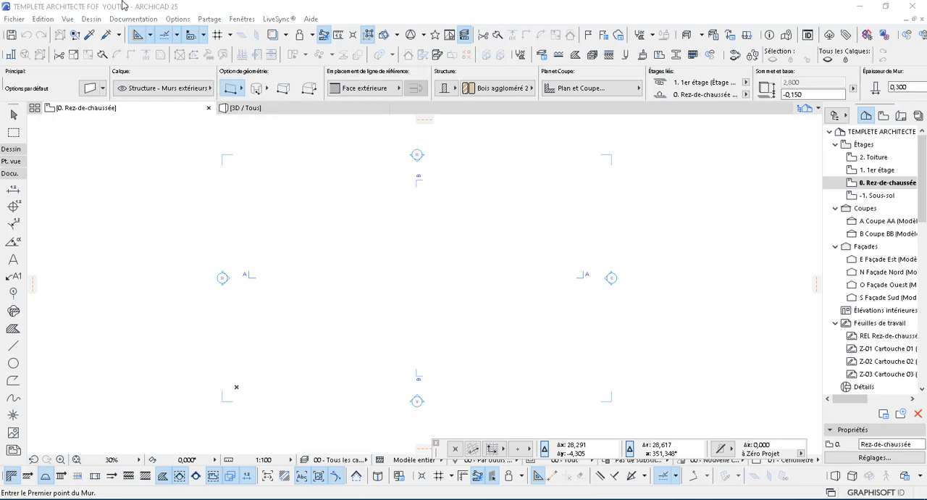
Step: Set the project's working length unit to two decimal places in the Unité de travail preferences
{"action": "left_click", "coordinate": [209, 10]}
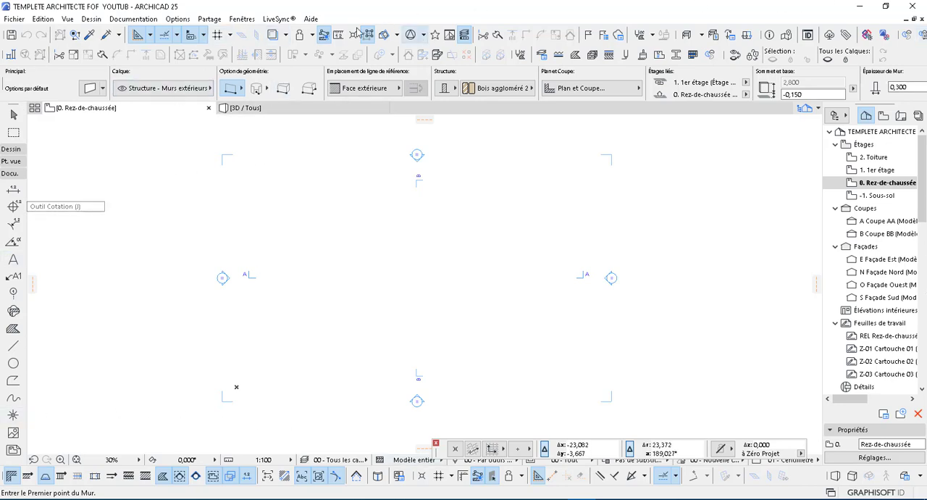
{"action": "left_click", "coordinate": [186, 21]}
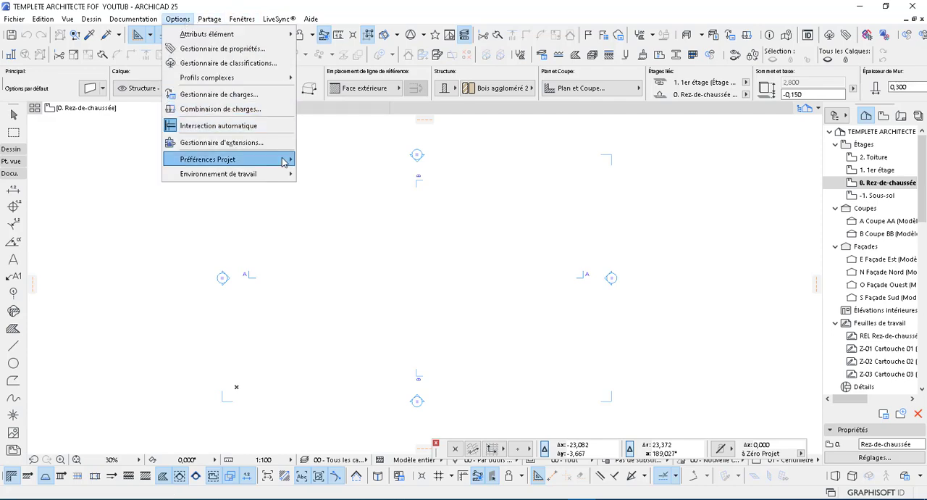
{"action": "mouse_move", "coordinate": [287, 161]}
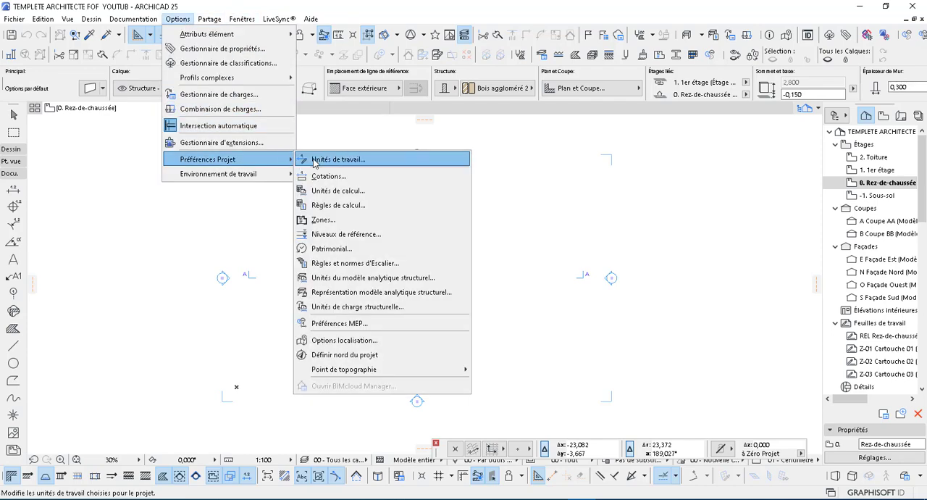
{"action": "left_click", "coordinate": [314, 161]}
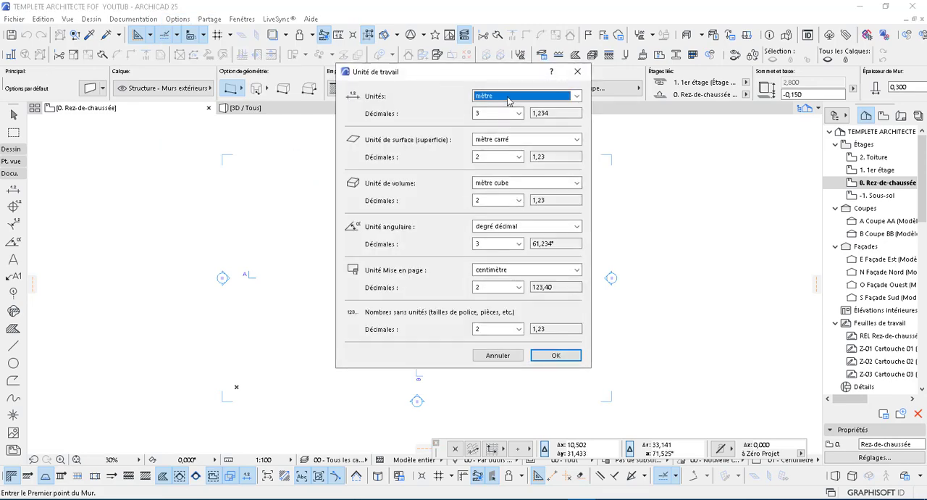
{"action": "left_click", "coordinate": [516, 114]}
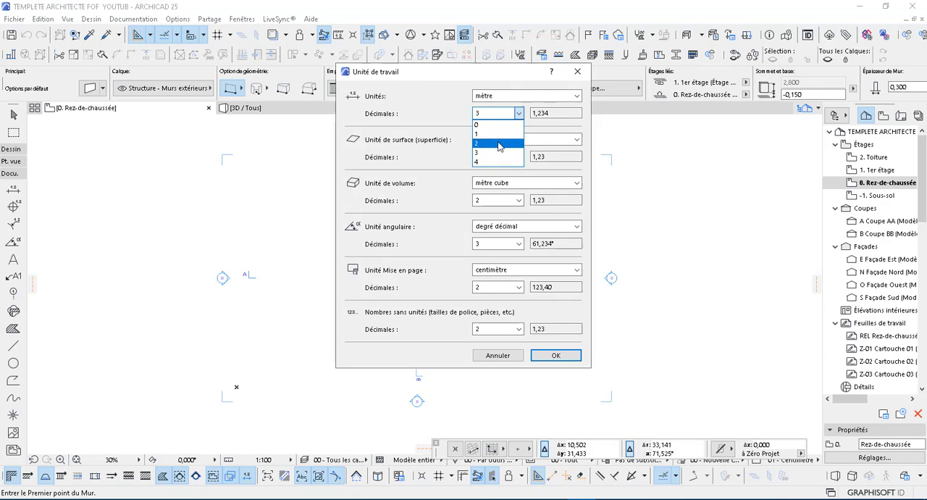
{"action": "left_click", "coordinate": [498, 144]}
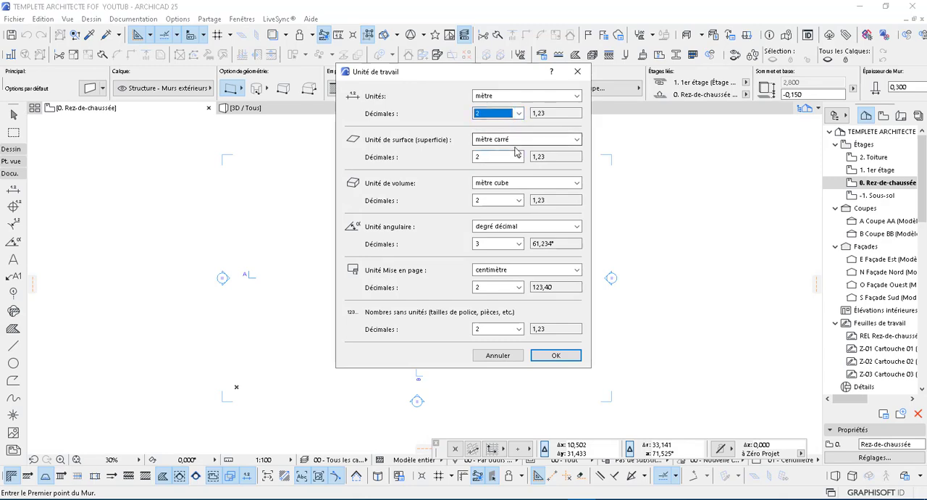
Step: Set the angular unit to two decimal places and the layout unit (Mise en page) to mètre, and apply the working units
{"action": "left_click", "coordinate": [507, 244]}
{"action": "left_click", "coordinate": [506, 275]}
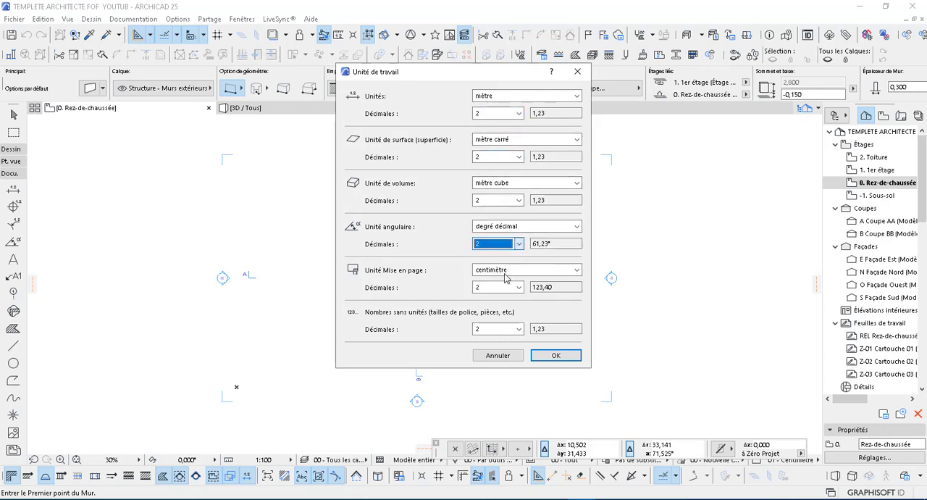
{"action": "left_click", "coordinate": [506, 276]}
{"action": "left_click", "coordinate": [500, 281]}
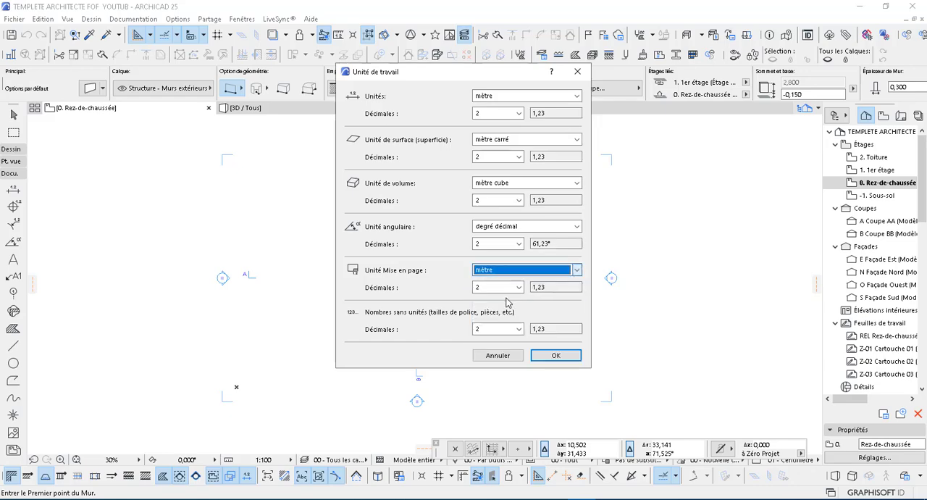
{"action": "left_click", "coordinate": [556, 355]}
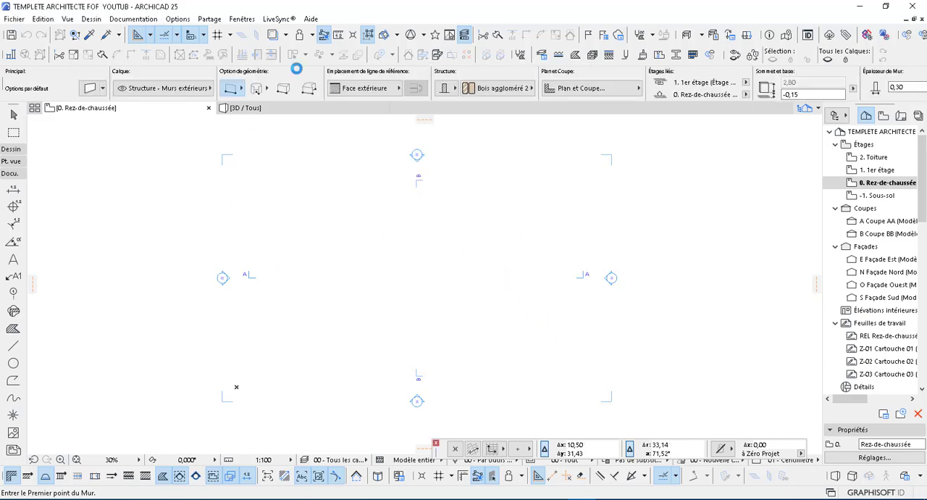
Step: Choose the 02 - Mètre dimension standard in the project's Cotations preferences and apply it
{"action": "left_click", "coordinate": [178, 19]}
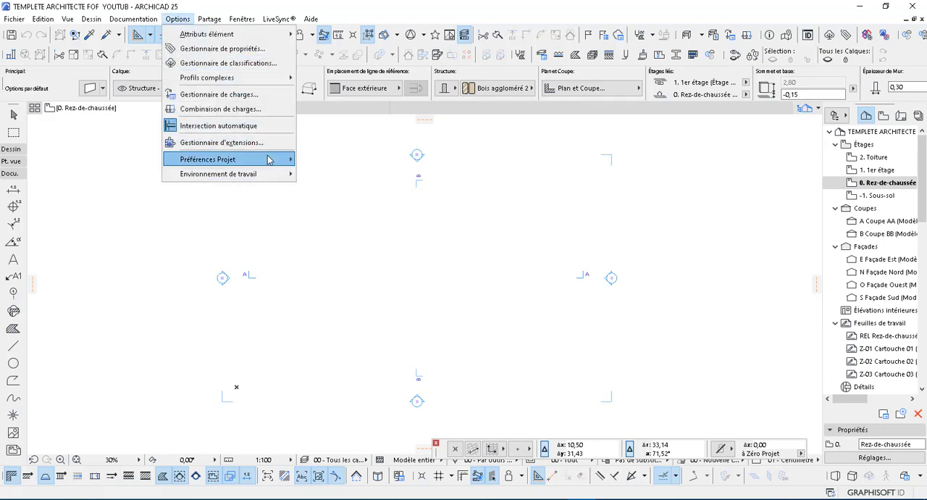
{"action": "mouse_move", "coordinate": [268, 159]}
{"action": "left_click", "coordinate": [335, 178]}
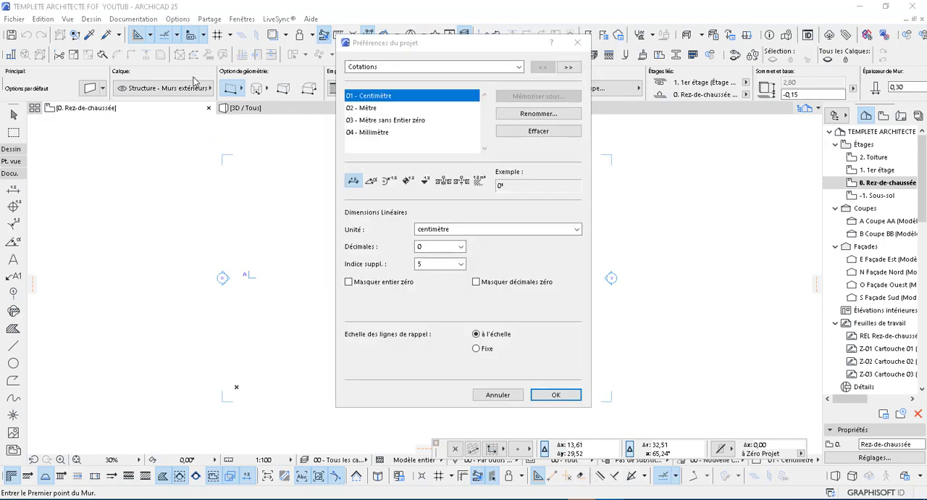
{"action": "left_click", "coordinate": [362, 108]}
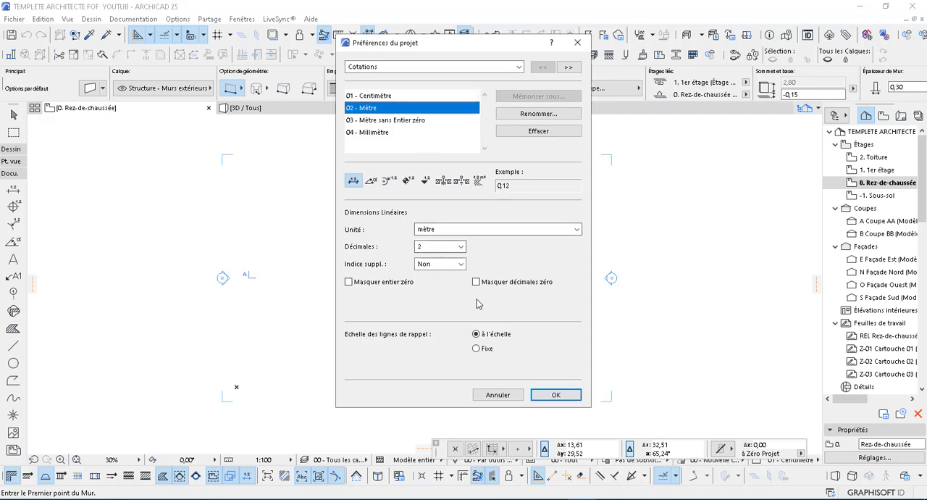
{"action": "left_click", "coordinate": [555, 395]}
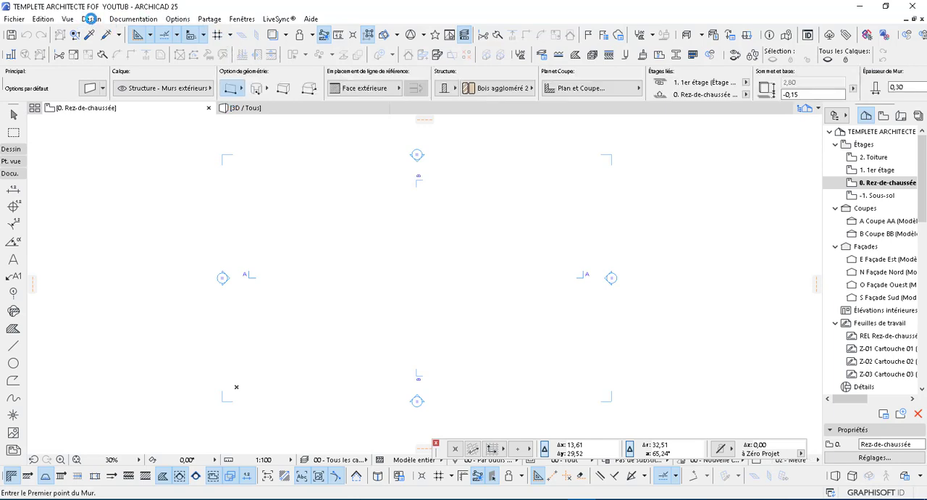
Step: In the story settings, rename story 0 as RDC and story -1 as FONDATION
{"action": "left_click", "coordinate": [89, 19]}
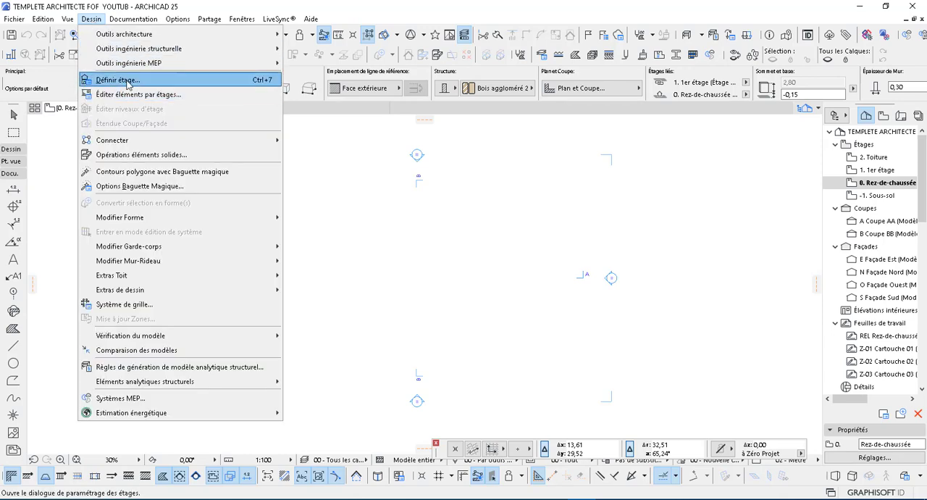
{"action": "left_click", "coordinate": [123, 80]}
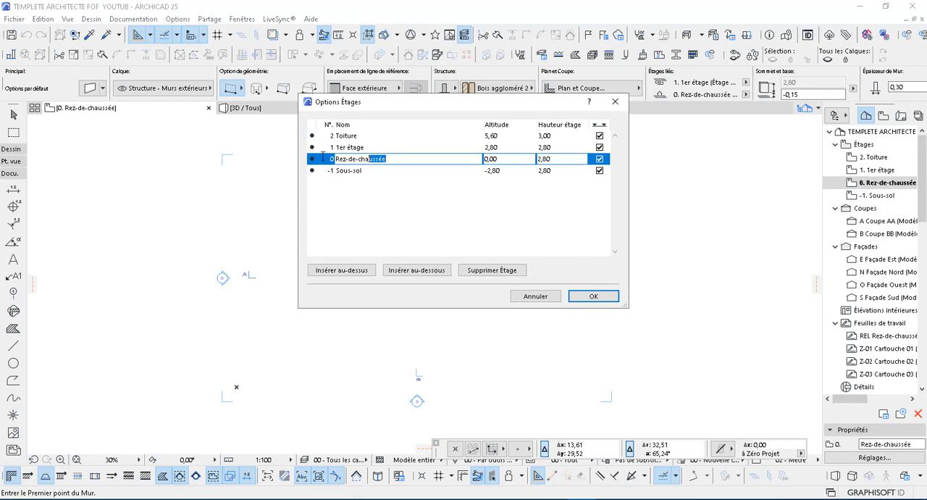
{"action": "type", "text": "RDC"}
{"action": "left_click", "coordinate": [384, 170]}
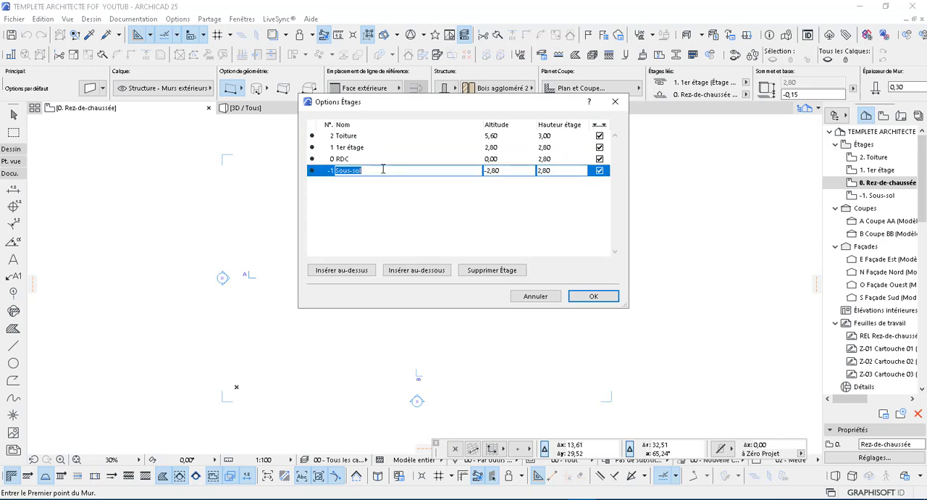
{"action": "type", "text": "FONDATION"}
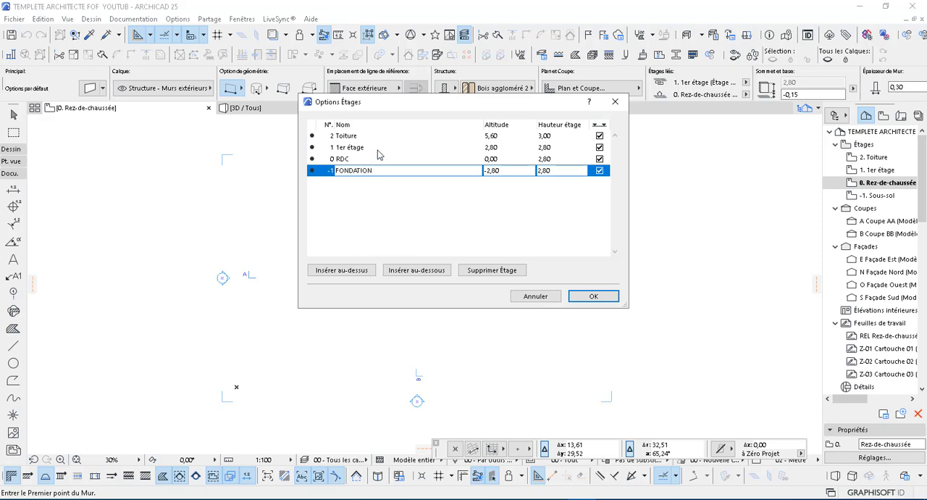
Step: Rename story 1 as R+1 and insert a new story named R+2 above it
{"action": "left_click", "coordinate": [377, 147]}
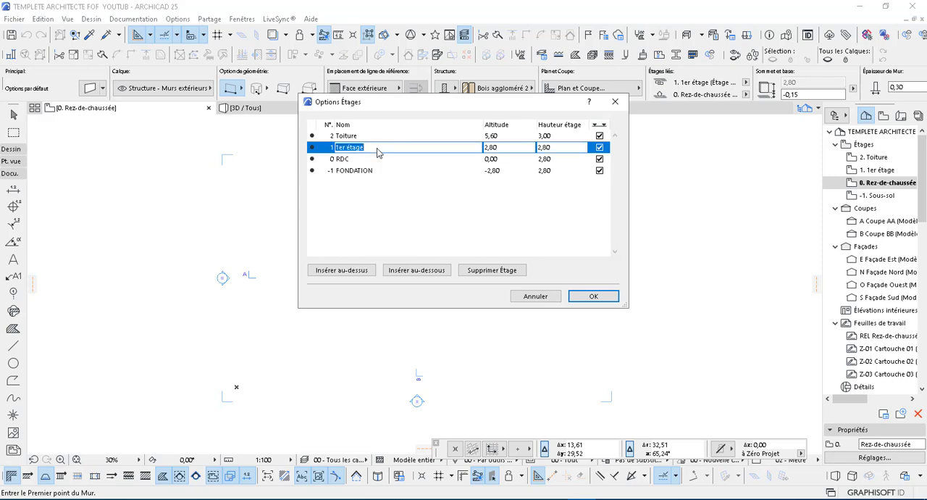
{"action": "type", "text": "R+1"}
{"action": "left_click", "coordinate": [344, 271]}
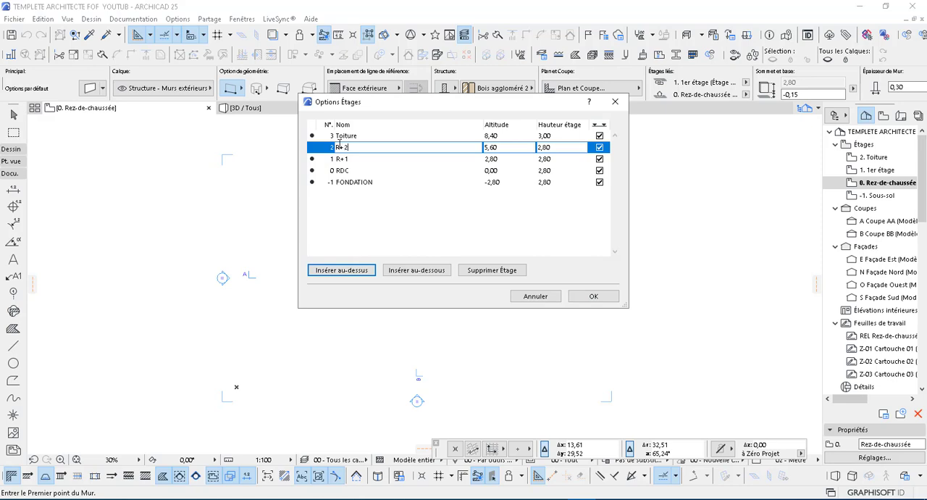
{"action": "type", "text": "R+2"}
Step: Set the story height of RDC, R+1, R+2 and Toiture to 3,40 each
{"action": "left_click", "coordinate": [349, 171]}
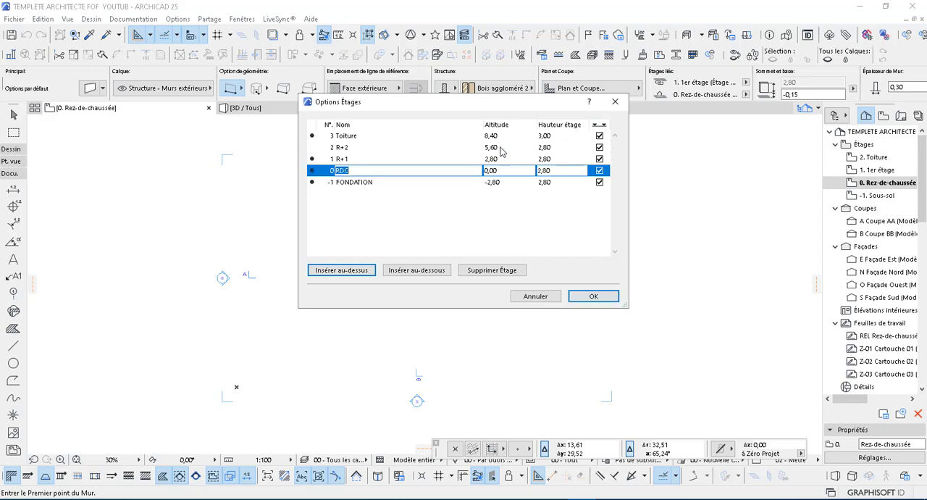
{"action": "left_click", "coordinate": [557, 170]}
{"action": "type", "text": "3,"}
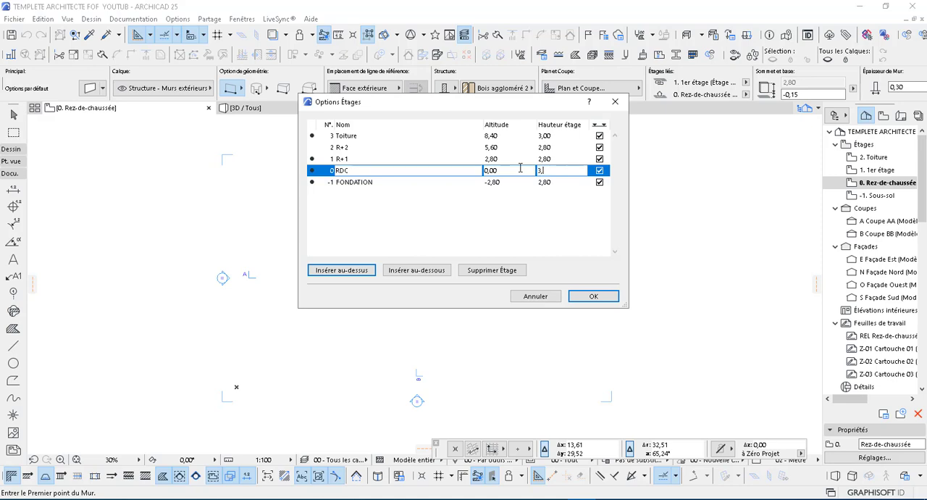
{"action": "key", "text": "Return"}
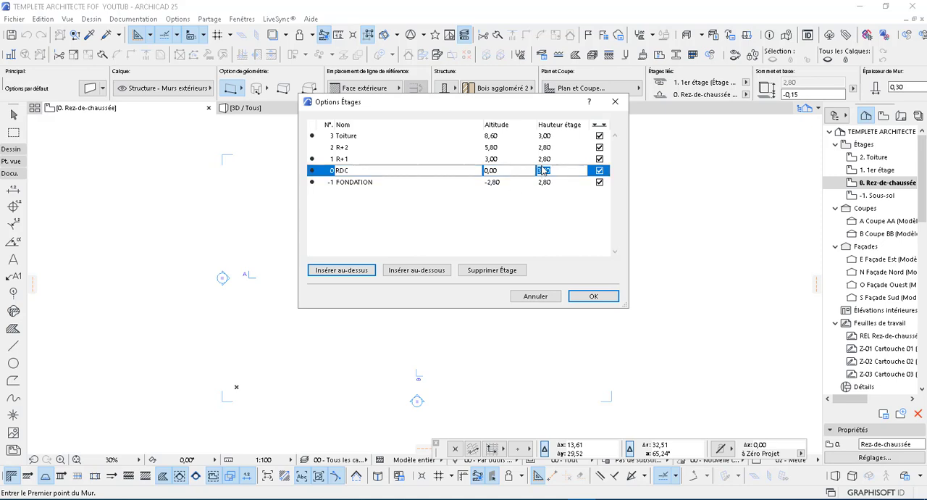
{"action": "left_click", "coordinate": [553, 159]}
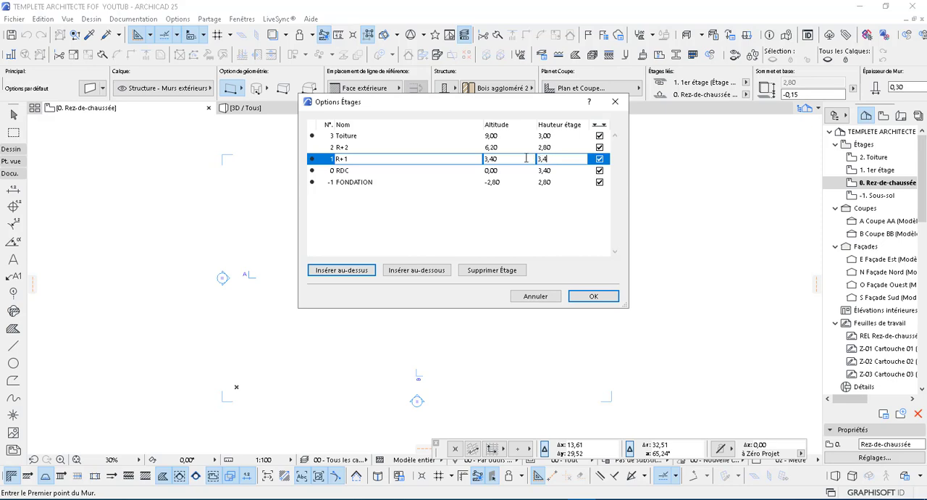
{"action": "type", "text": "3,4"}
{"action": "left_click", "coordinate": [553, 147]}
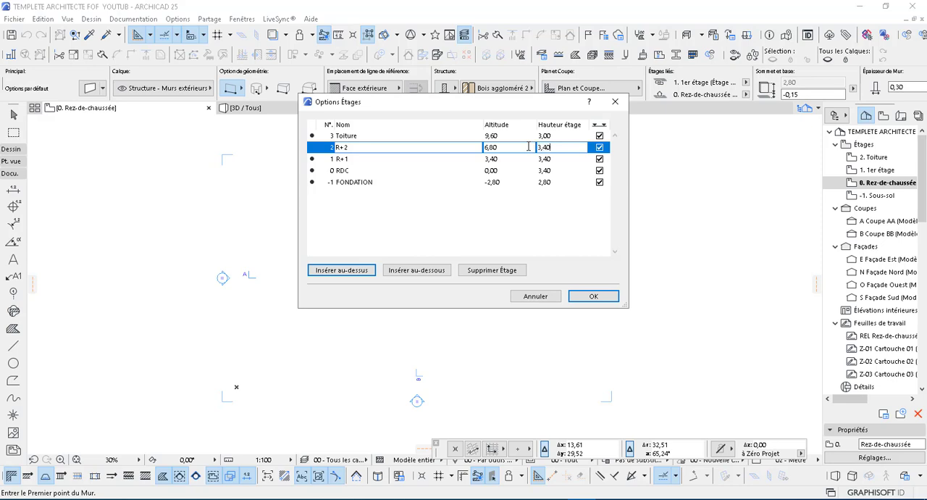
{"action": "left_click", "coordinate": [549, 135]}
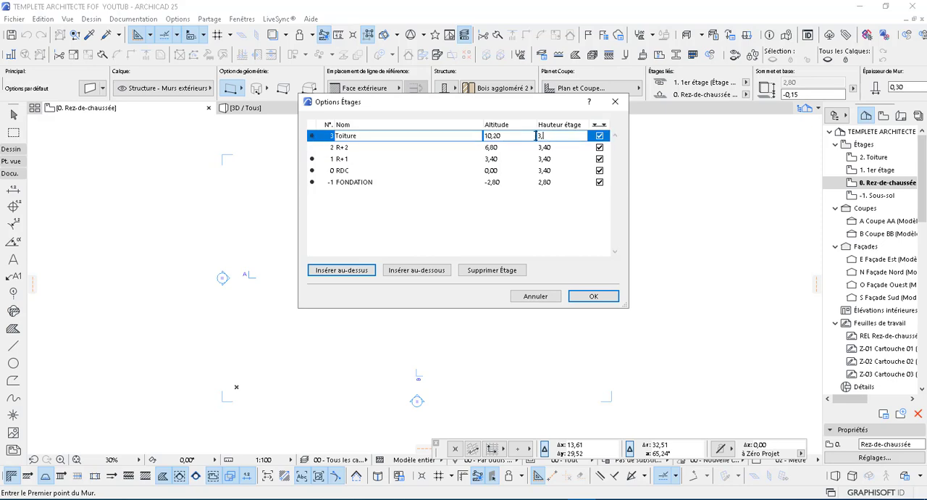
{"action": "type", "text": "3,4"}
{"action": "key", "text": "Return"}
Step: Set the FONDATION story's altitude to -0,70 and apply the story settings
{"action": "left_click", "coordinate": [349, 183]}
{"action": "left_click", "coordinate": [496, 181]}
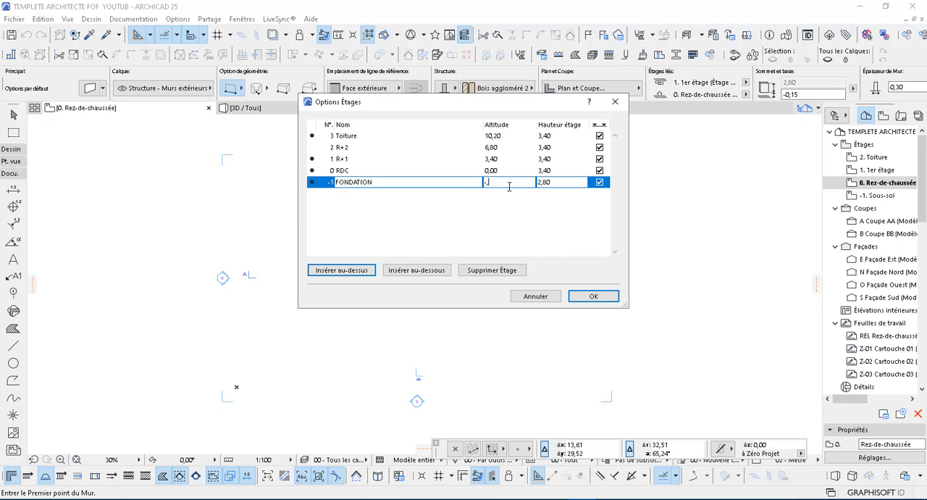
{"action": "key", "text": "Return"}
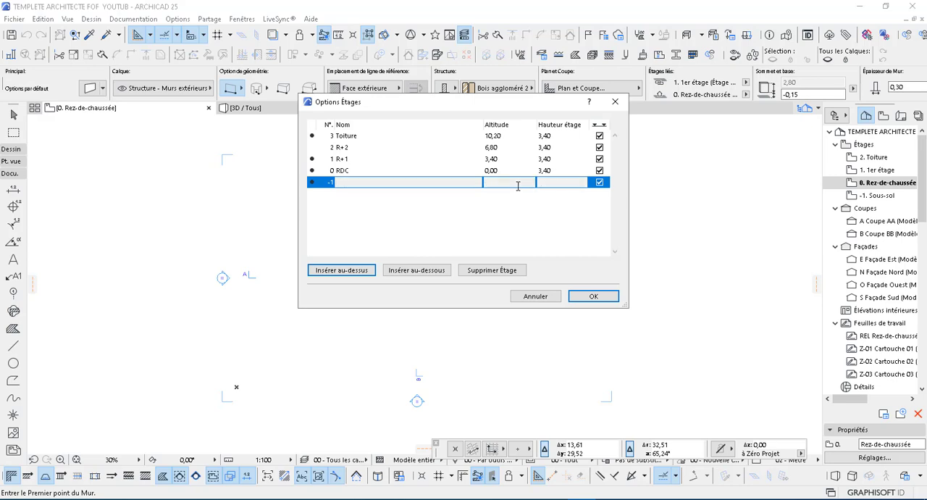
{"action": "left_click", "coordinate": [564, 183]}
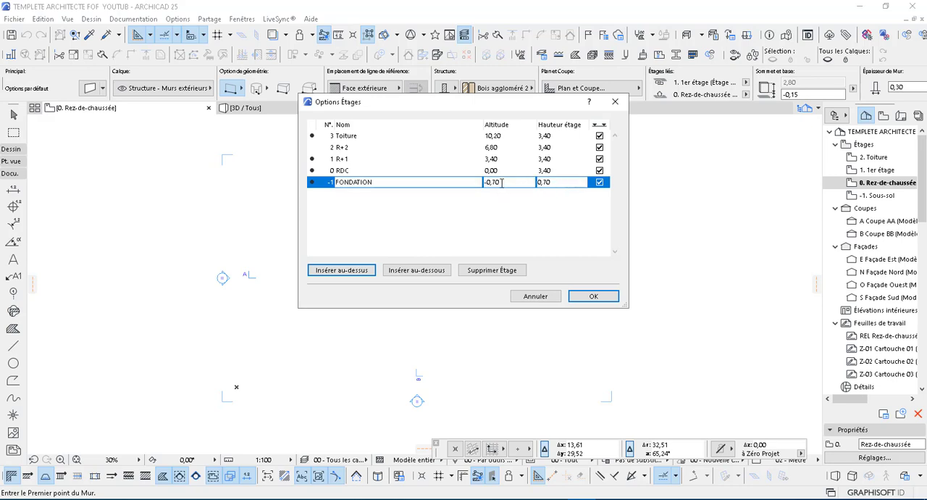
{"action": "left_click", "coordinate": [360, 171]}
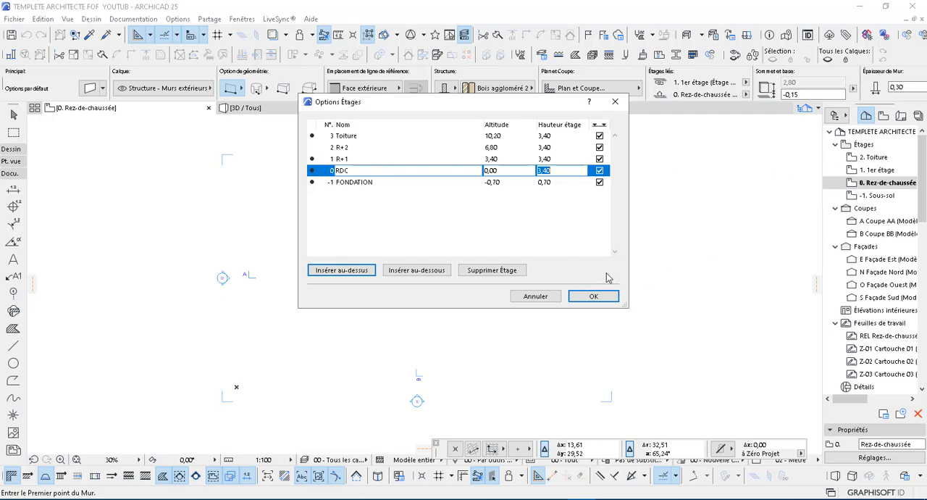
{"action": "left_click", "coordinate": [594, 297]}
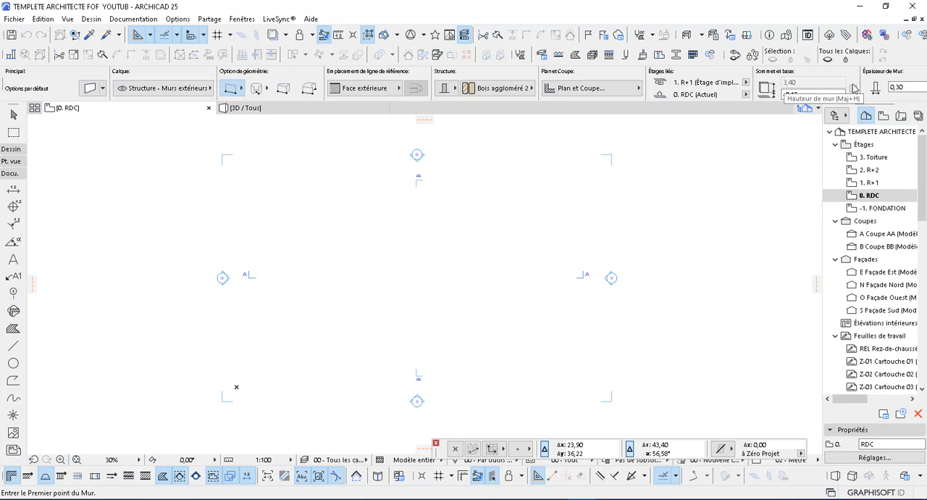
Step: In the default wall settings, set the wall's top link to Non lié
{"action": "left_click", "coordinate": [88, 88]}
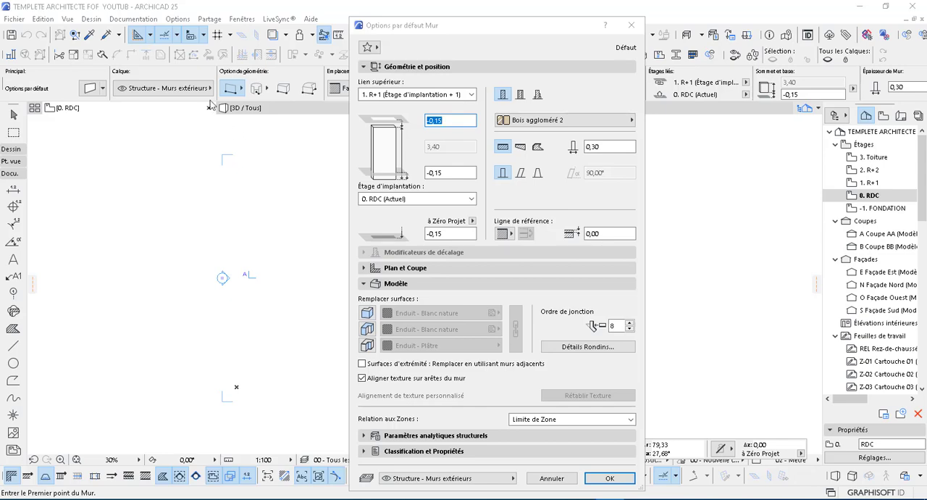
{"action": "left_click", "coordinate": [474, 97]}
{"action": "left_click", "coordinate": [382, 145]}
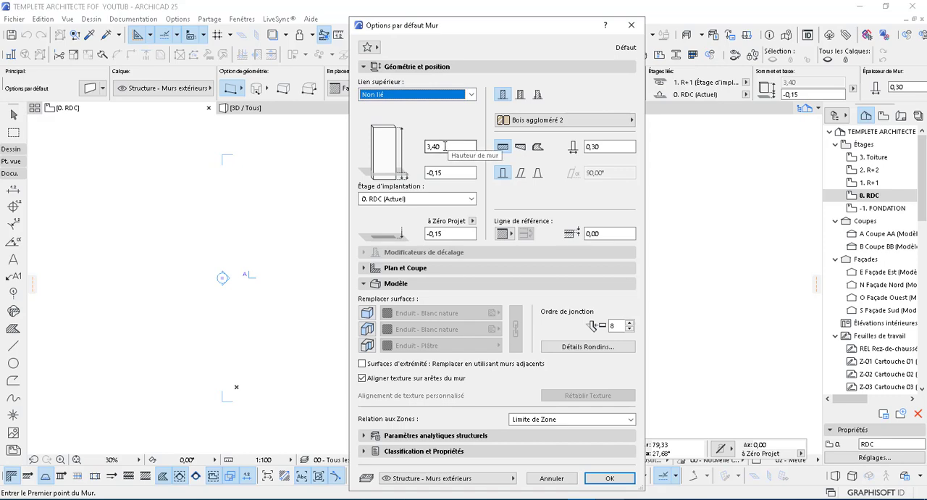
Step: Switch the default wall to the trapezoidal shape, set both end thicknesses to 0,15 and set the base offset to 0,00
{"action": "left_click", "coordinate": [521, 146]}
{"action": "double_click", "coordinate": [587, 145]}
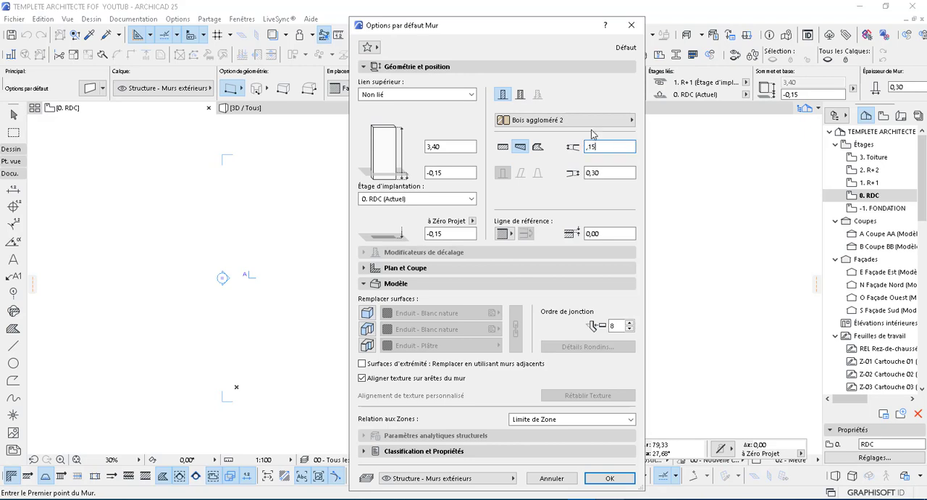
{"action": "type", "text": ",15"}
{"action": "key", "text": "Tab"}
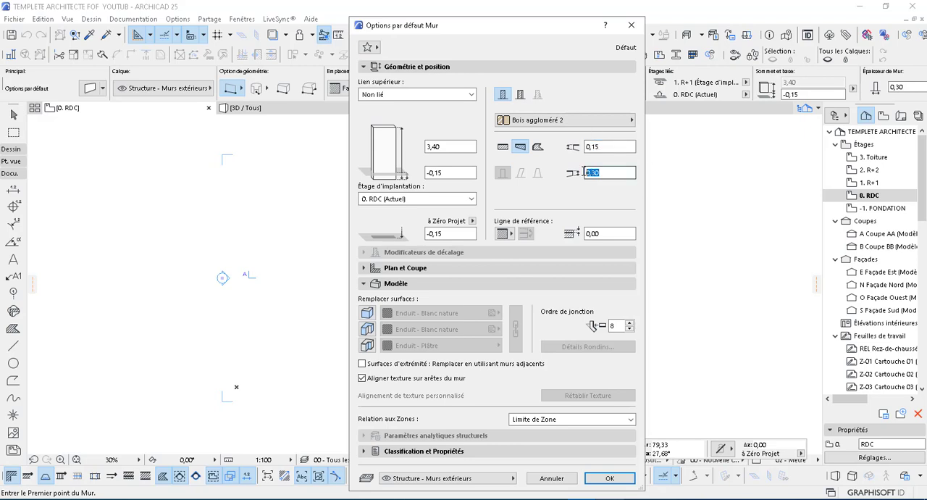
{"action": "key", "text": "BackSpace"}
{"action": "left_click_drag", "start_coordinate": [447, 173], "coordinate": [410, 169]}
{"action": "type", "text": "0"}
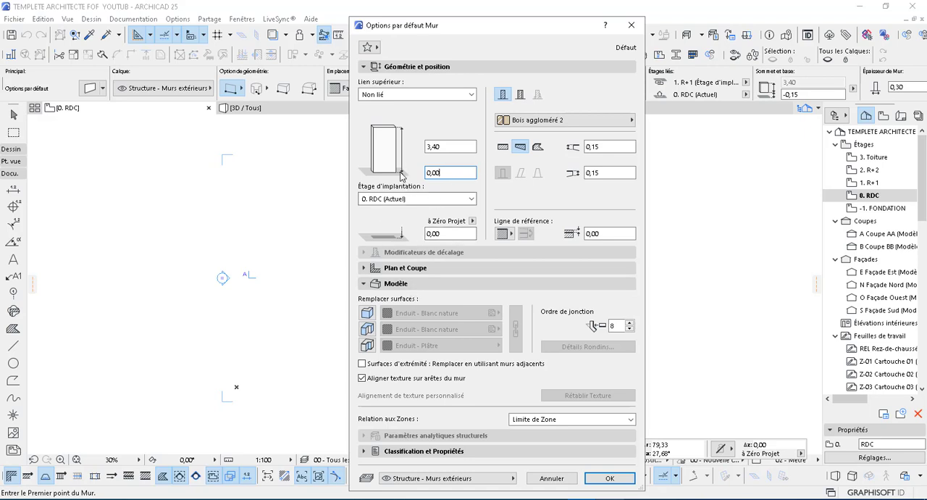
Step: Enable all three surface overrides and the adjacent-wall end surfaces option, and choose Finition ext - Revêtement général as the wall's building material
{"action": "left_click", "coordinate": [367, 312]}
{"action": "left_click", "coordinate": [367, 329]}
{"action": "left_click", "coordinate": [368, 346]}
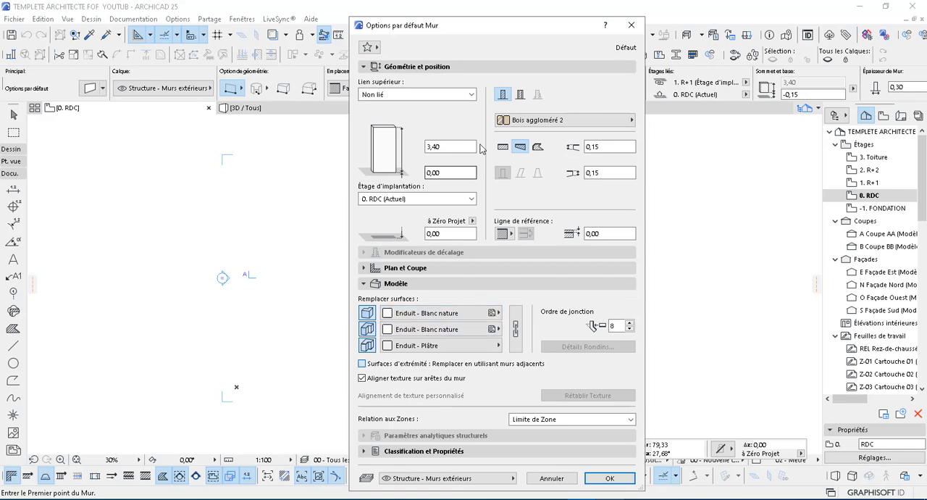
{"action": "left_click", "coordinate": [506, 121]}
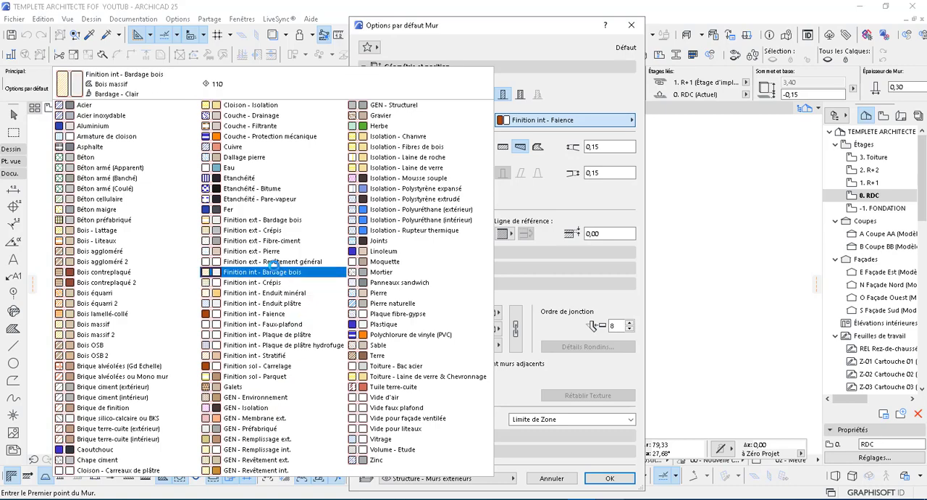
{"action": "left_click", "coordinate": [310, 263]}
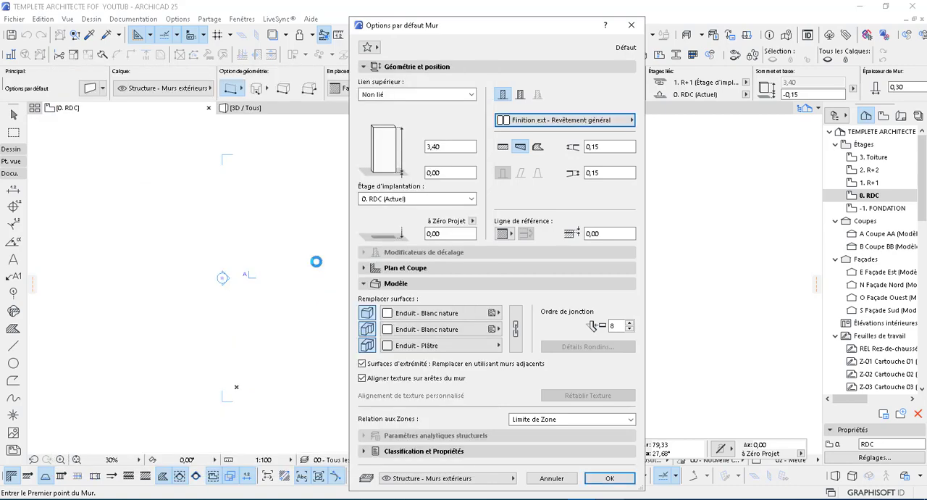
Step: Make the default wall straight again, set its reference line to Centre and apply the wall settings
{"action": "left_click", "coordinate": [503, 147]}
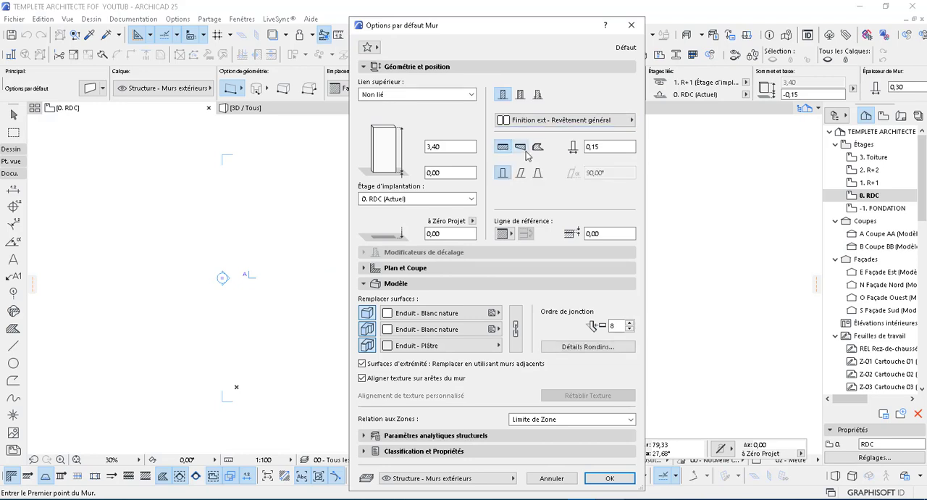
{"action": "left_click", "coordinate": [520, 147]}
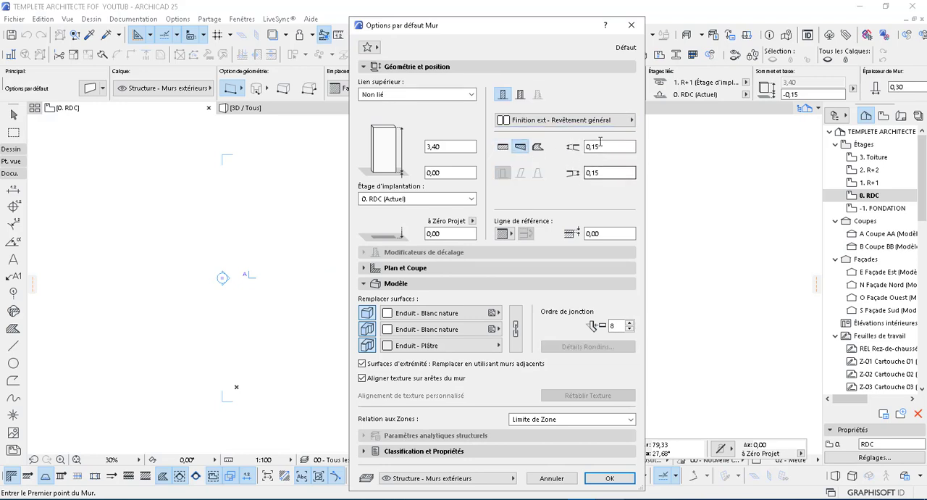
{"action": "left_click", "coordinate": [504, 148]}
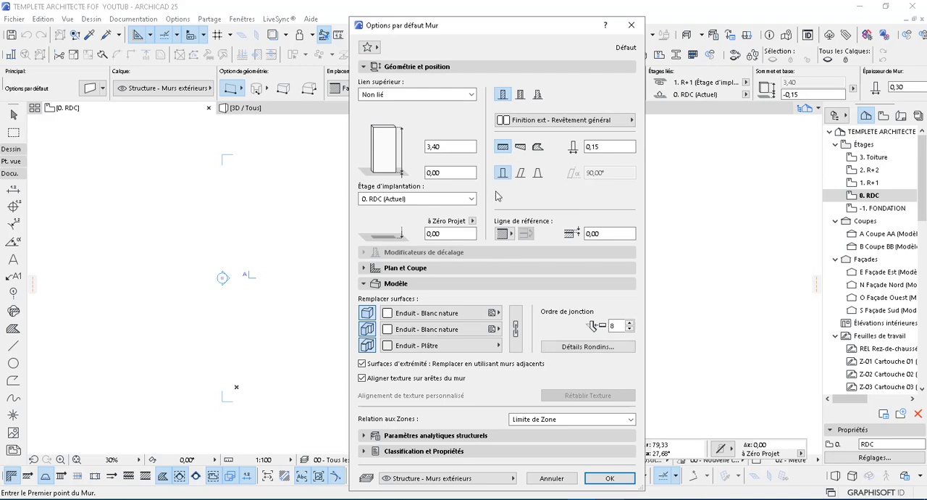
{"action": "left_click", "coordinate": [509, 236]}
{"action": "left_click", "coordinate": [545, 248]}
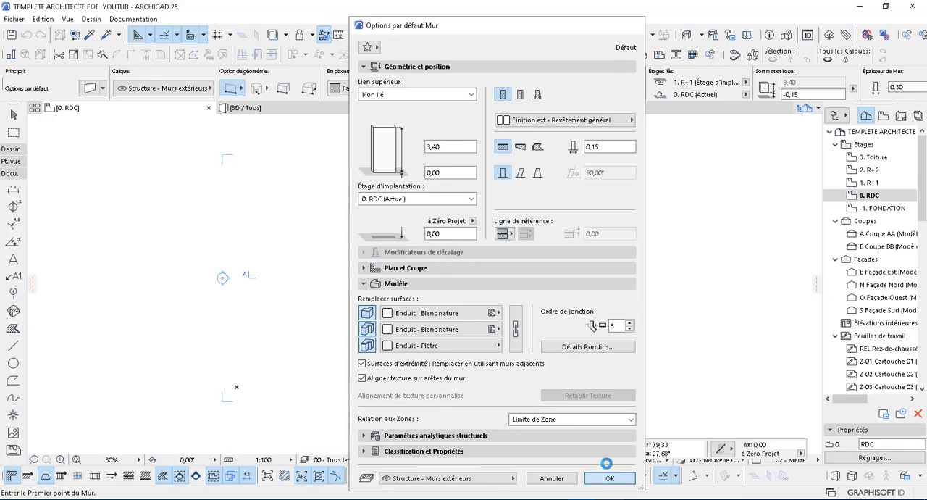
{"action": "left_click", "coordinate": [609, 478]}
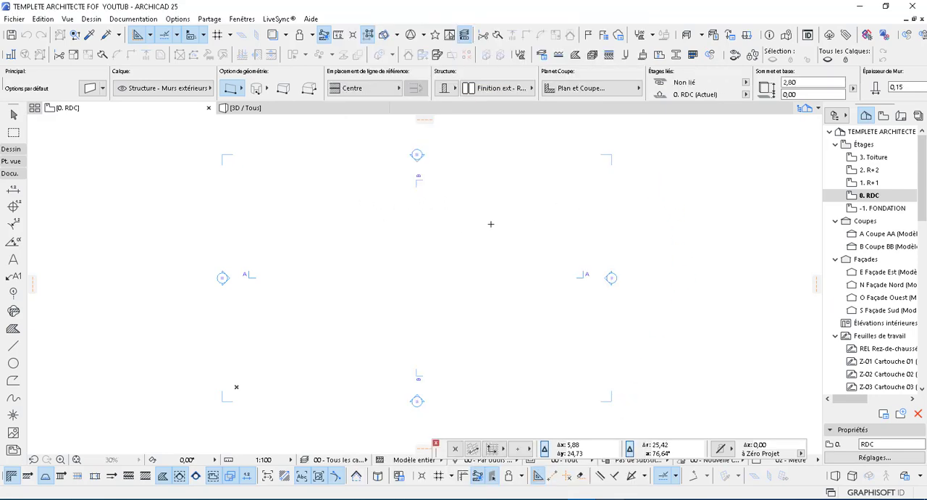
Step: Draw a horizontal test wall about 33 m long and a second wall about 19 m long running down from its left end
{"action": "left_click", "coordinate": [519, 211]}
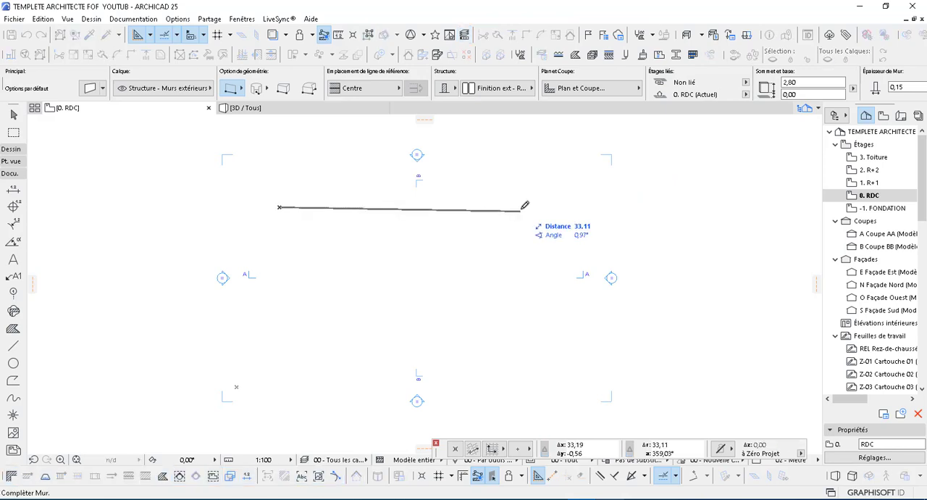
{"action": "left_click", "coordinate": [526, 207]}
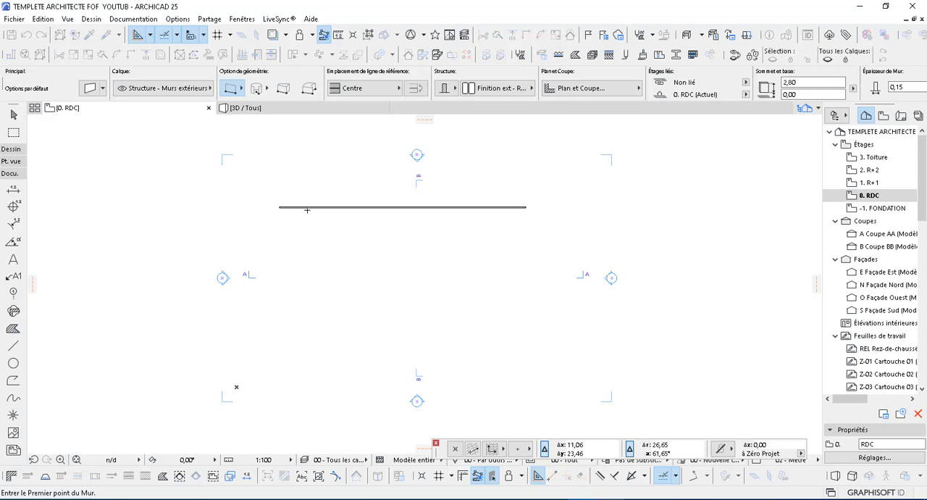
{"action": "left_click", "coordinate": [281, 206]}
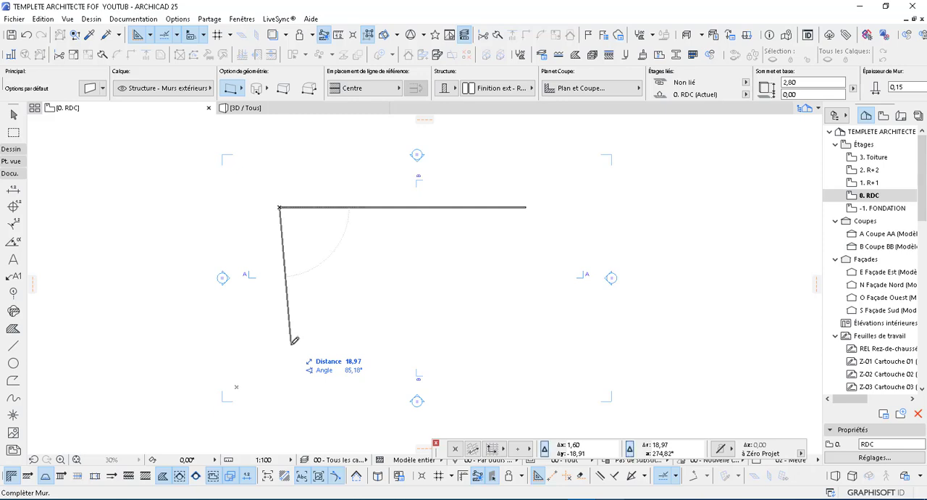
{"action": "left_click", "coordinate": [294, 340]}
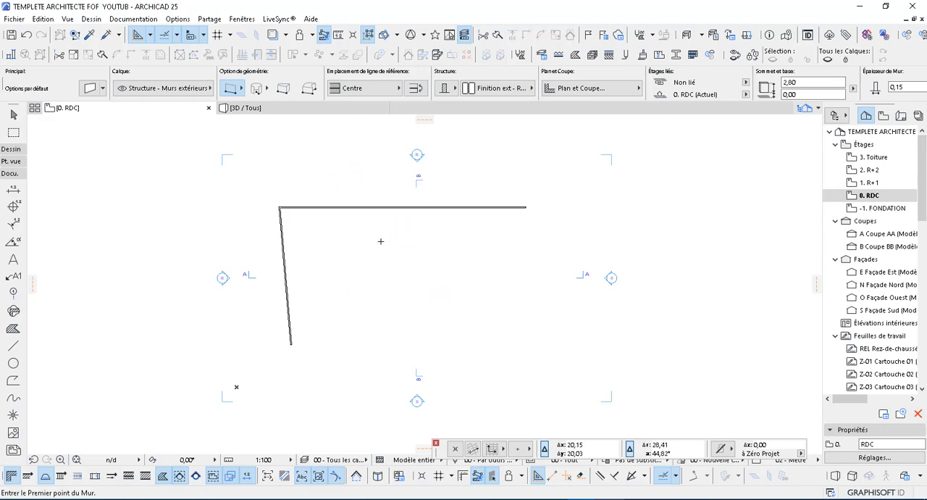
Step: Leave the Wall tool, select both test walls and delete them
{"action": "key", "text": "Escape"}
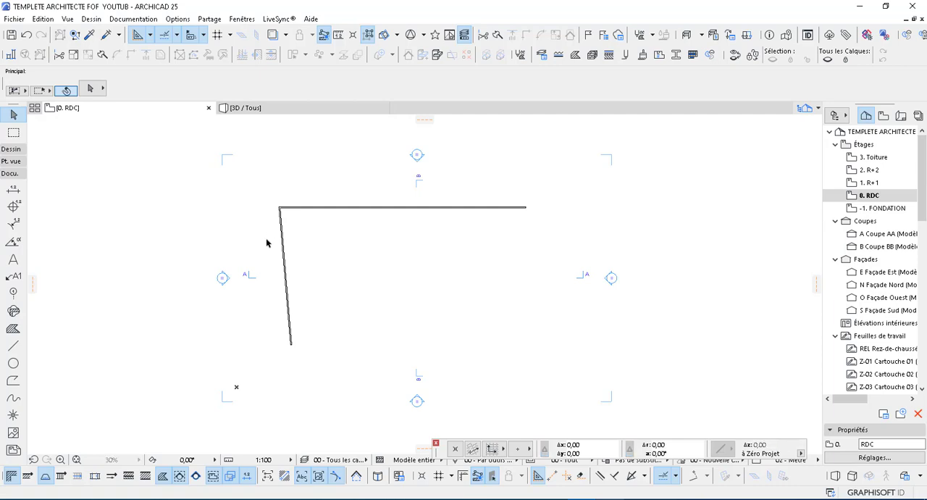
{"action": "left_click_drag", "start_coordinate": [310, 189], "coordinate": [267, 242]}
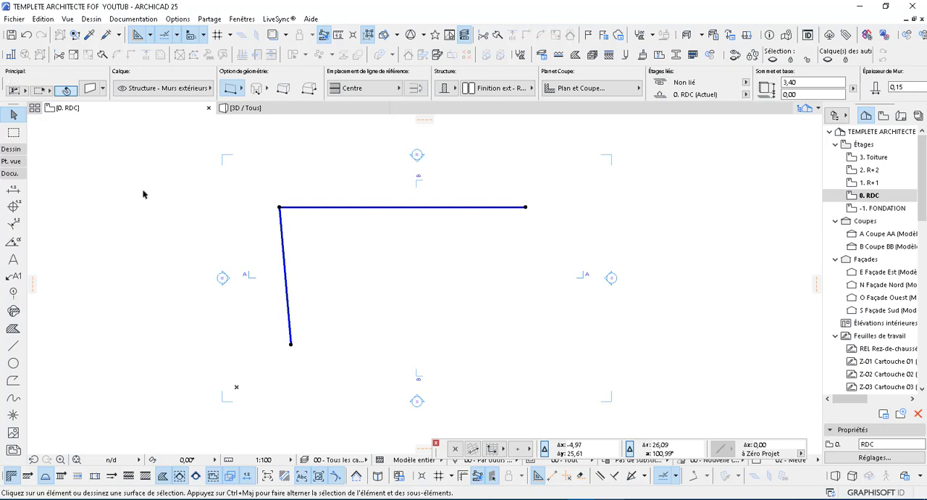
{"action": "key", "text": "Delete"}
{"action": "left_click", "coordinate": [16, 149]}
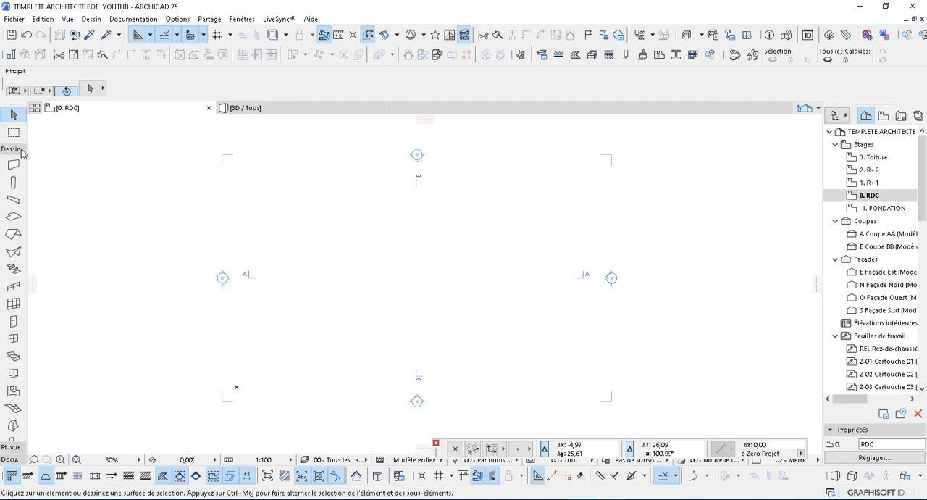
{"action": "left_click", "coordinate": [13, 164]}
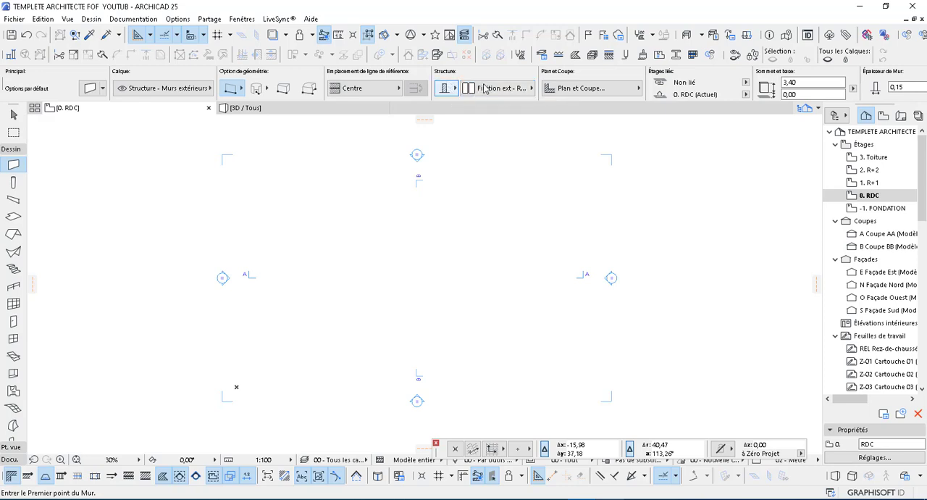
{"action": "left_click", "coordinate": [450, 88]}
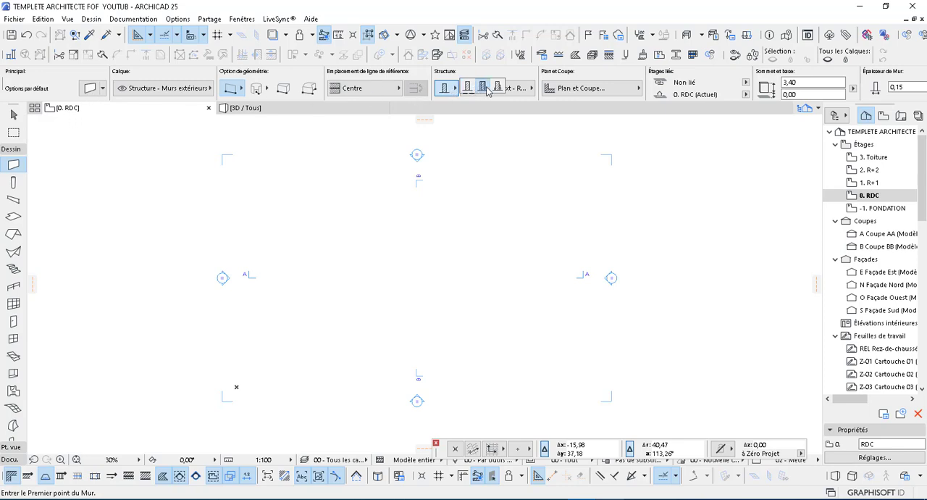
{"action": "left_click", "coordinate": [445, 88]}
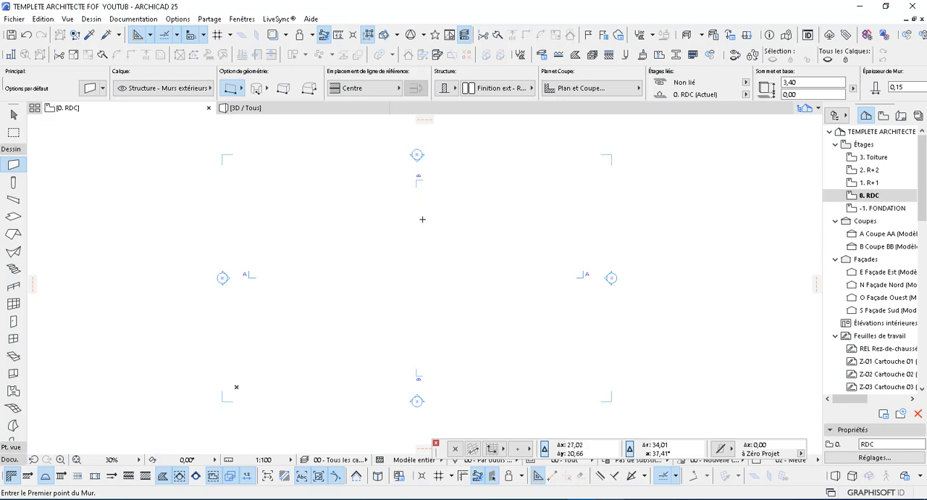
{"action": "key", "text": "Escape"}
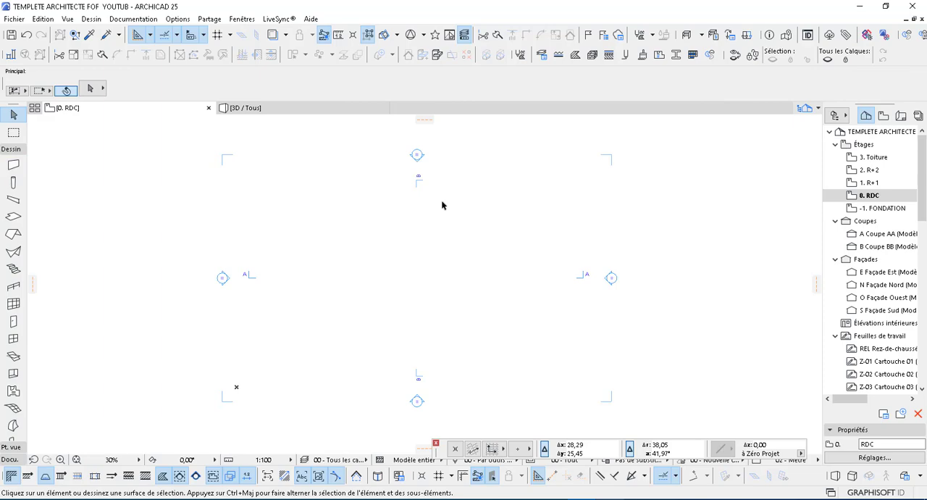
Step: In the model view layer settings, select every layer except the ARCHICAD layer and delete them together with their elements
{"action": "key", "text": "ctrl+l"}
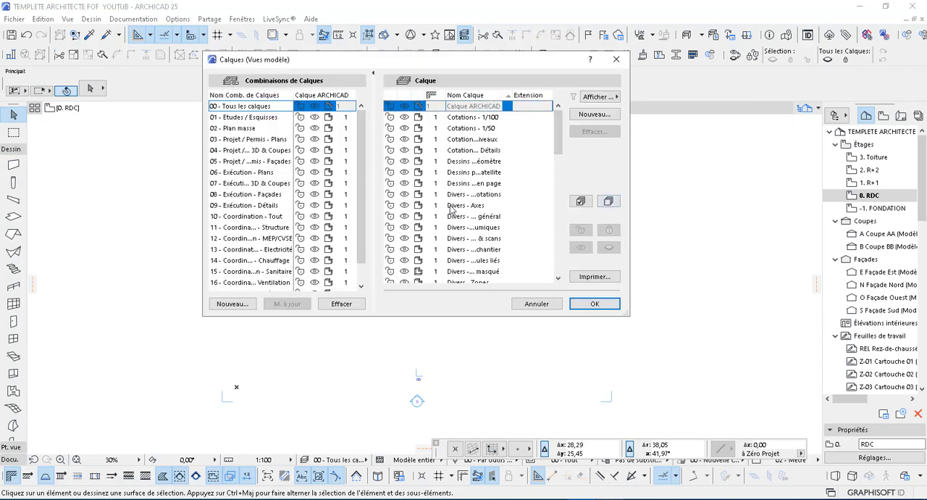
{"action": "scroll", "coordinate": [470, 174], "scroll_direction": "down", "scroll_amount": 1}
{"action": "scroll", "coordinate": [470, 173], "scroll_direction": "down", "scroll_amount": 8}
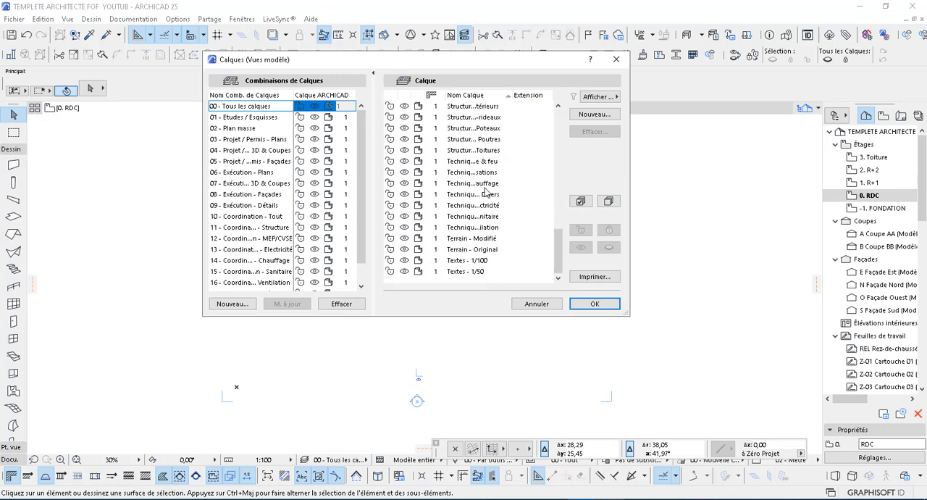
{"action": "left_click", "coordinate": [477, 272]}
{"action": "scroll", "coordinate": [485, 137], "scroll_direction": "up", "scroll_amount": 9}
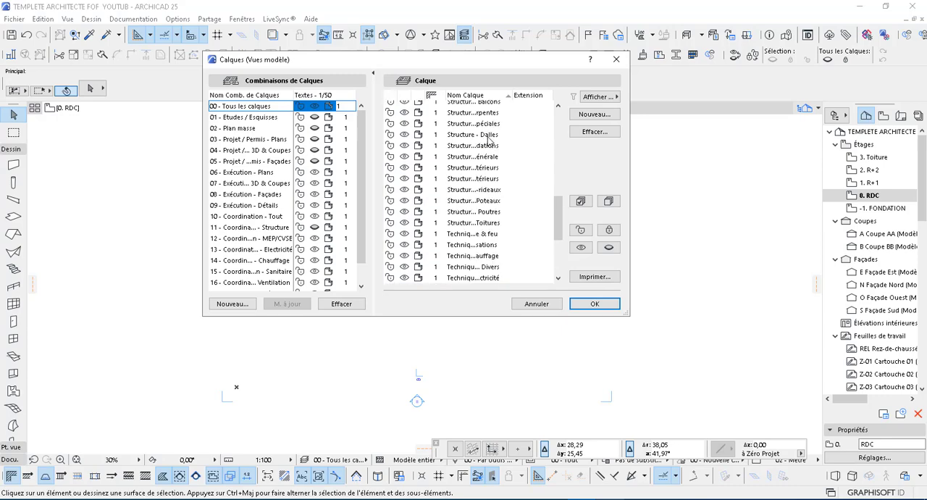
{"action": "scroll", "coordinate": [484, 128], "scroll_direction": "up", "scroll_amount": 3}
{"action": "left_click", "coordinate": [484, 117]}
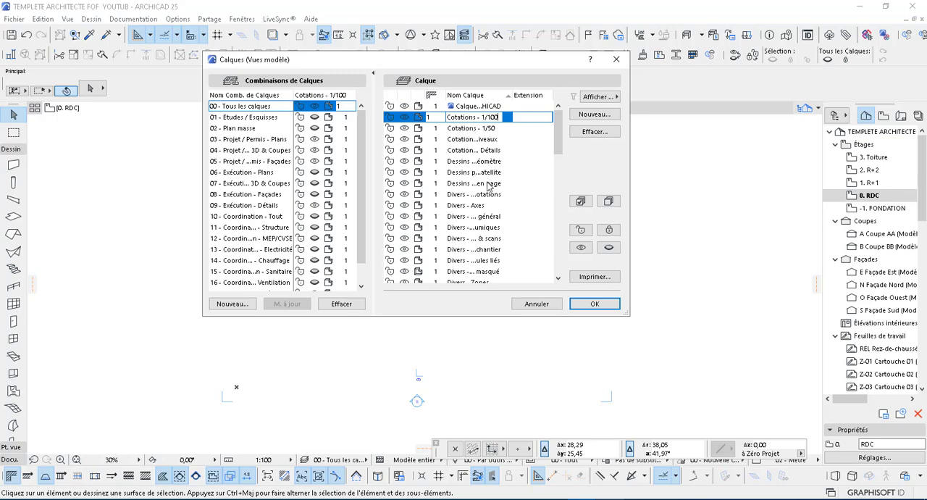
{"action": "scroll", "coordinate": [490, 187], "scroll_direction": "down", "scroll_amount": 15}
{"action": "scroll", "coordinate": [483, 280], "scroll_direction": "down", "scroll_amount": 1}
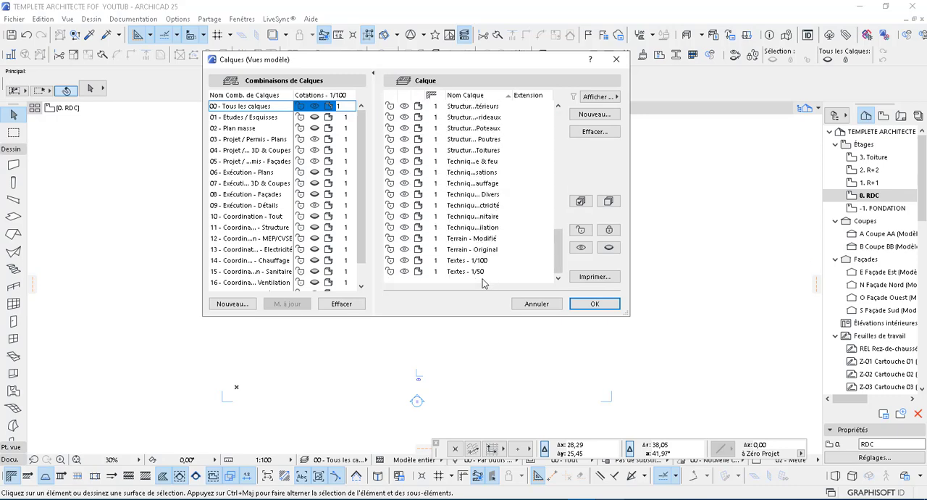
{"action": "key", "text": "ctrl+a"}
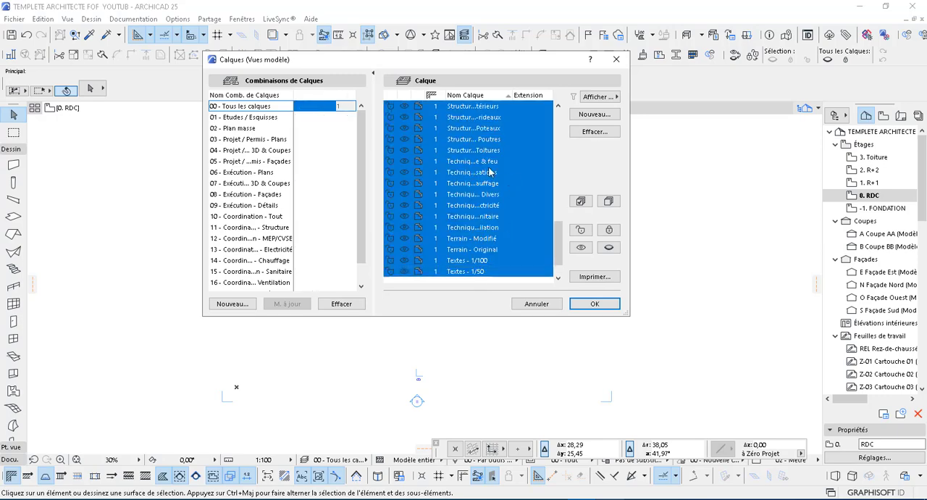
{"action": "scroll", "coordinate": [489, 148], "scroll_direction": "up", "scroll_amount": 10}
{"action": "scroll", "coordinate": [489, 141], "scroll_direction": "up", "scroll_amount": 3}
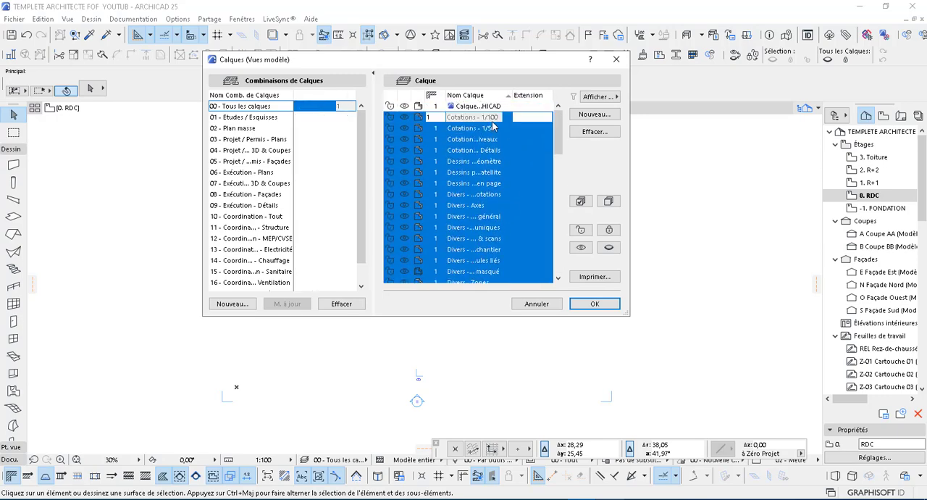
{"action": "left_click", "coordinate": [584, 134]}
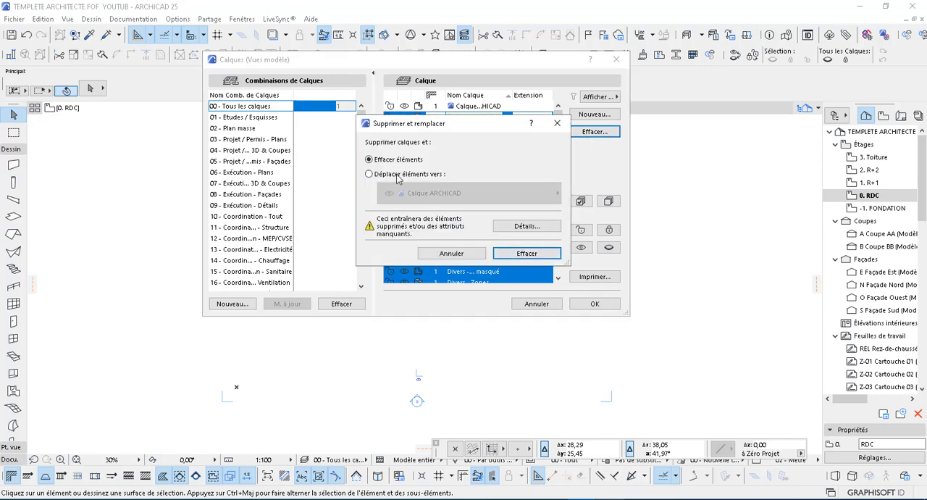
{"action": "left_click", "coordinate": [533, 257]}
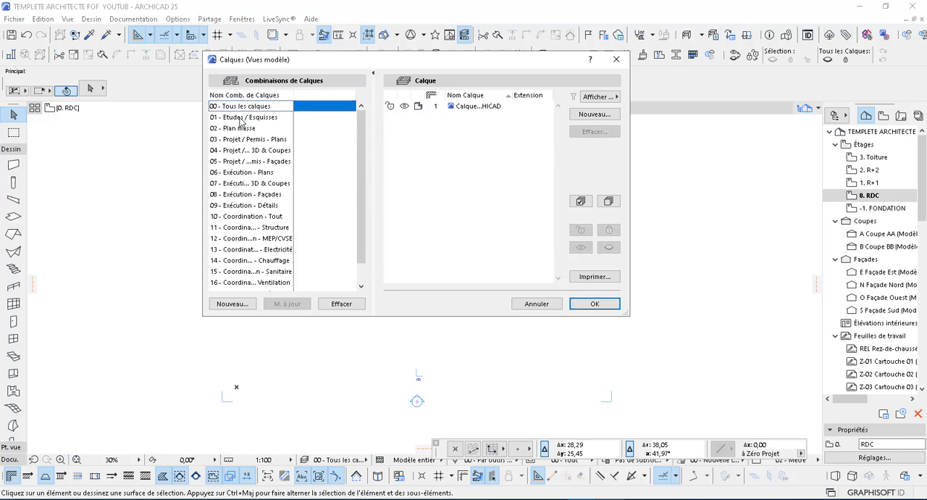
Step: Delete layer combinations 01 - Etudes / Esquisses through 18 - Rendu 3D - Intérieur, keeping only 00 - Tous les calques
{"action": "left_click", "coordinate": [240, 118]}
{"action": "double_click", "coordinate": [240, 118]}
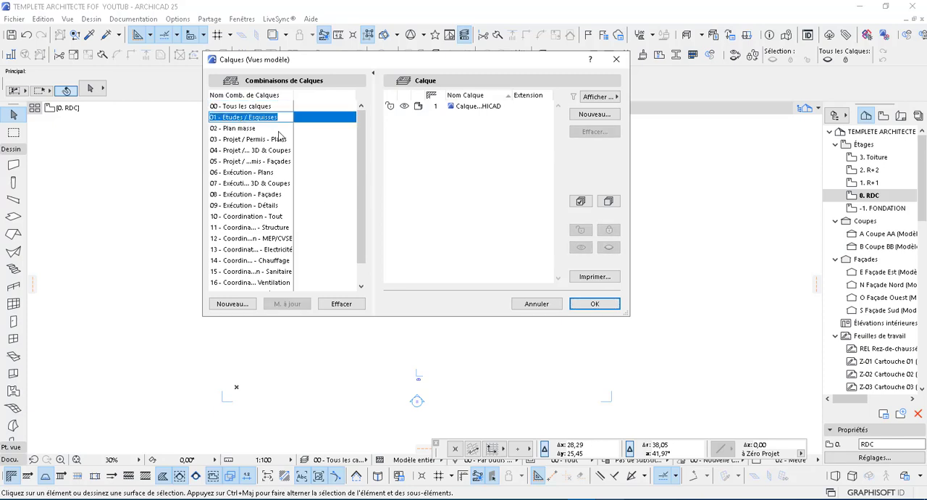
{"action": "left_click", "coordinate": [238, 130]}
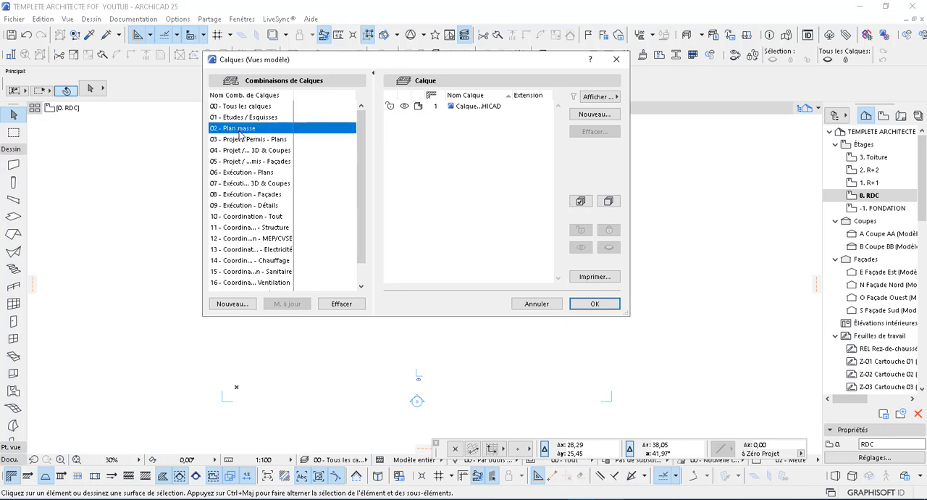
{"action": "left_click", "coordinate": [237, 118]}
{"action": "left_click", "coordinate": [237, 118]}
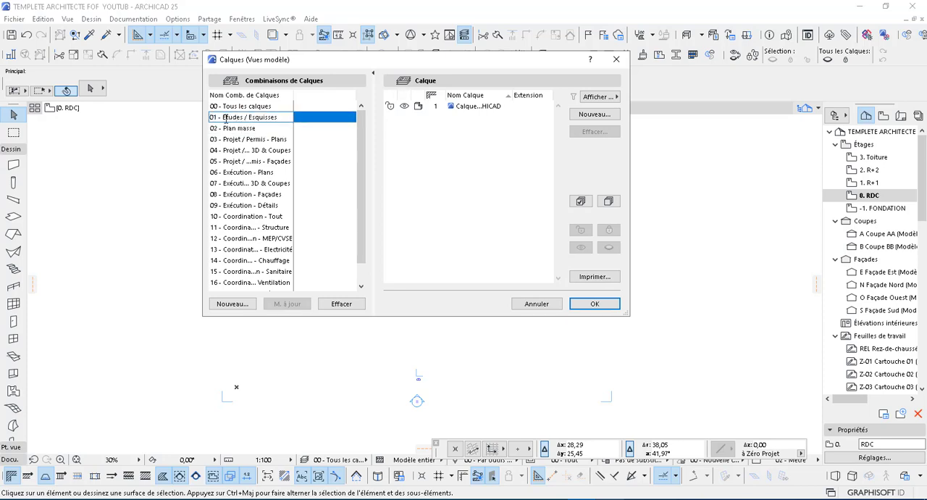
{"action": "scroll", "coordinate": [244, 184], "scroll_direction": "down", "scroll_amount": 1}
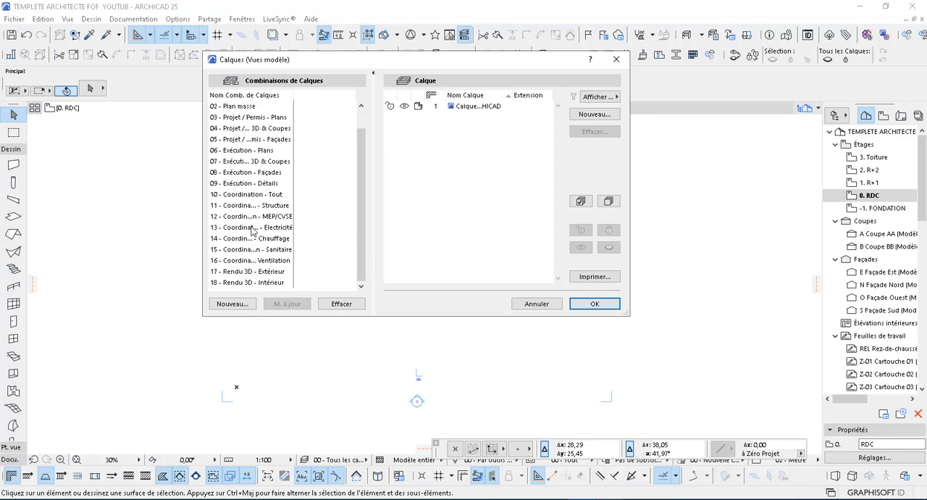
{"action": "left_click", "coordinate": [237, 283], "text": "shift"}
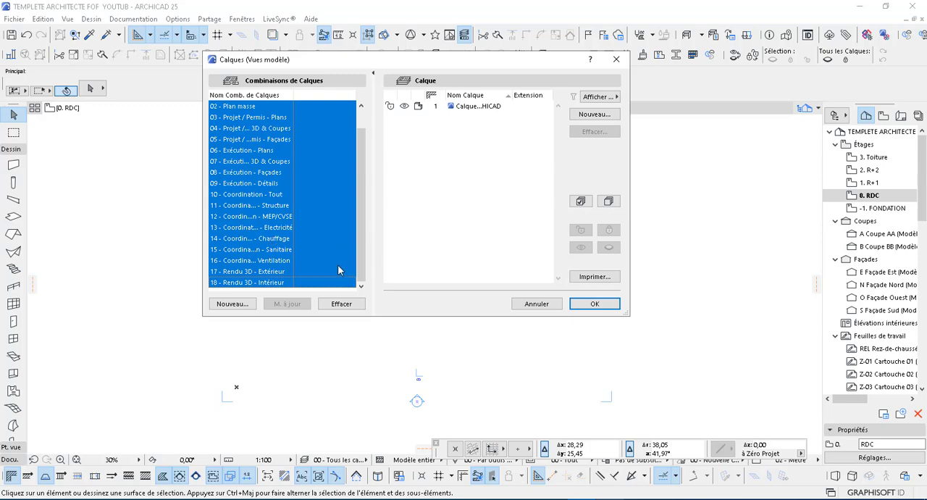
{"action": "left_click", "coordinate": [340, 305]}
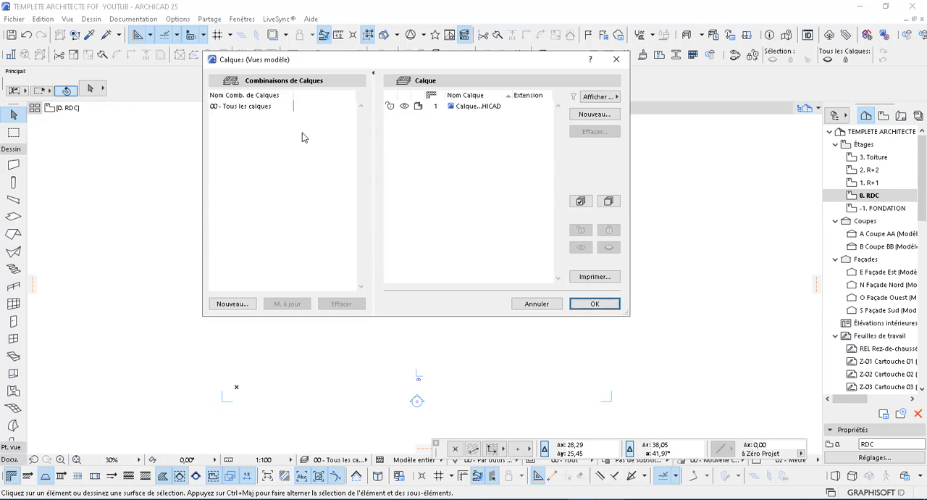
Step: Create two new wall layers named MUR 15cm and Mur 20CM
{"action": "left_click", "coordinate": [593, 115]}
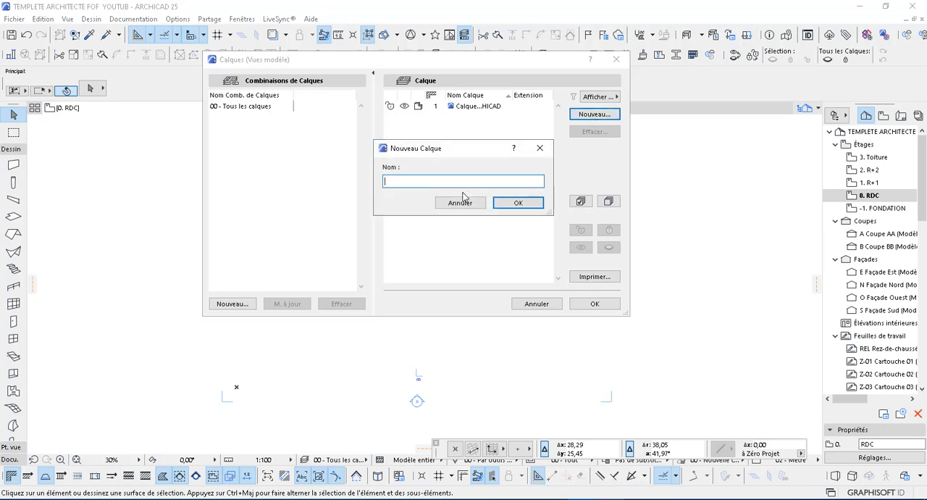
{"action": "type", "text": "MUR 15cm"}
{"action": "left_click", "coordinate": [529, 203]}
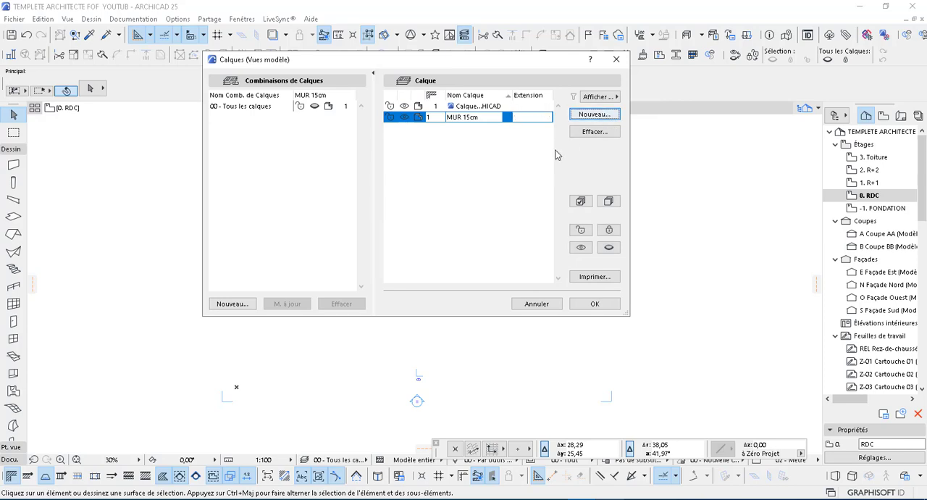
{"action": "left_click", "coordinate": [601, 114]}
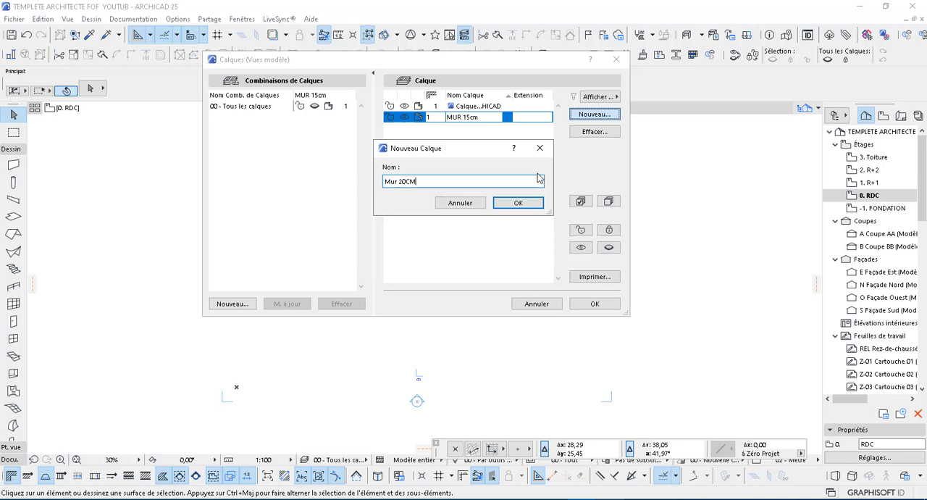
{"action": "left_click", "coordinate": [519, 202]}
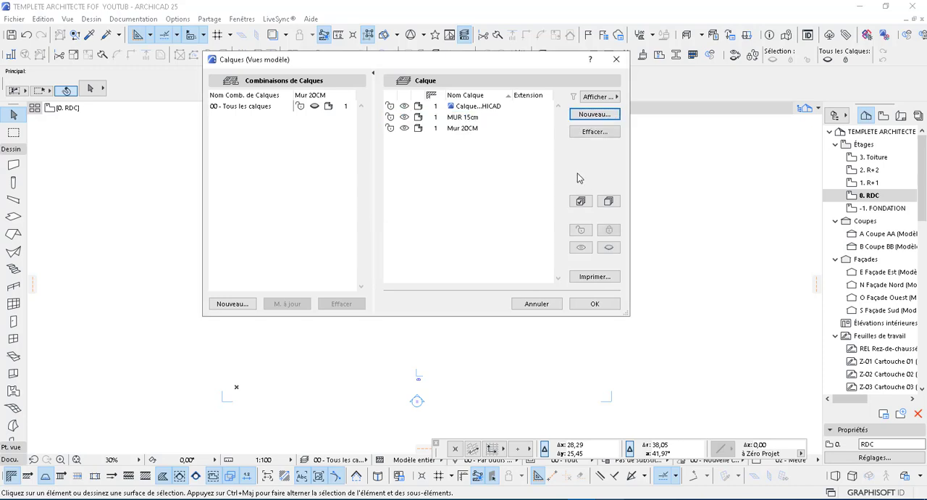
Step: Create two new column layers named POTEAUX and POTEAUX 15*15cm
{"action": "left_click", "coordinate": [592, 115]}
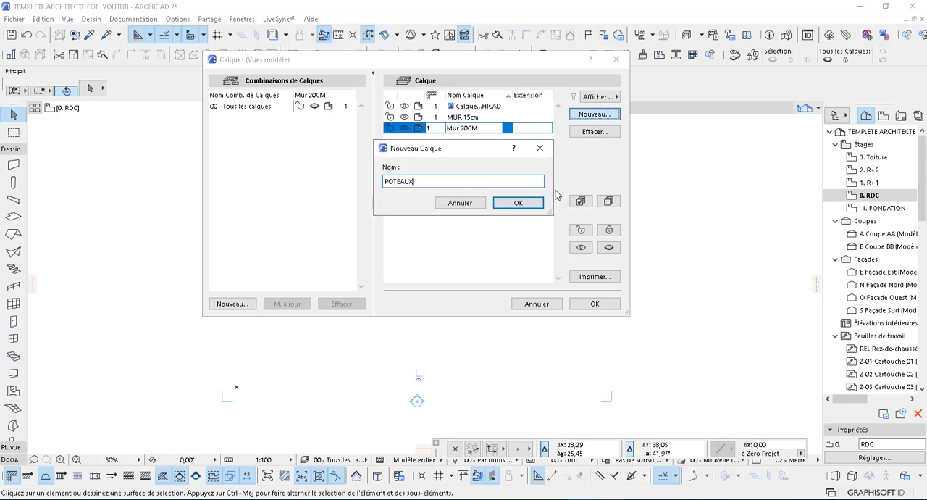
{"action": "left_click", "coordinate": [529, 206]}
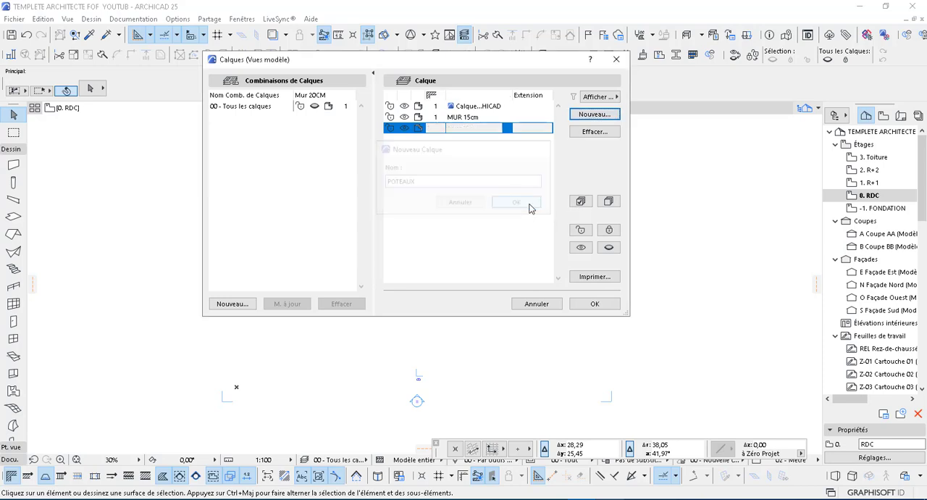
{"action": "left_click", "coordinate": [595, 115]}
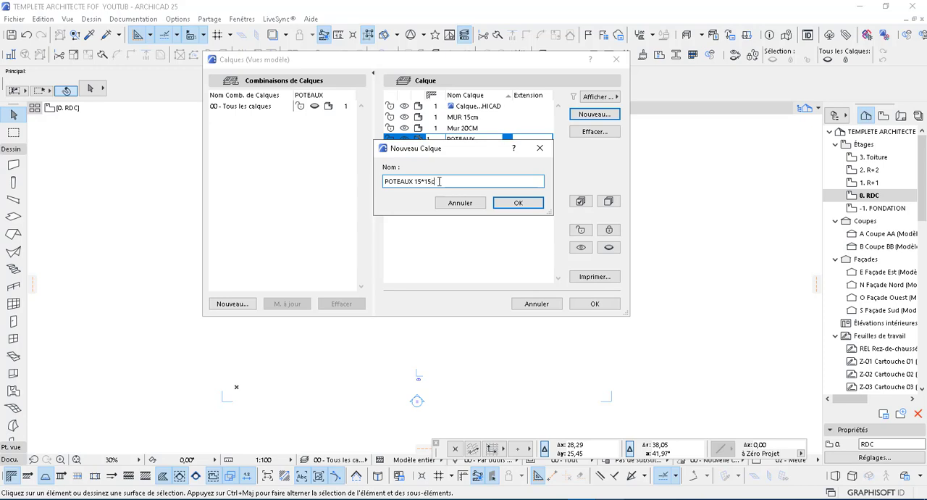
{"action": "left_click", "coordinate": [517, 203]}
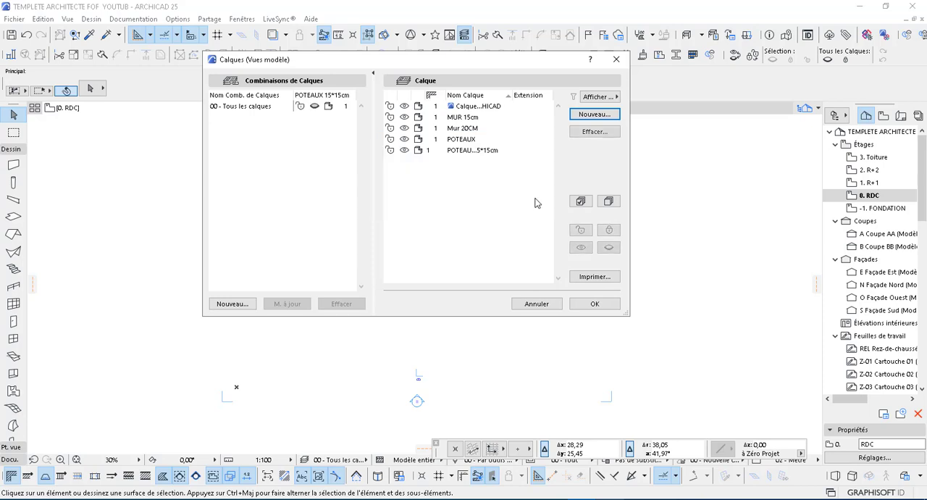
Step: Create a slab layer named DALLE and a line layer named LIGNE
{"action": "left_click", "coordinate": [597, 115]}
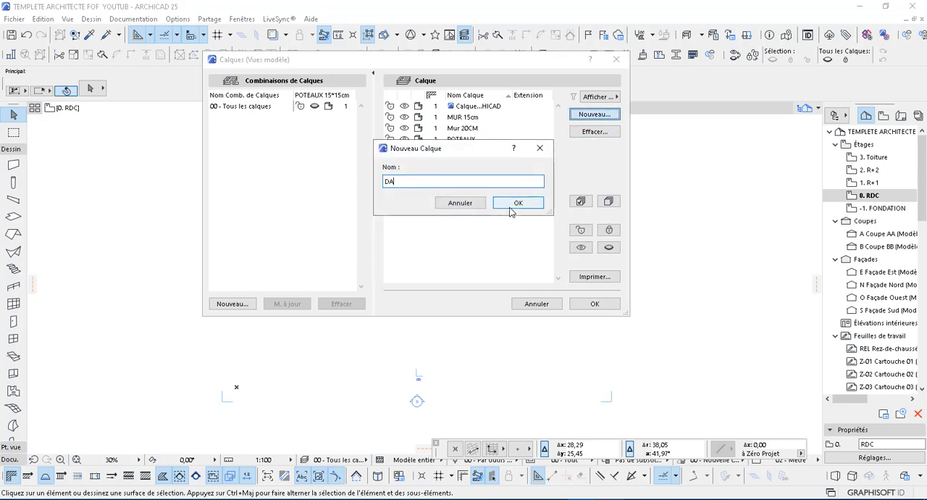
{"action": "type", "text": "DALLE"}
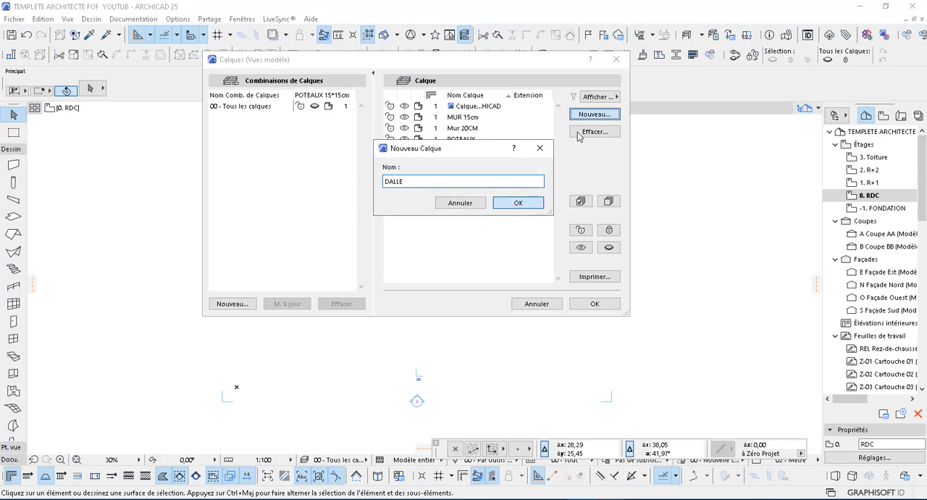
{"action": "key", "text": "Return"}
{"action": "key", "text": "Return"}
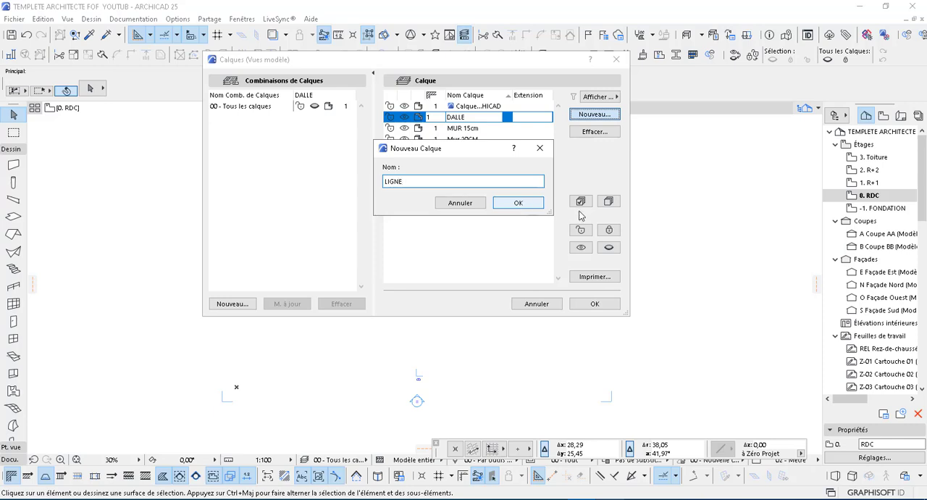
{"action": "left_click", "coordinate": [529, 205]}
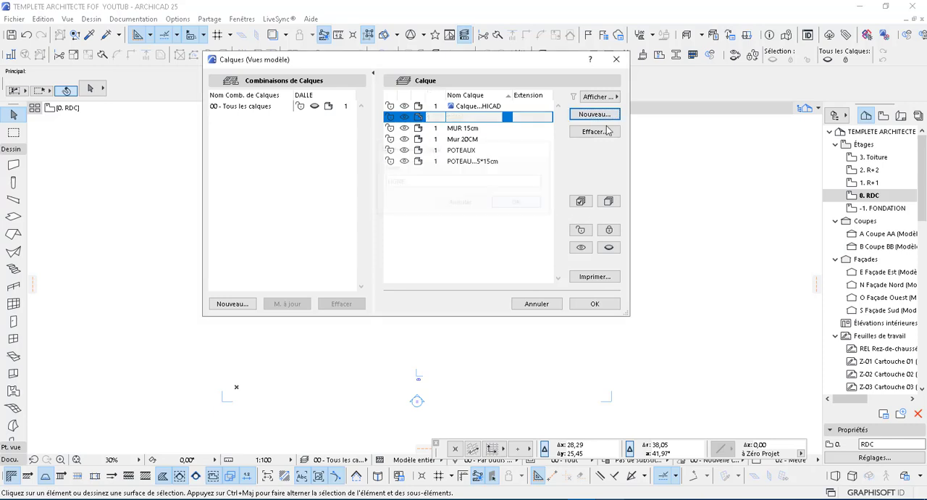
Step: Create the foundation layers AXE DE FONDATION and SEMELLES
{"action": "left_click", "coordinate": [602, 114]}
{"action": "type", "text": "AXE"}
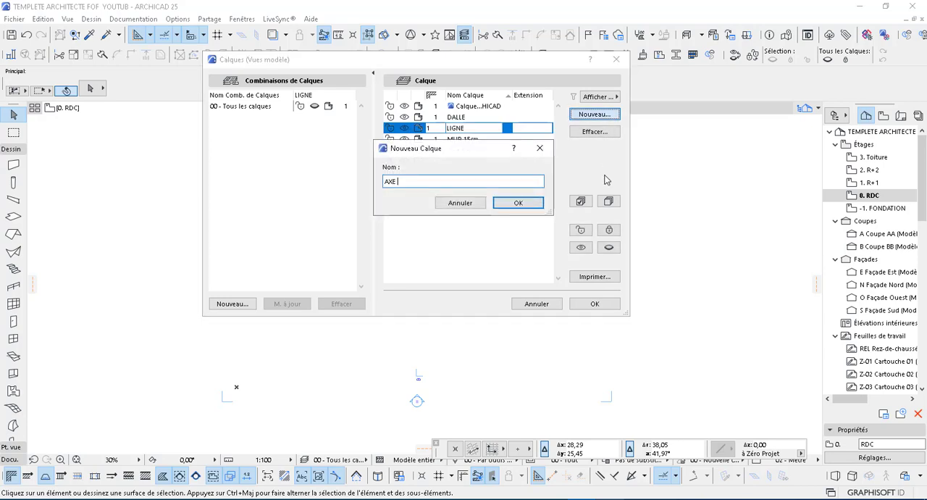
{"action": "type", "text": " DE FONDATION"}
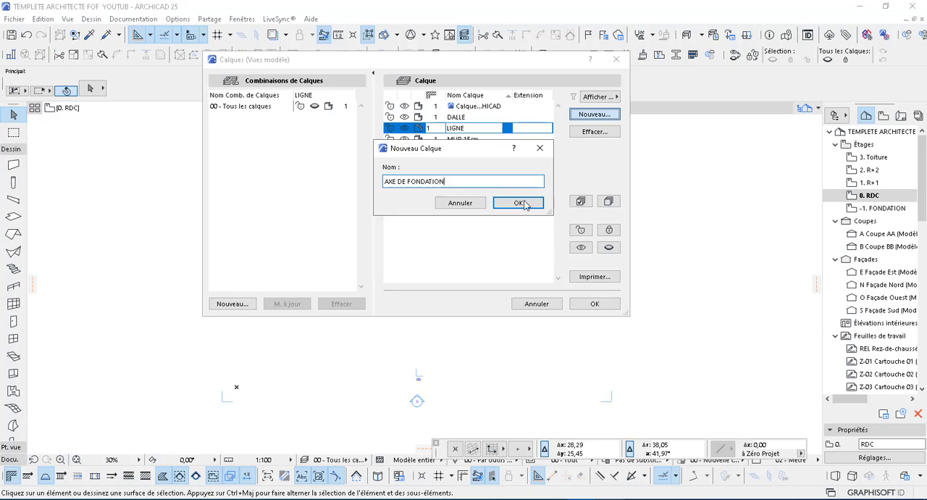
{"action": "left_click", "coordinate": [519, 202]}
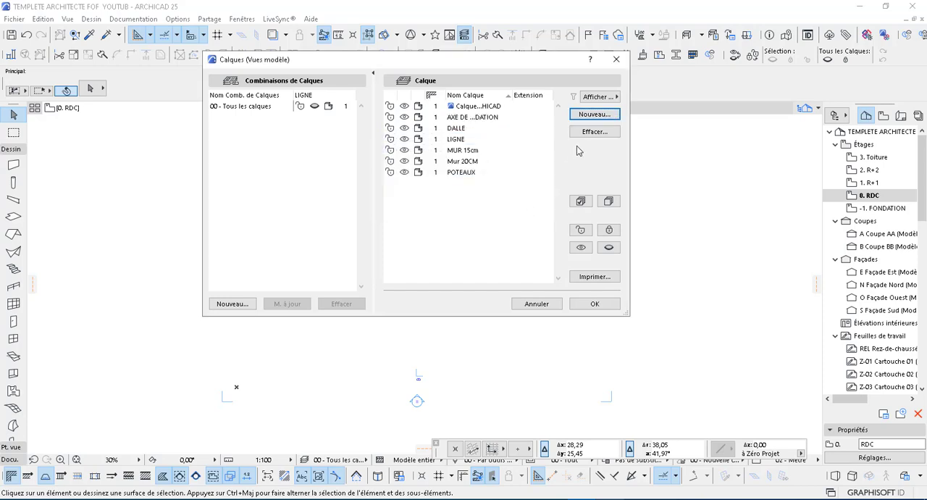
{"action": "key", "text": "Return"}
{"action": "type", "text": "S"}
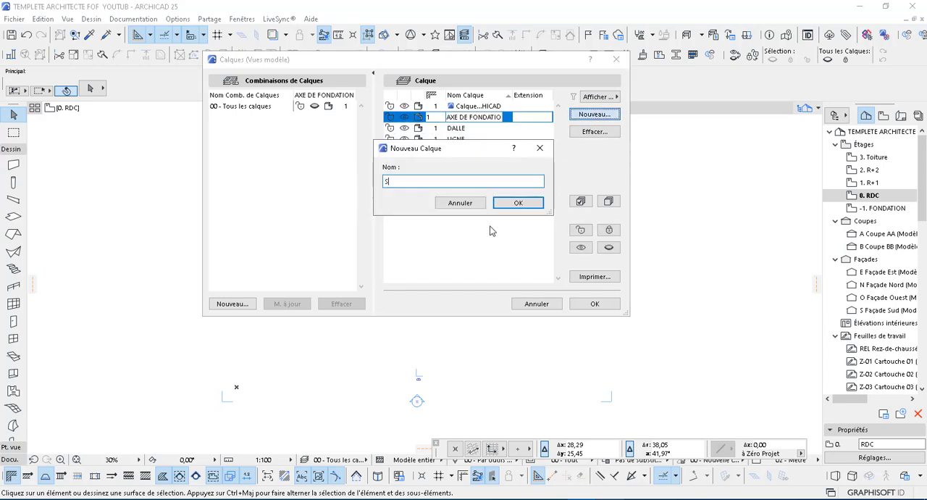
{"action": "type", "text": "EMELLES"}
{"action": "left_click", "coordinate": [519, 203]}
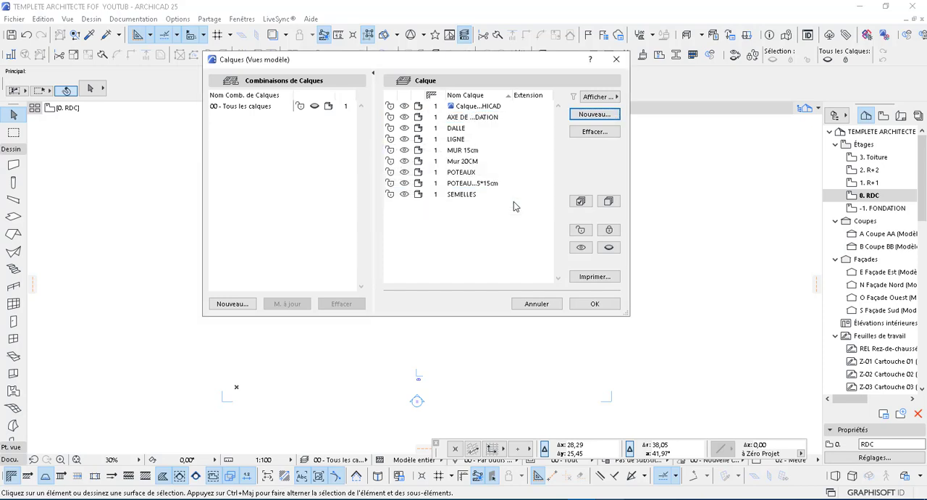
Step: Create an excavation layer named FOUILLE and an entrance steps layer named PERRON D'ACCES
{"action": "left_click", "coordinate": [591, 116]}
{"action": "type", "text": "FO"}
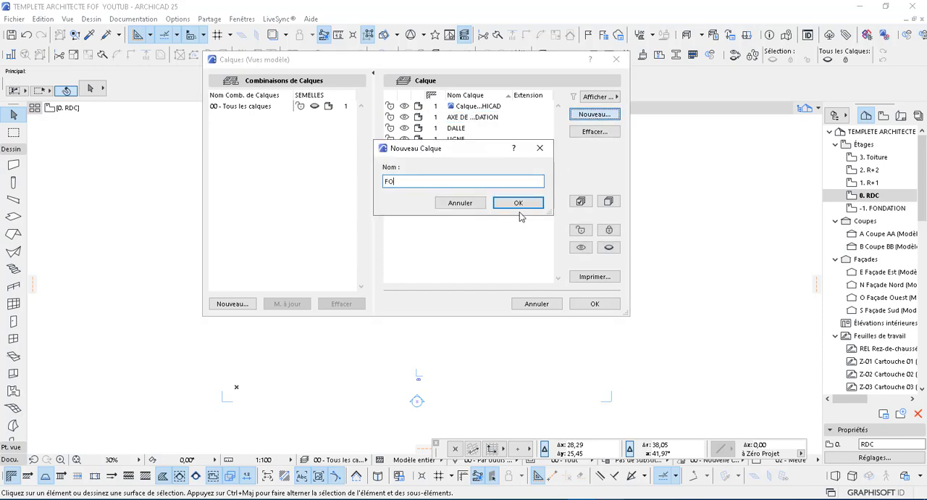
{"action": "type", "text": "UILLES"}
{"action": "left_click", "coordinate": [527, 205]}
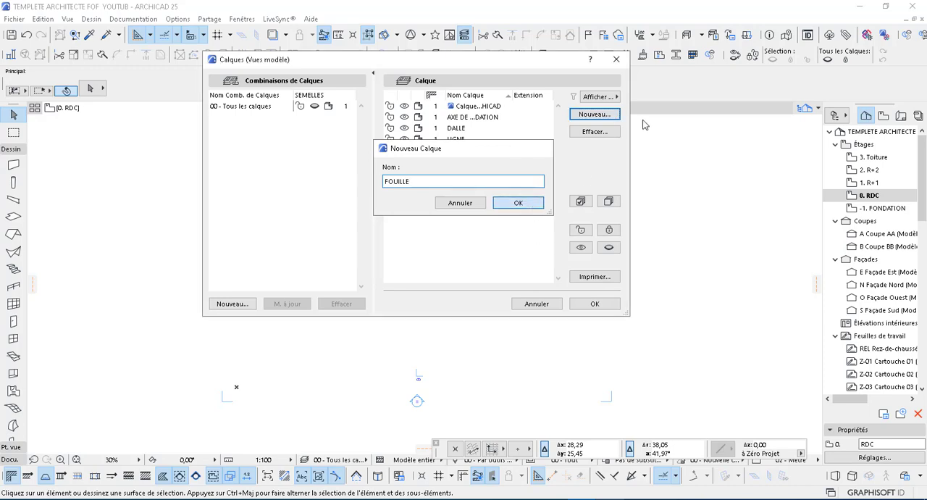
{"action": "left_click", "coordinate": [591, 115]}
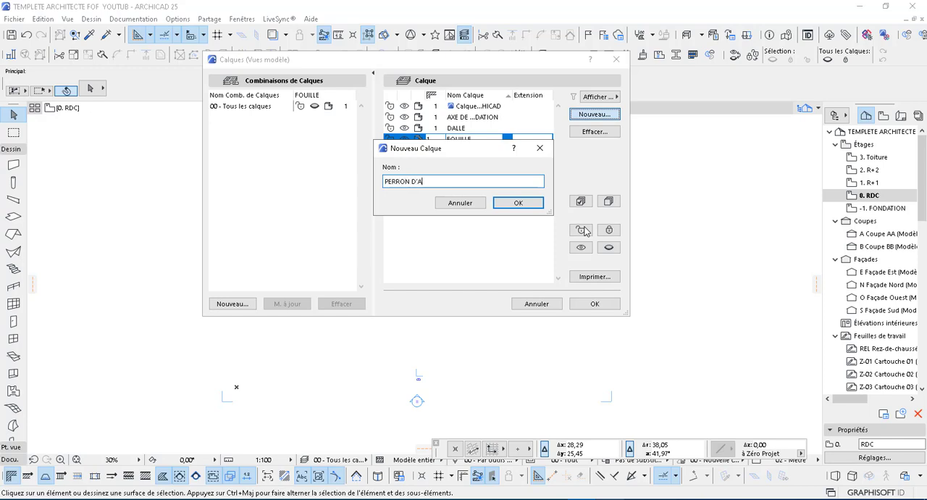
{"action": "left_click", "coordinate": [533, 204]}
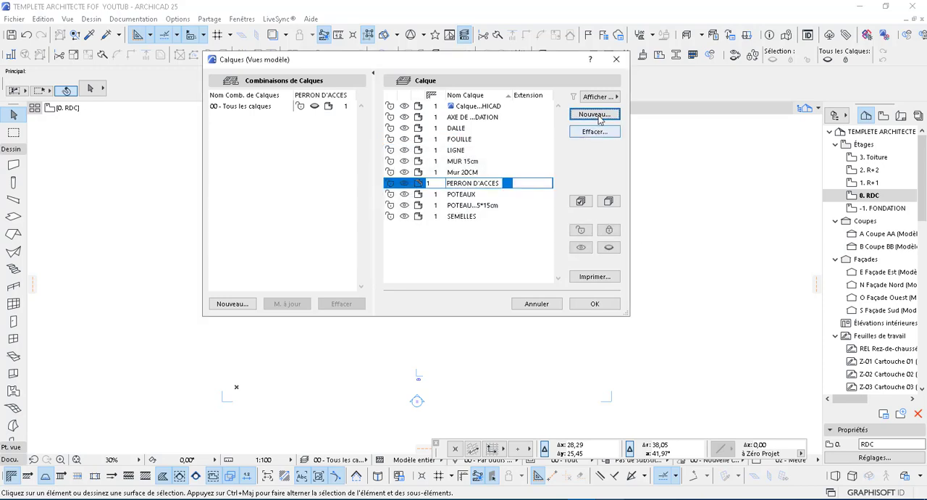
Step: Create a layer named DECORATION and a hatching layer named HACHURE
{"action": "left_click", "coordinate": [594, 116]}
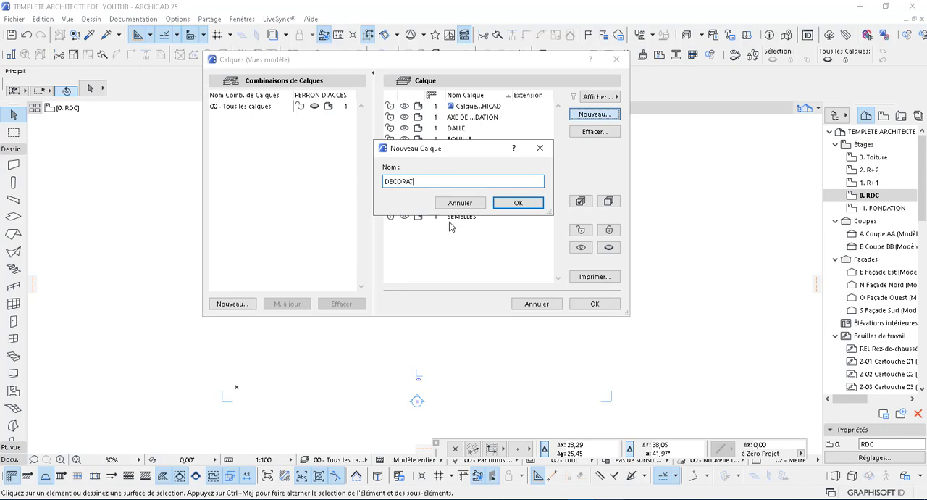
{"action": "left_click", "coordinate": [515, 203]}
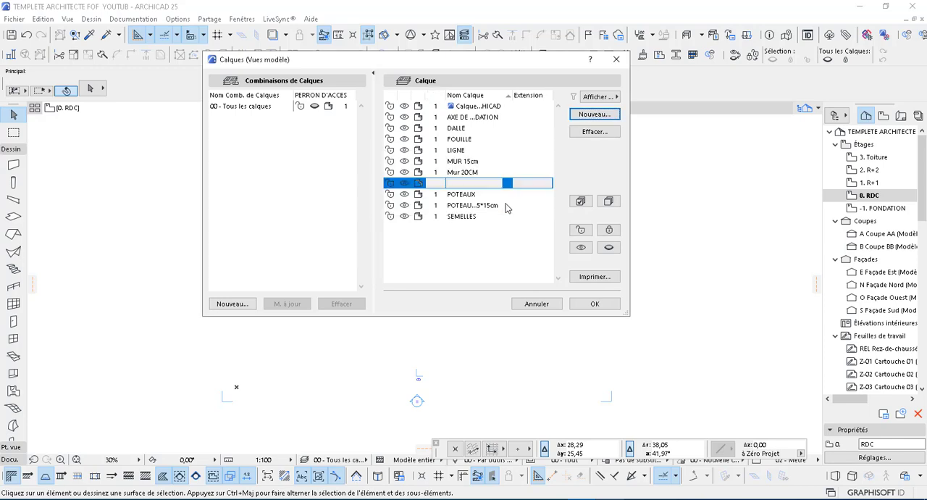
{"action": "left_click", "coordinate": [595, 114]}
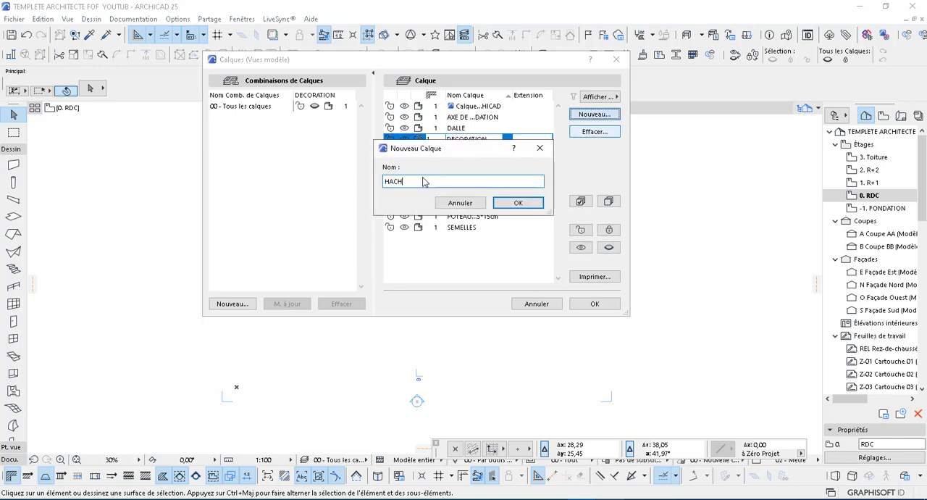
{"action": "type", "text": "URE"}
{"action": "left_click", "coordinate": [511, 204]}
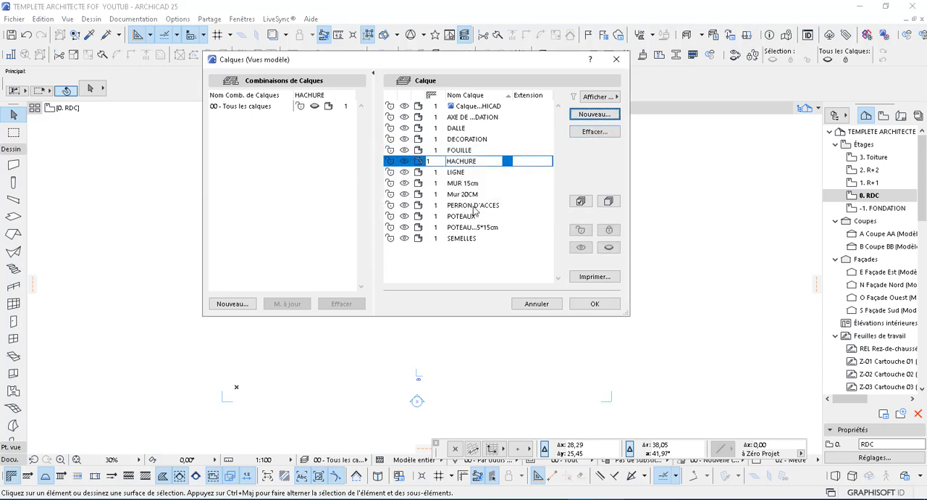
Step: Create a boundary wall layer named MUR DE CLÔTURE
{"action": "left_click", "coordinate": [594, 113]}
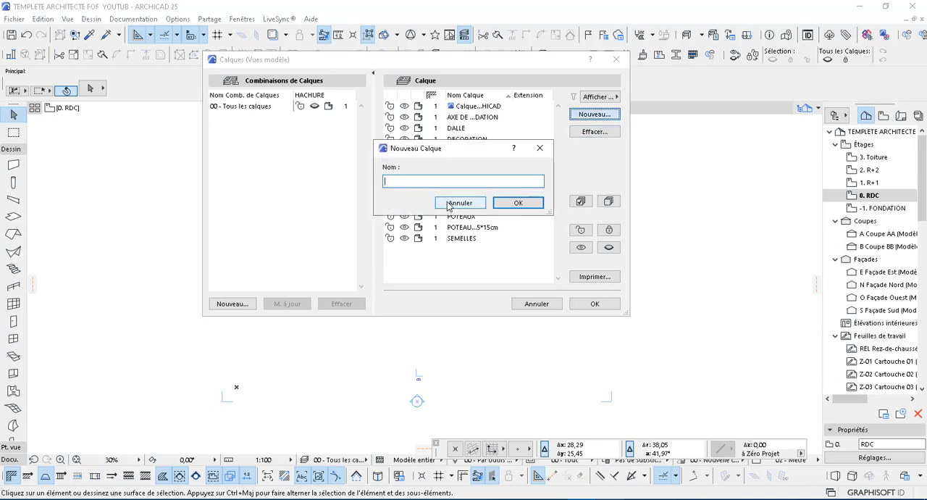
{"action": "type", "text": "MUR DE CL"}
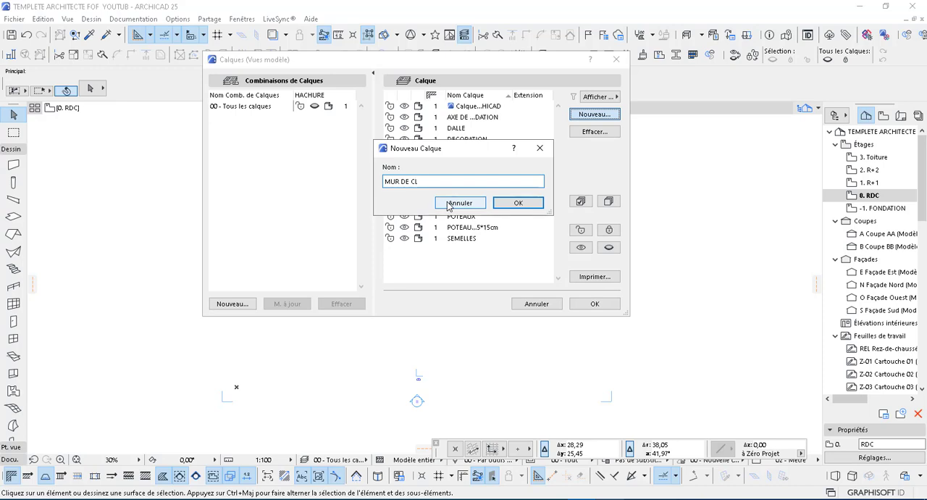
{"action": "type", "text": "ÔTURE"}
{"action": "left_click", "coordinate": [516, 203]}
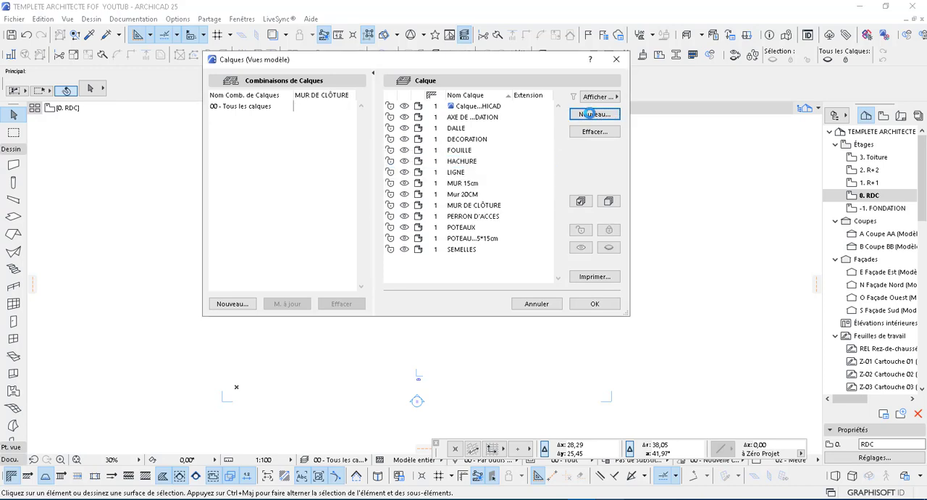
Step: Create two storey layers named RDC and R+1
{"action": "left_click", "coordinate": [590, 113]}
{"action": "type", "text": "RD"}
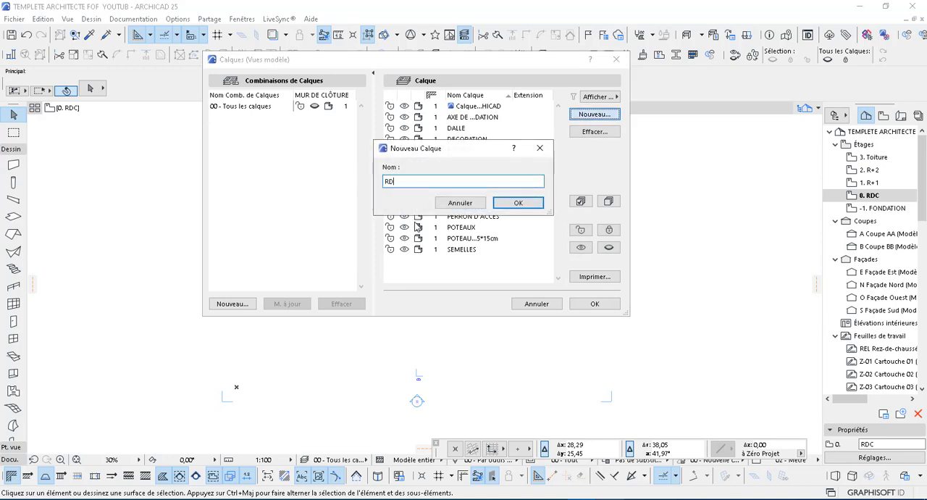
{"action": "type", "text": "C"}
{"action": "left_click", "coordinate": [520, 204]}
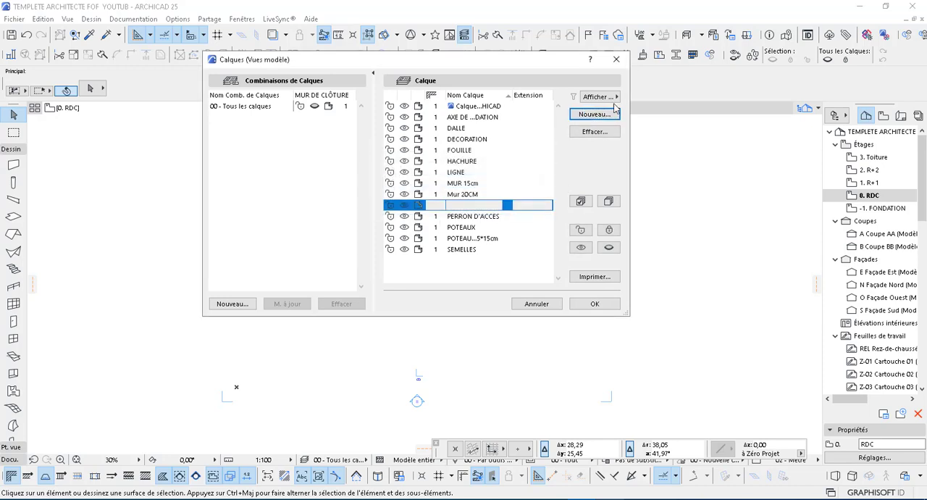
{"action": "left_click", "coordinate": [609, 119]}
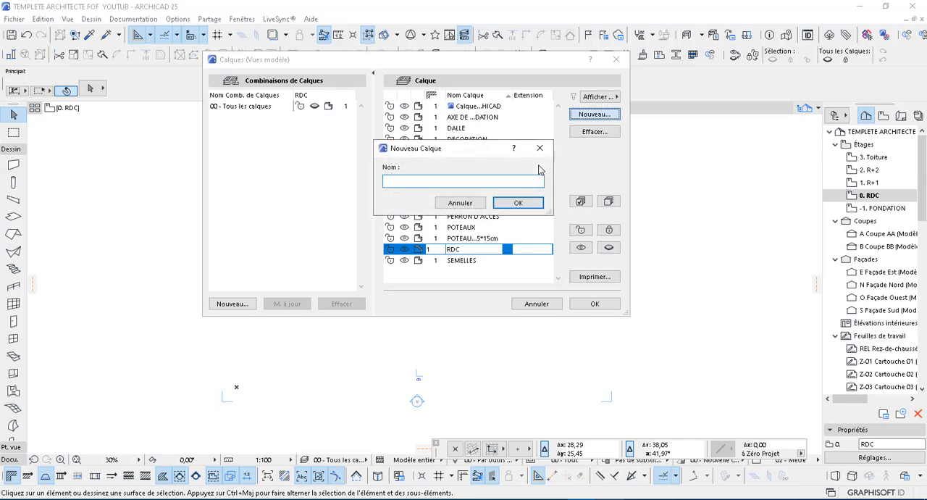
{"action": "type", "text": "R+1"}
{"action": "left_click", "coordinate": [521, 203]}
Step: Create a railing layer named GARDE CORPS and a stair layer named ESCALIER
{"action": "left_click", "coordinate": [607, 119]}
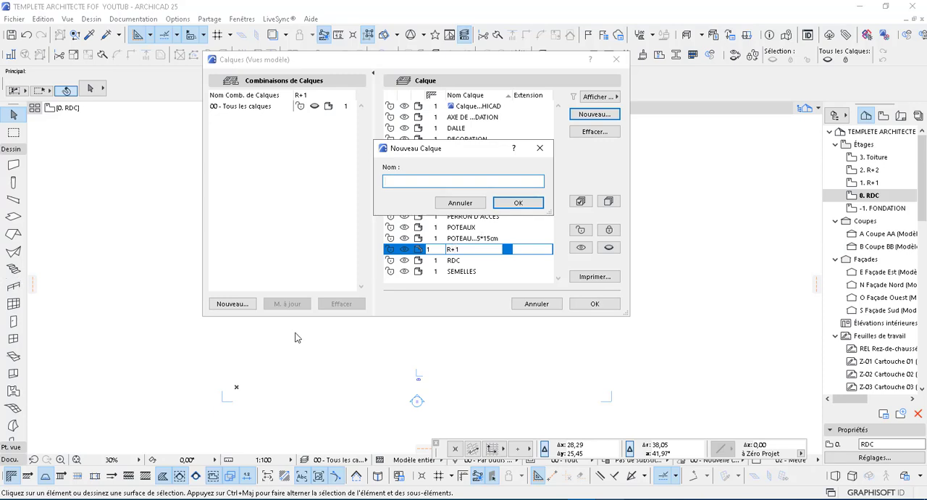
{"action": "type", "text": "GARDE CORPS"}
{"action": "left_click", "coordinate": [524, 205]}
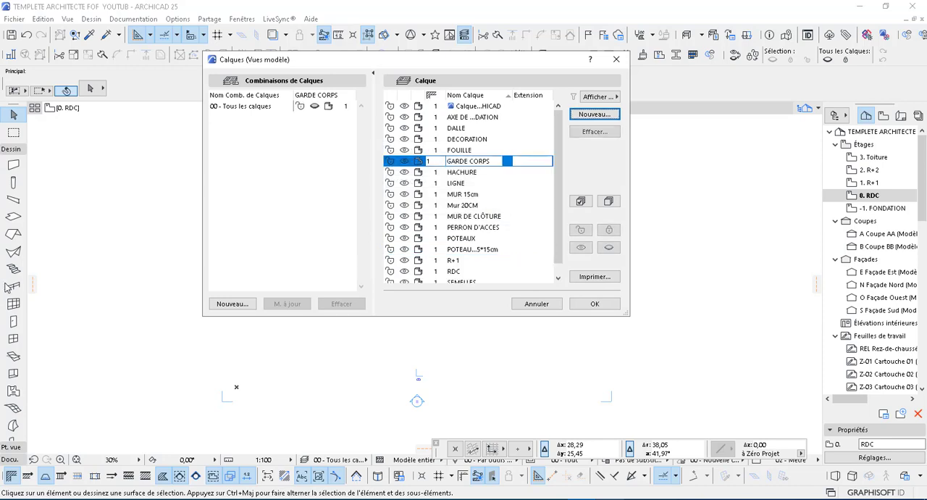
{"action": "left_click", "coordinate": [588, 120]}
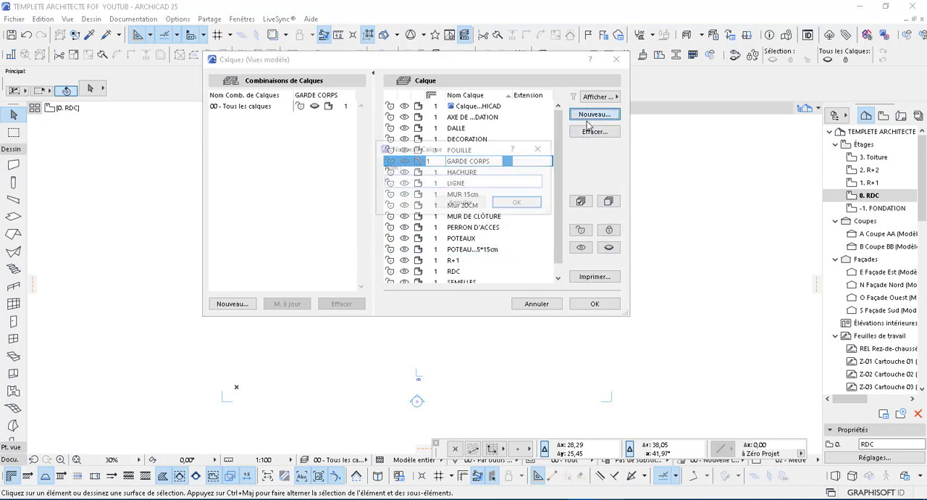
{"action": "type", "text": "ESCALIER"}
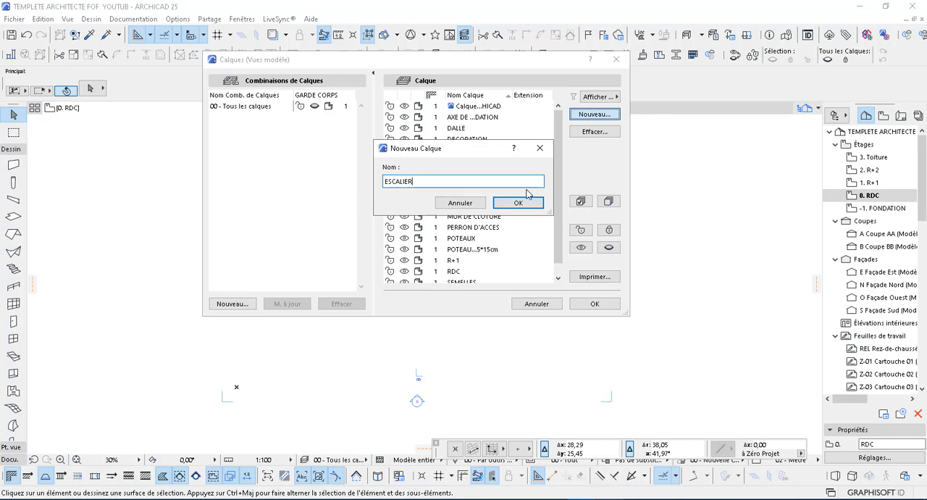
{"action": "key", "text": "Return"}
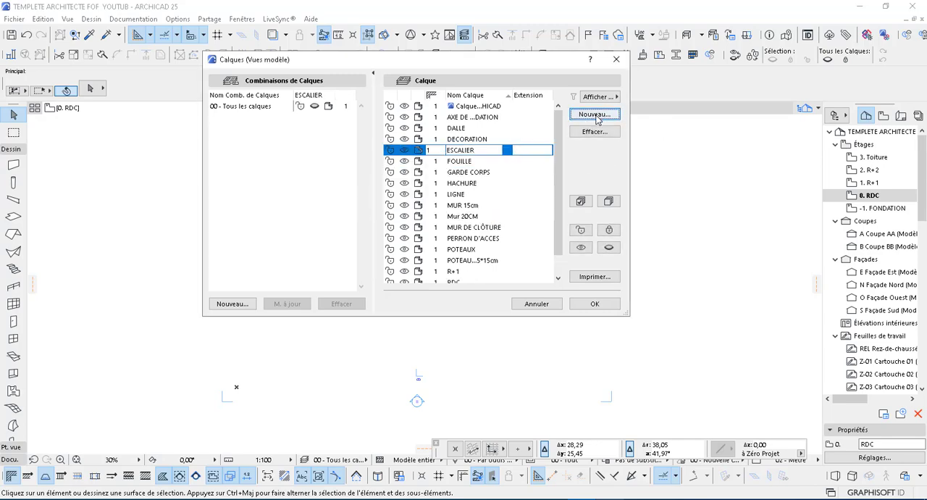
Step: Create a beam layer named POUTRE and a mesh layer named MAILLAGE OU TERRE
{"action": "left_click", "coordinate": [595, 116]}
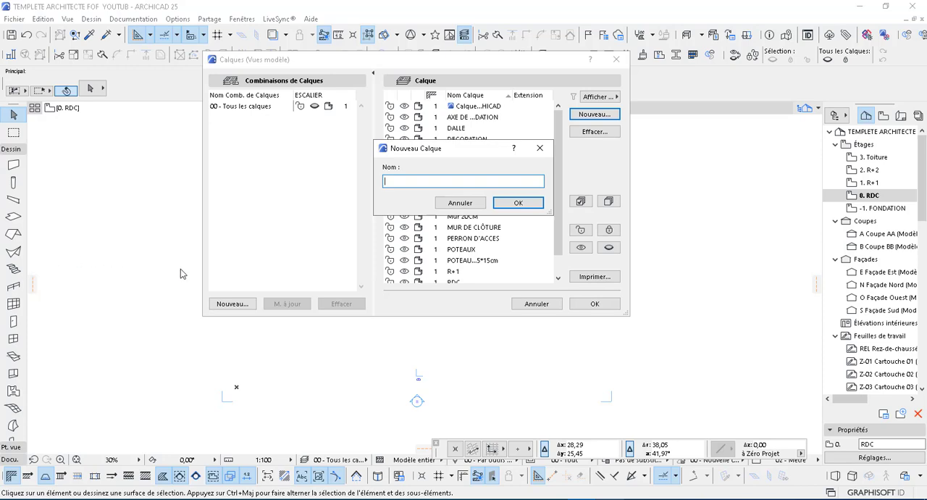
{"action": "type", "text": "OUTRE"}
{"action": "left_click", "coordinate": [520, 204]}
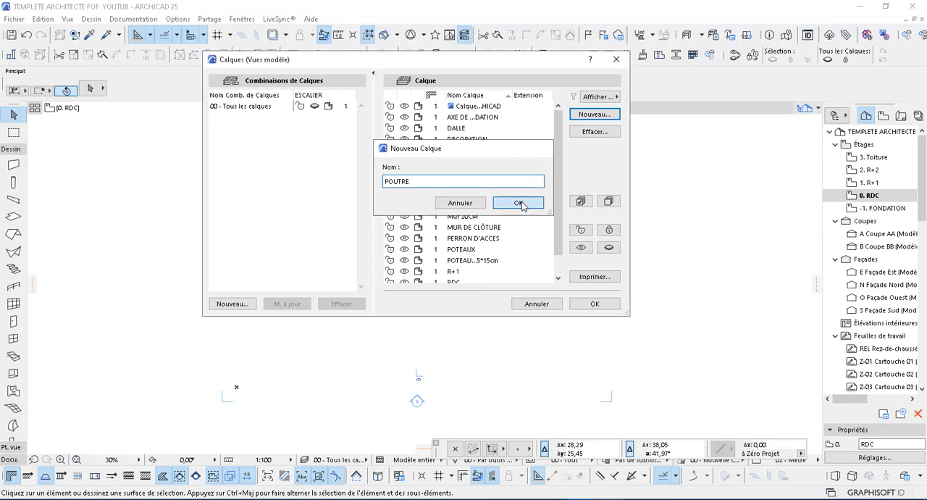
{"action": "left_click", "coordinate": [607, 116]}
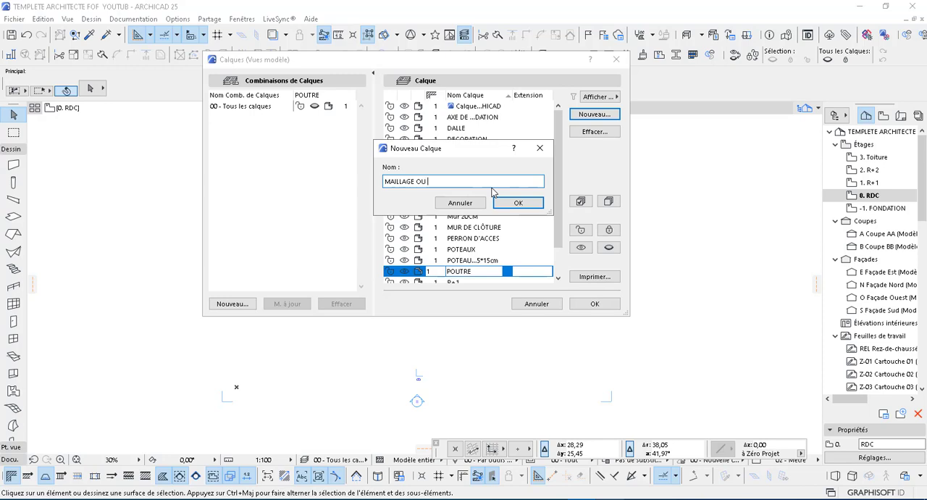
{"action": "type", "text": "TERRA"}
{"action": "left_click", "coordinate": [533, 203]}
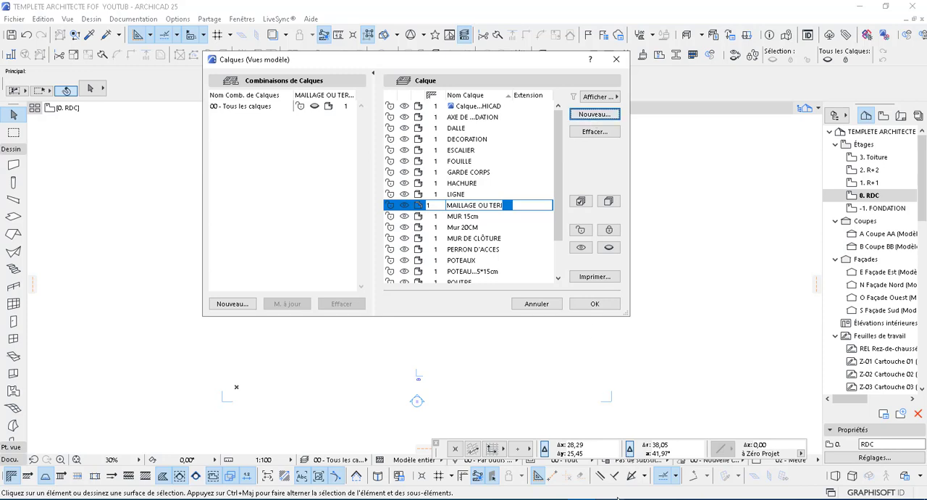
Step: Create a section layer named COUPE and an elevation layer named FACADES
{"action": "left_click", "coordinate": [625, 498]}
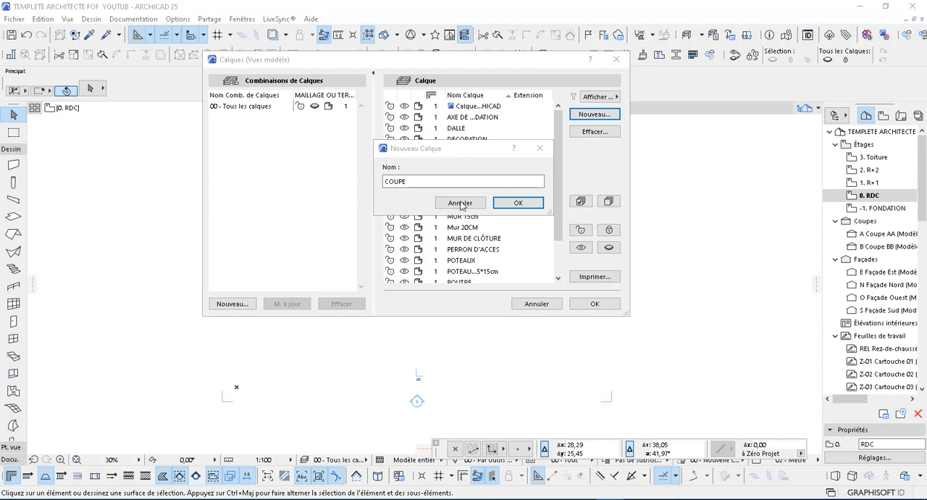
{"action": "left_click", "coordinate": [443, 180]}
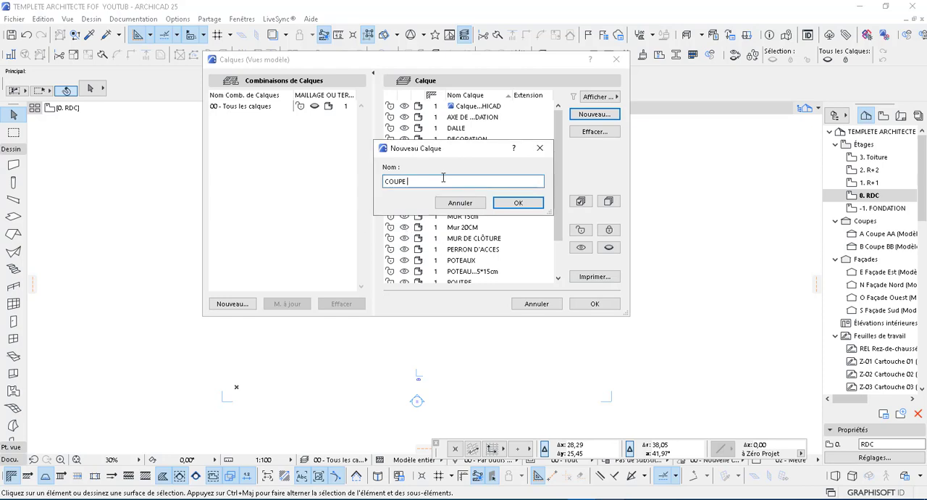
{"action": "left_click", "coordinate": [517, 202]}
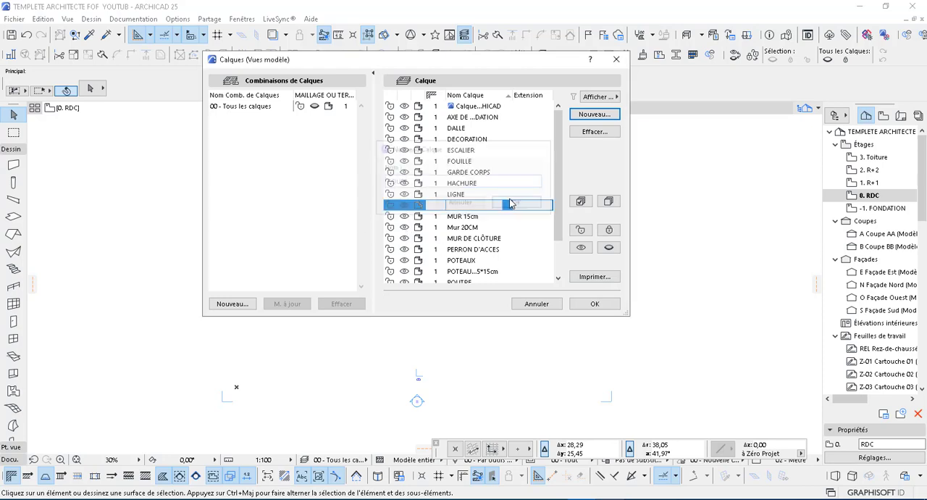
{"action": "left_click", "coordinate": [595, 114]}
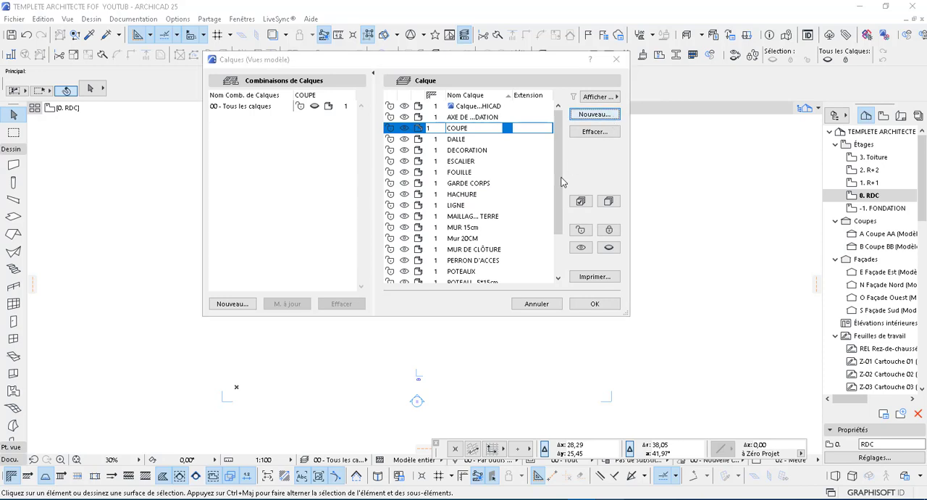
{"action": "type", "text": "FA"}
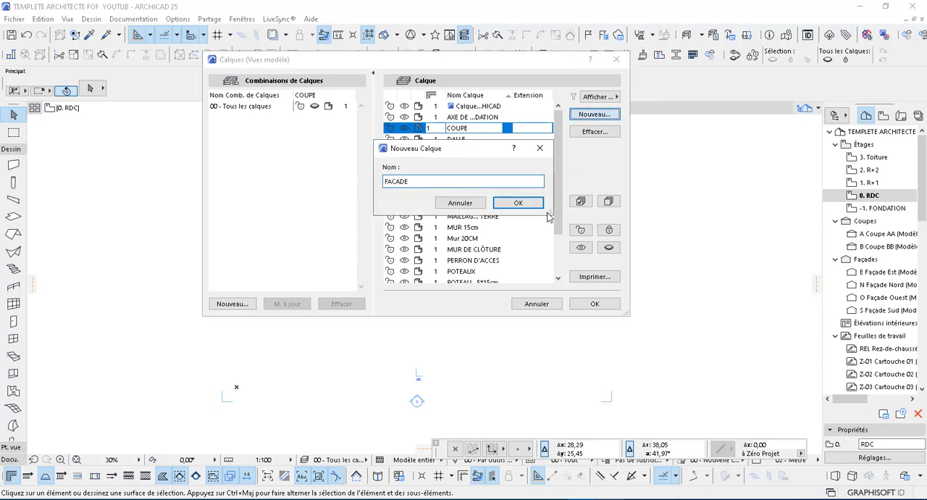
{"action": "type", "text": "CADES"}
{"action": "left_click", "coordinate": [519, 203]}
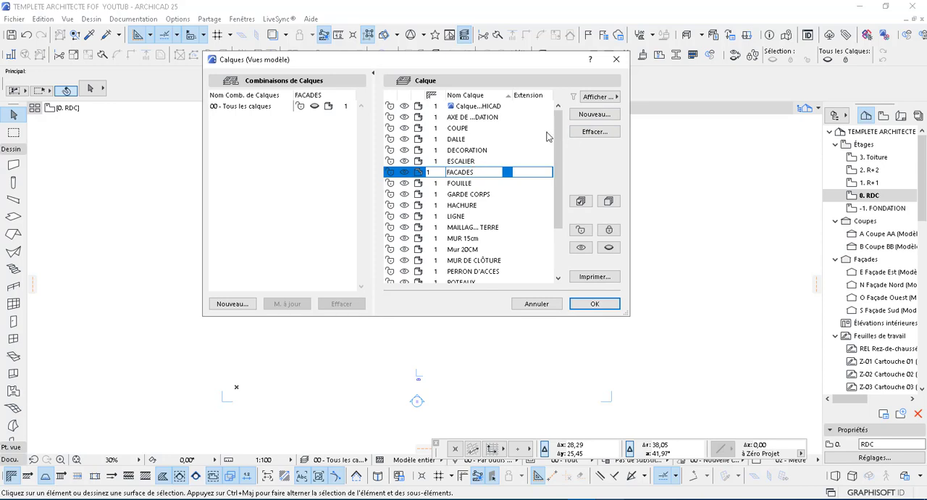
Step: Create a layer named AUX VENTS and a plumbing layer named PLOMBERIE
{"action": "left_click", "coordinate": [595, 115]}
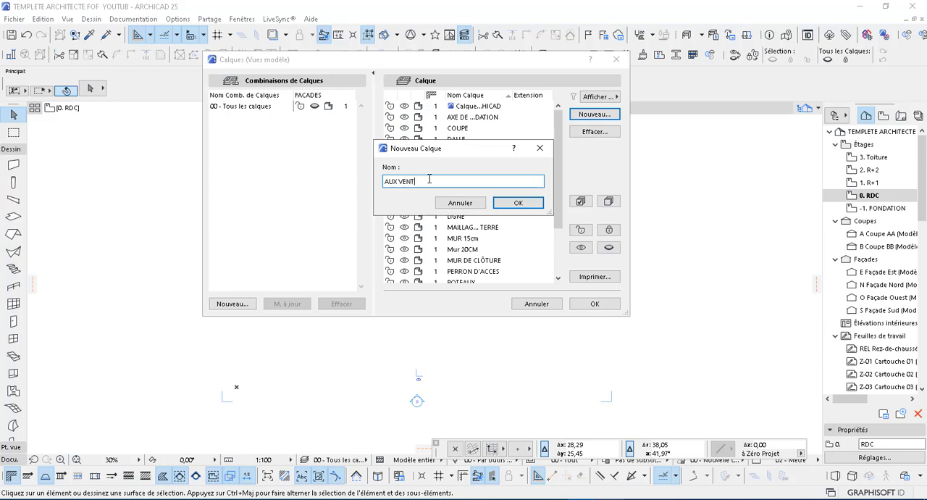
{"action": "left_click", "coordinate": [514, 203]}
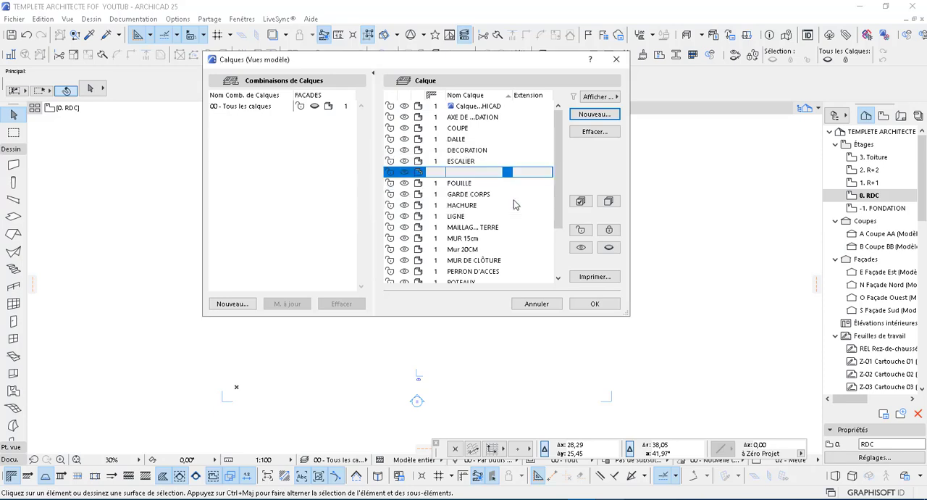
{"action": "left_click", "coordinate": [610, 115]}
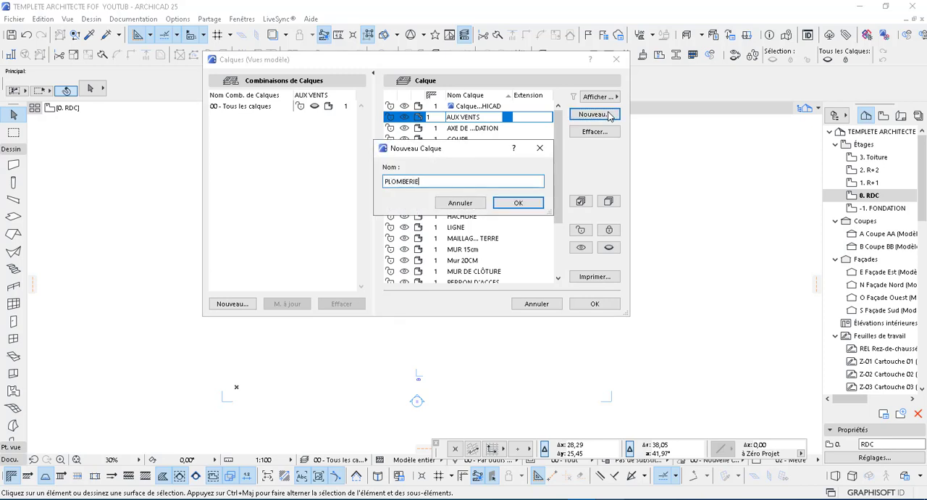
{"action": "type", "text": "PLOMBERIE"}
{"action": "left_click", "coordinate": [536, 202]}
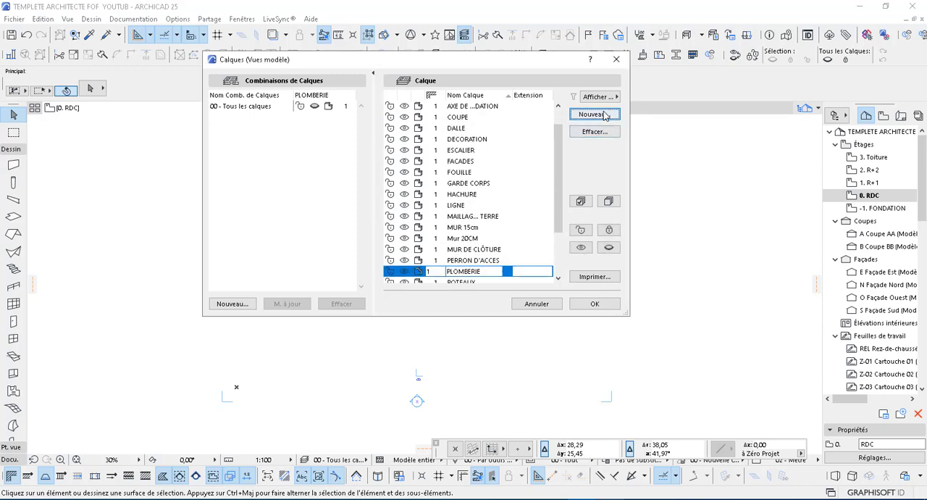
Step: Create an electrical layer named ELECTRICITE and a greenery layer named VERDURE
{"action": "key", "text": "Return"}
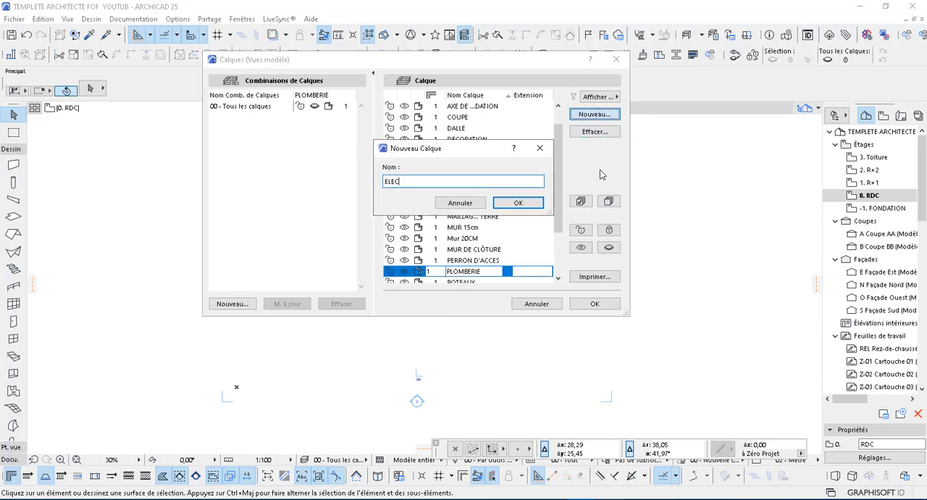
{"action": "type", "text": "ELECTRICITE"}
{"action": "left_click", "coordinate": [517, 204]}
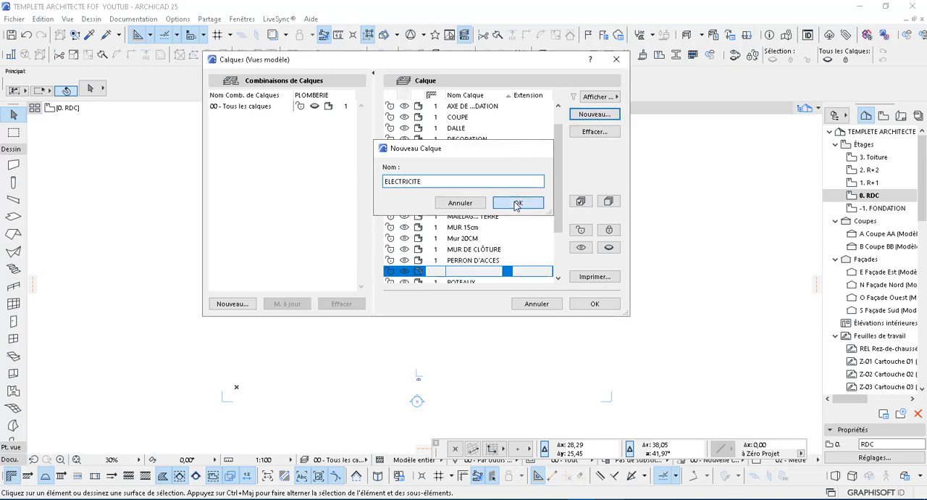
{"action": "left_click", "coordinate": [587, 120]}
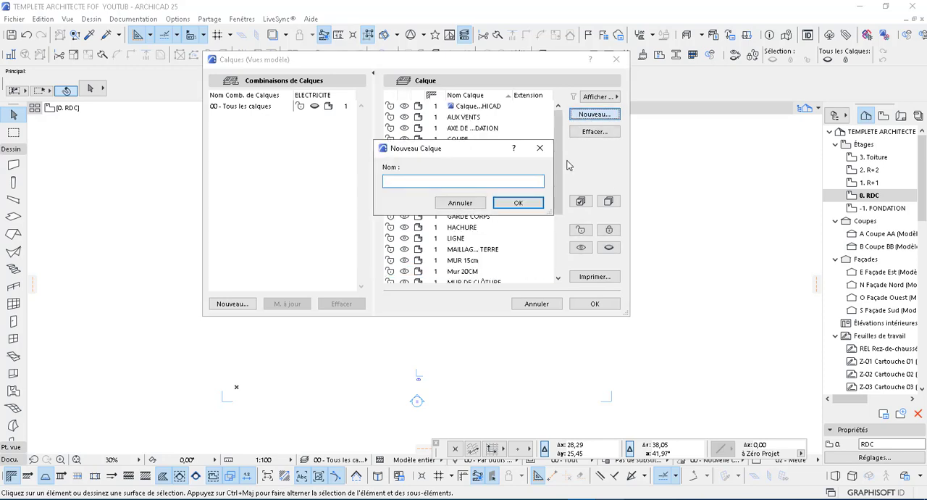
{"action": "type", "text": "VERDURE"}
{"action": "left_click", "coordinate": [519, 202]}
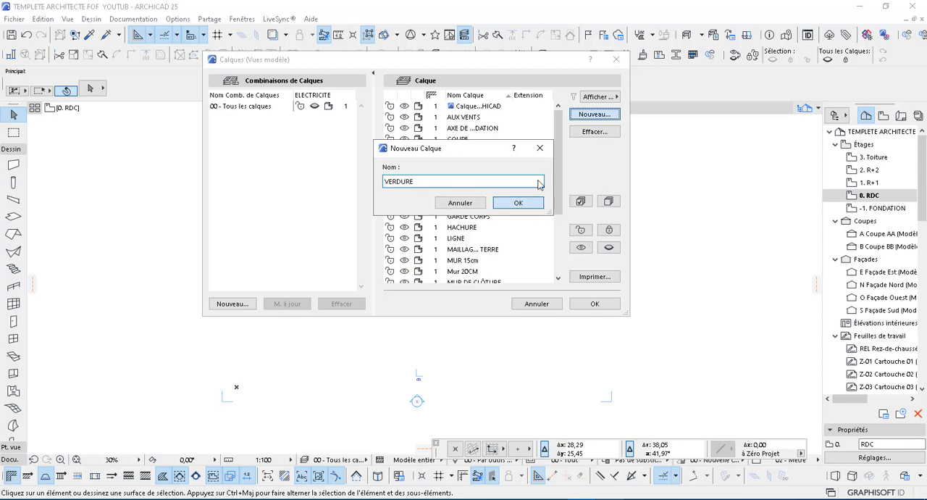
Step: Create a layer named AMENAGEMENT and a general dimension layer named COTATION
{"action": "left_click", "coordinate": [596, 116]}
{"action": "type", "text": "AMENAG"}
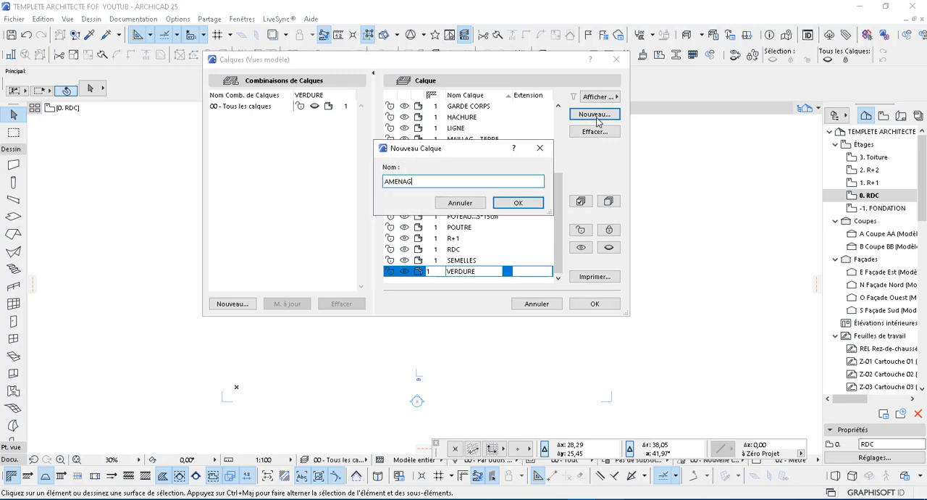
{"action": "type", "text": "EMENT"}
{"action": "left_click", "coordinate": [531, 203]}
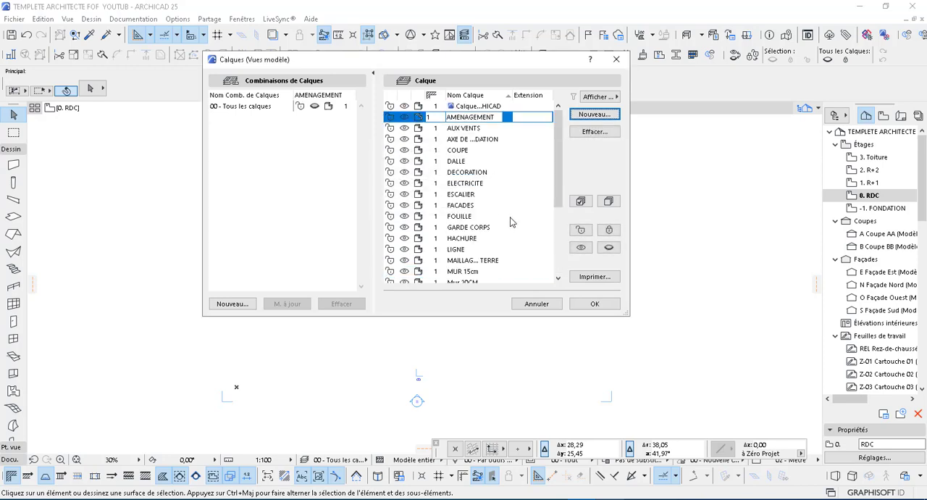
{"action": "left_click", "coordinate": [590, 116]}
{"action": "type", "text": "COTATION"}
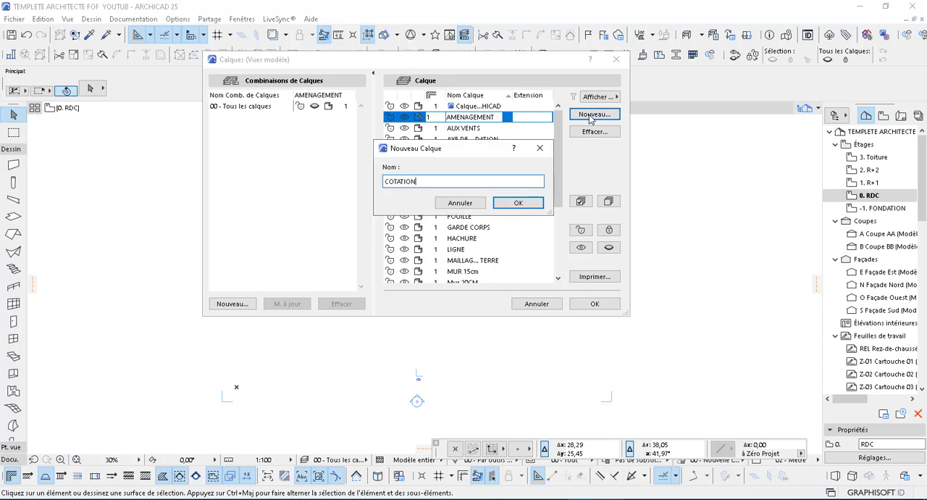
{"action": "left_click", "coordinate": [531, 204]}
Step: Create the interior and exterior dimension layers COTATION INTERIEURE and COTATION EXTERIEURE
{"action": "left_click", "coordinate": [592, 114]}
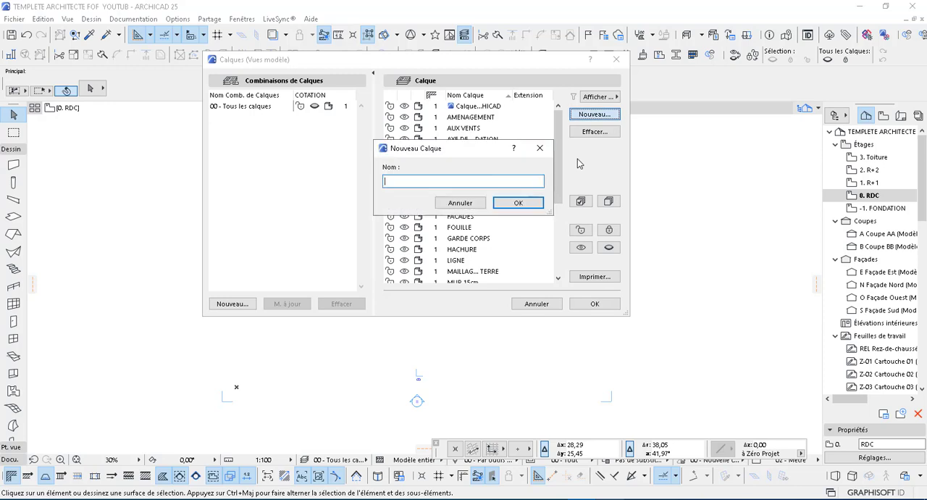
{"action": "type", "text": "COTATION INTERIEURE"}
{"action": "left_click", "coordinate": [518, 203]}
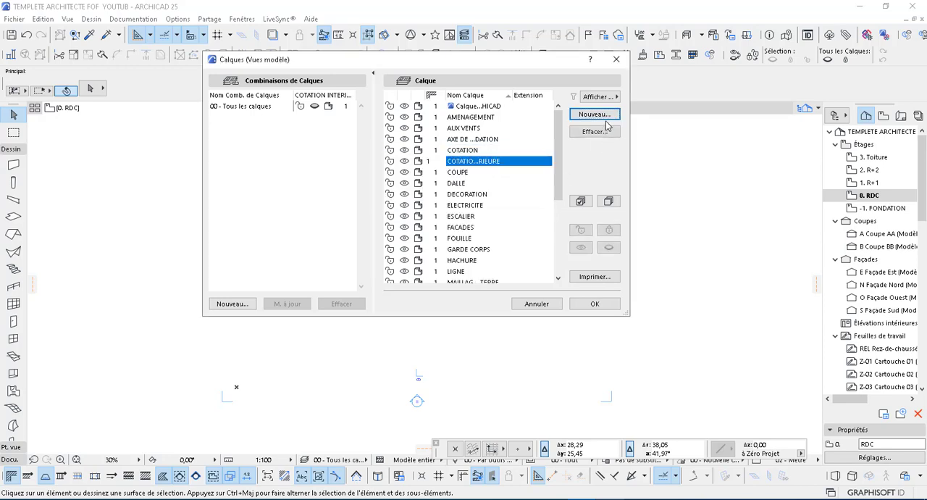
{"action": "key", "text": "Return"}
{"action": "type", "text": "COTATION EXTERIEUR"}
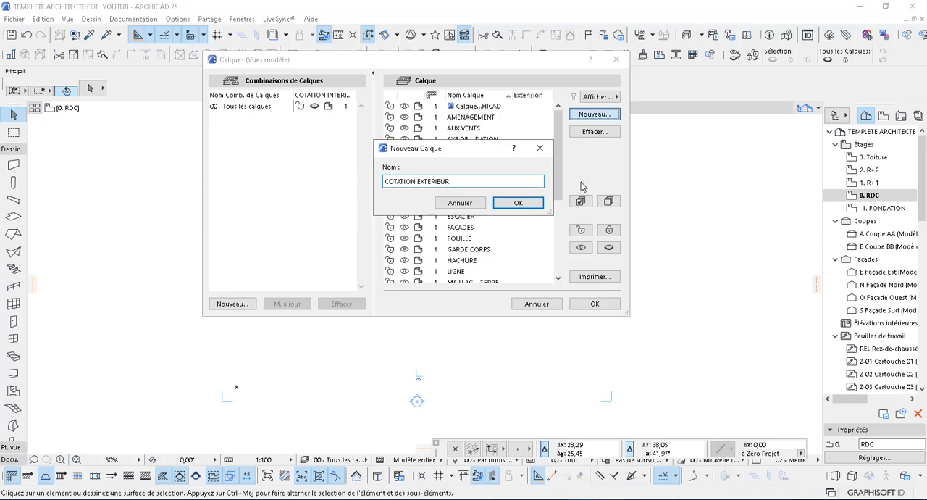
{"action": "type", "text": "S"}
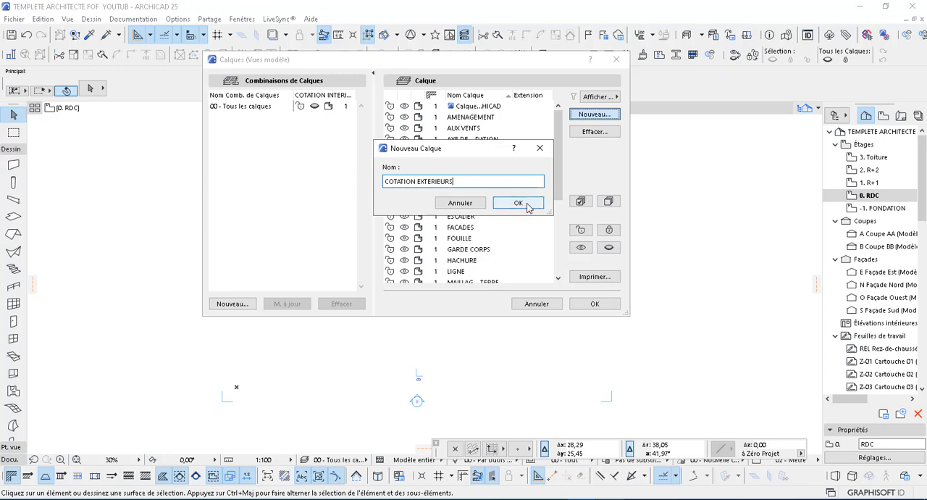
{"action": "left_click", "coordinate": [450, 181]}
{"action": "type", "text": "E"}
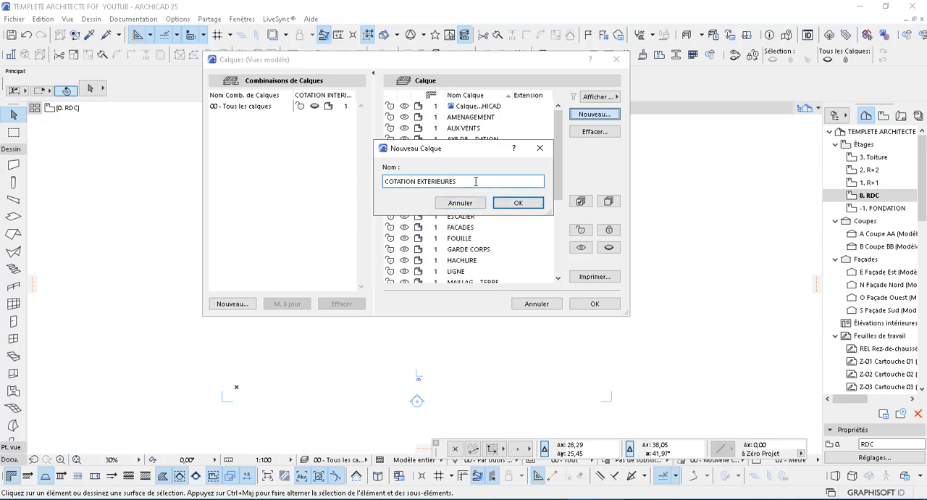
{"action": "left_click", "coordinate": [518, 203]}
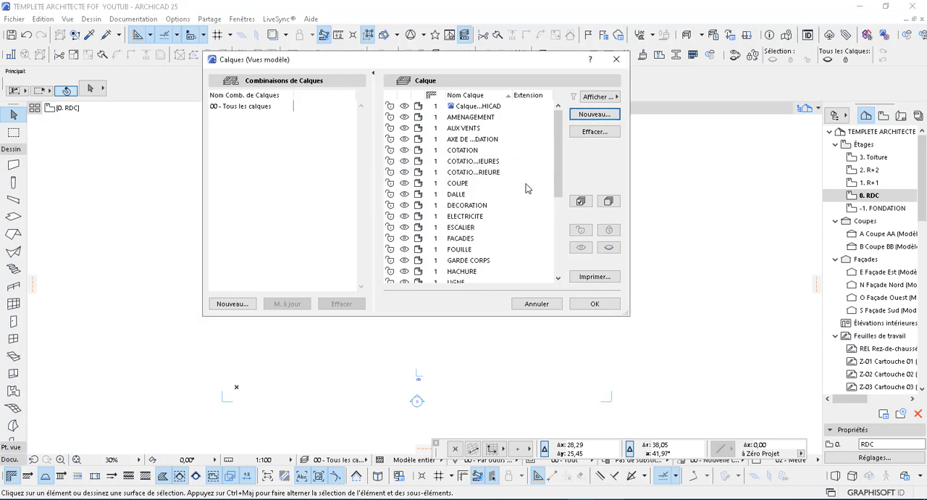
Step: Create the site plan layer PLAN DE MASSE and the location plan layer PLAN DE SITUATION
{"action": "left_click", "coordinate": [594, 116]}
{"action": "type", "text": "PLAN DE MASSE"}
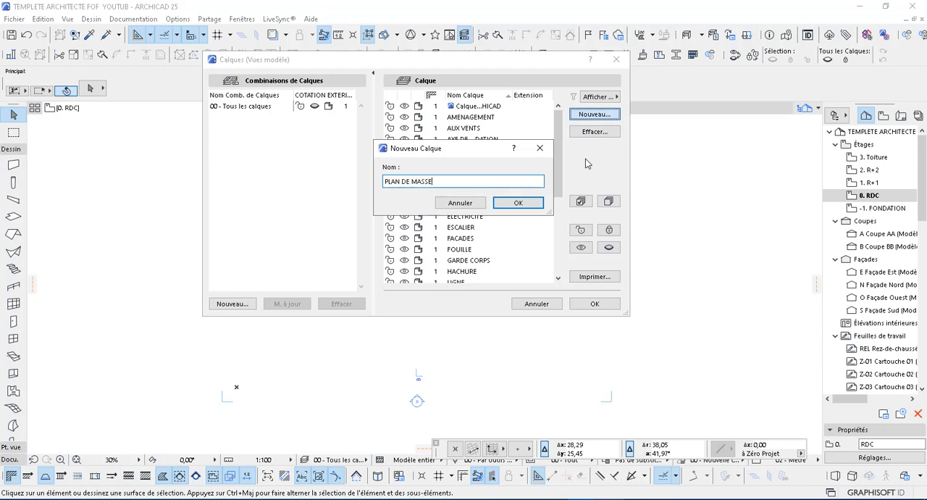
{"action": "left_click", "coordinate": [519, 203]}
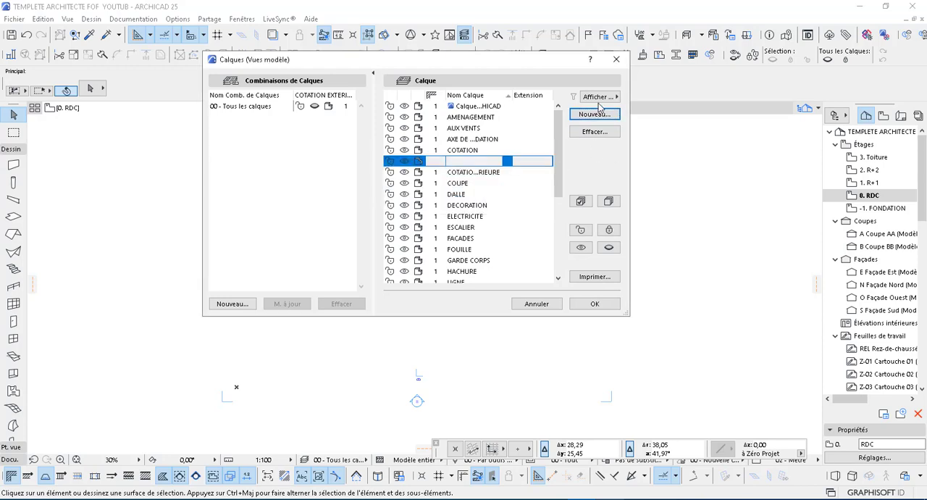
{"action": "left_click", "coordinate": [595, 115]}
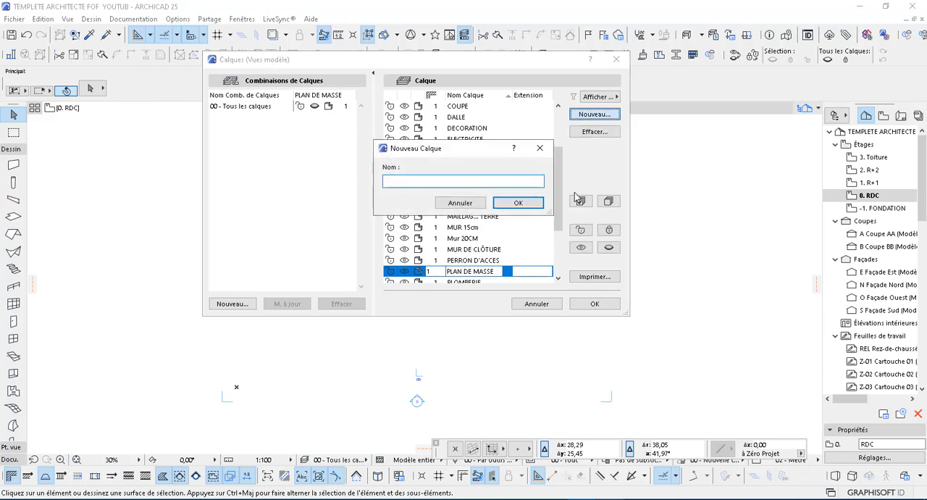
{"action": "type", "text": "PLAN DE SITUATION"}
{"action": "left_click", "coordinate": [519, 203]}
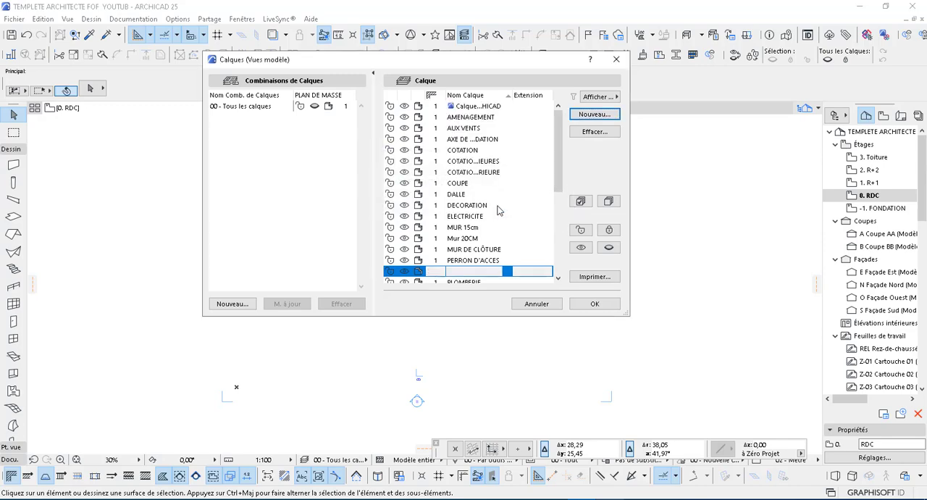
Step: Create an interrupted-line layer with a name starting LIGNE INTERROMP and accept the layer settings
{"action": "scroll", "coordinate": [476, 195], "scroll_direction": "down", "scroll_amount": 2}
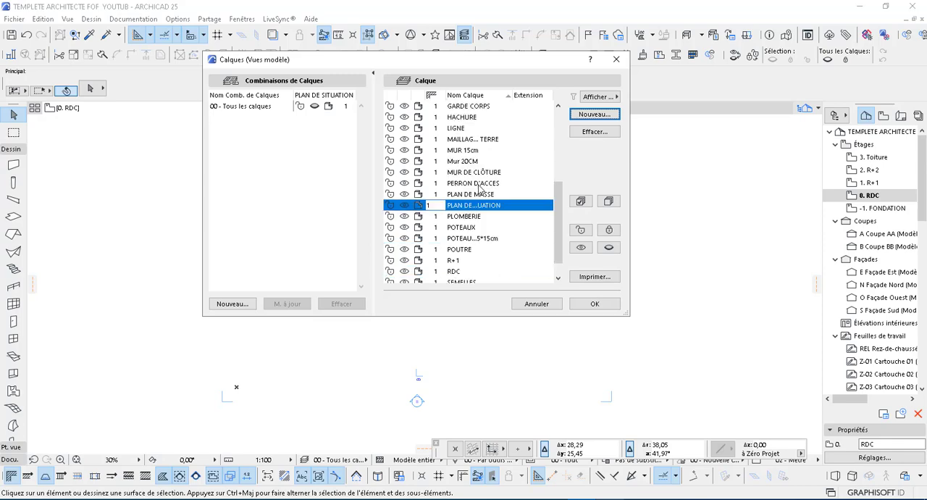
{"action": "scroll", "coordinate": [482, 181], "scroll_direction": "up", "scroll_amount": 5}
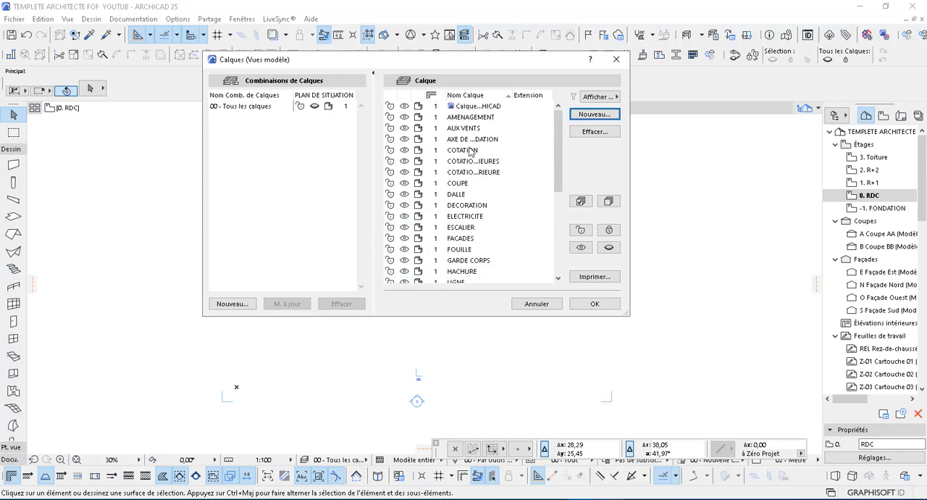
{"action": "scroll", "coordinate": [471, 149], "scroll_direction": "down", "scroll_amount": 6}
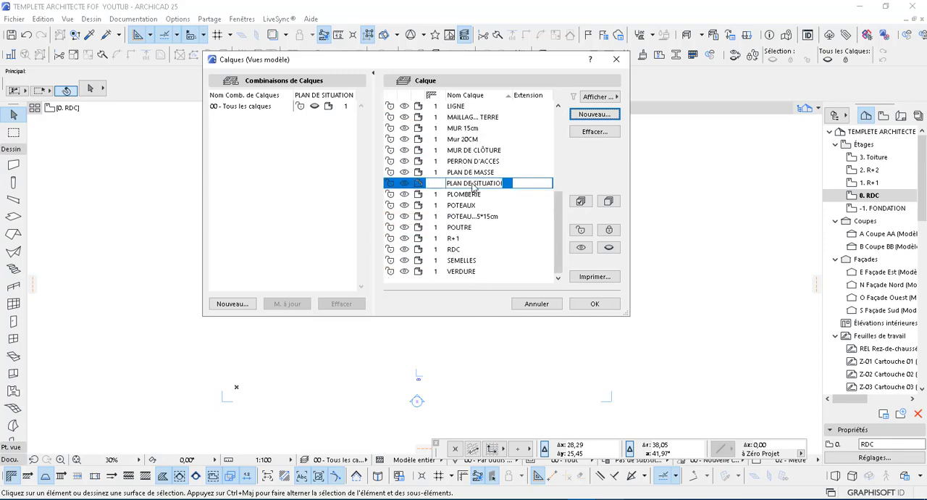
{"action": "left_click", "coordinate": [590, 117]}
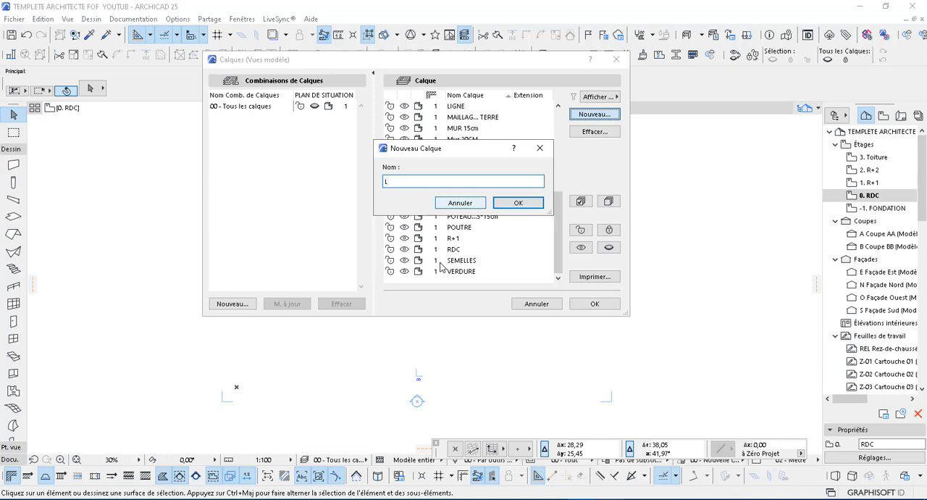
{"action": "type", "text": "LIGNE INTERROMPUE"}
{"action": "left_click", "coordinate": [525, 205]}
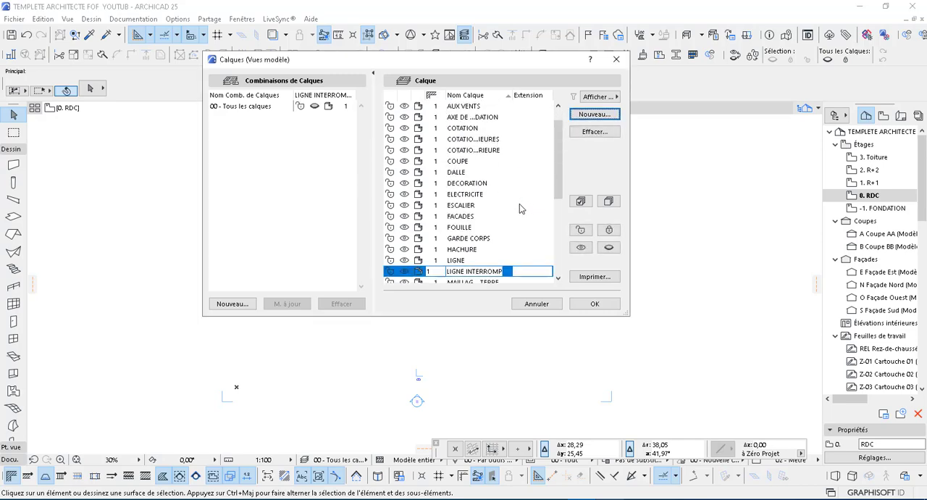
{"action": "left_click", "coordinate": [595, 305]}
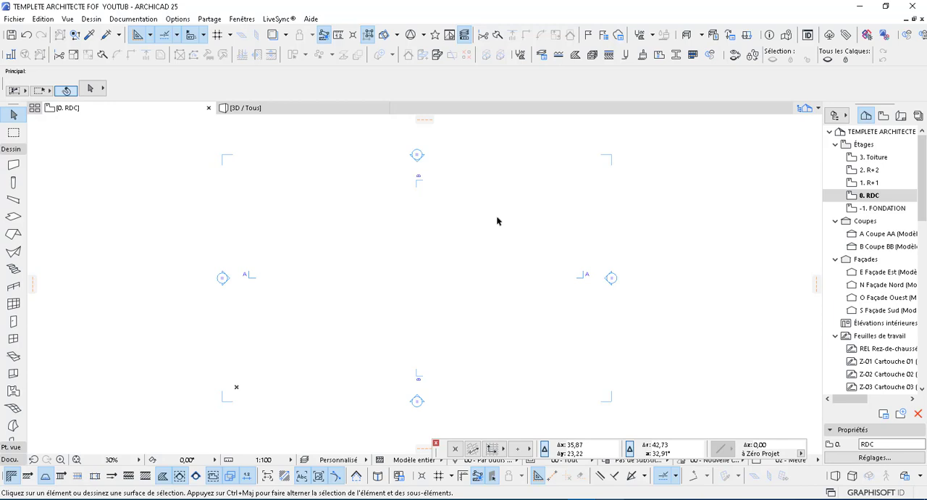
Step: Look through the existing complex profiles in the profile manager and create a new profile named ROUTE
{"action": "left_click", "coordinate": [676, 57]}
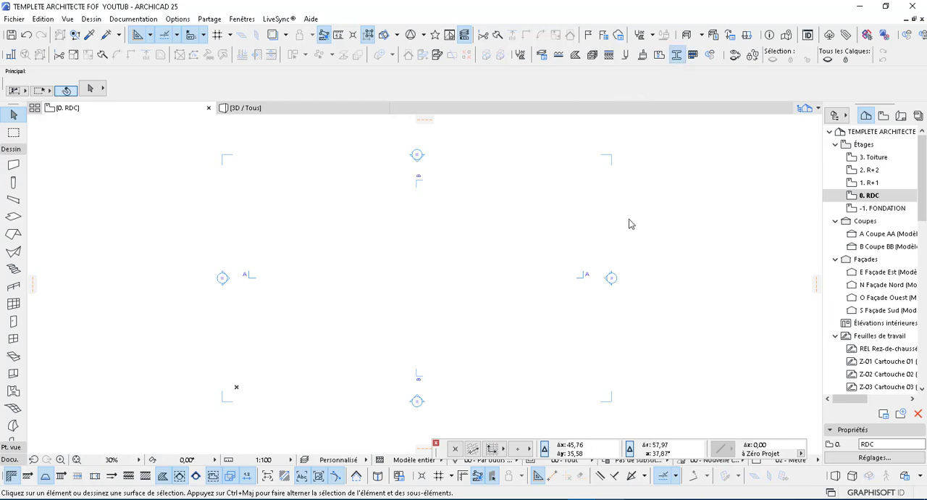
{"action": "left_click", "coordinate": [677, 57]}
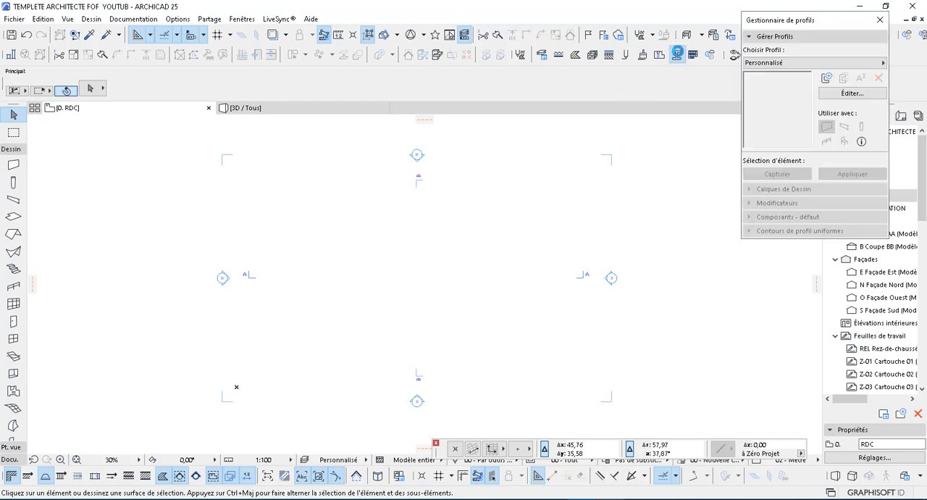
{"action": "left_click", "coordinate": [823, 61]}
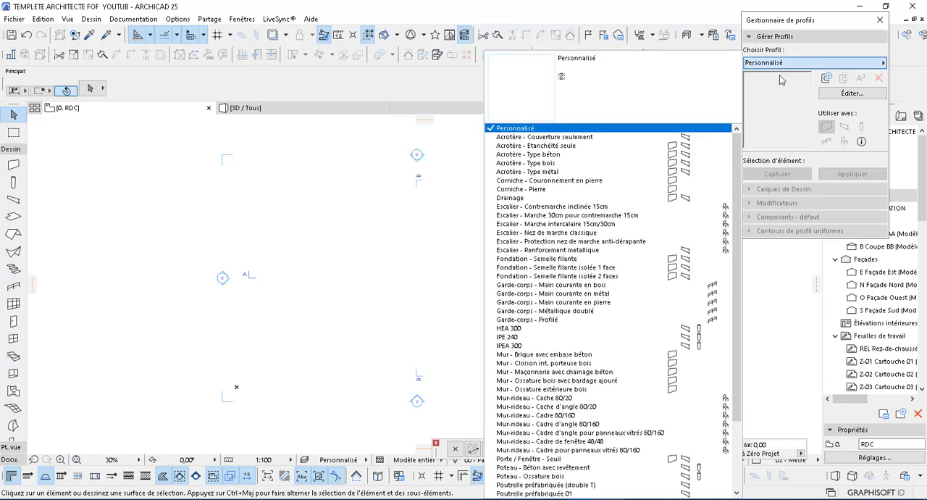
{"action": "scroll", "coordinate": [554, 293], "scroll_direction": "down", "scroll_amount": 3}
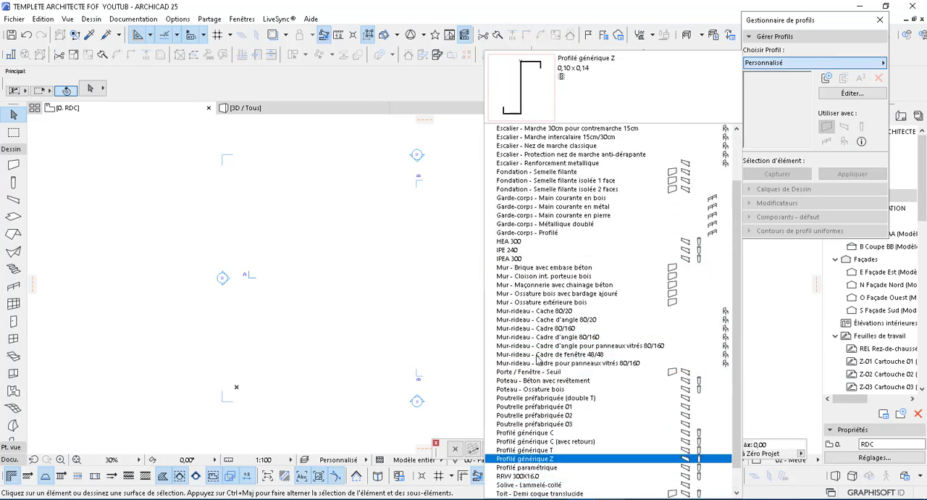
{"action": "scroll", "coordinate": [547, 273], "scroll_direction": "up", "scroll_amount": 2}
{"action": "scroll", "coordinate": [547, 274], "scroll_direction": "up", "scroll_amount": 1}
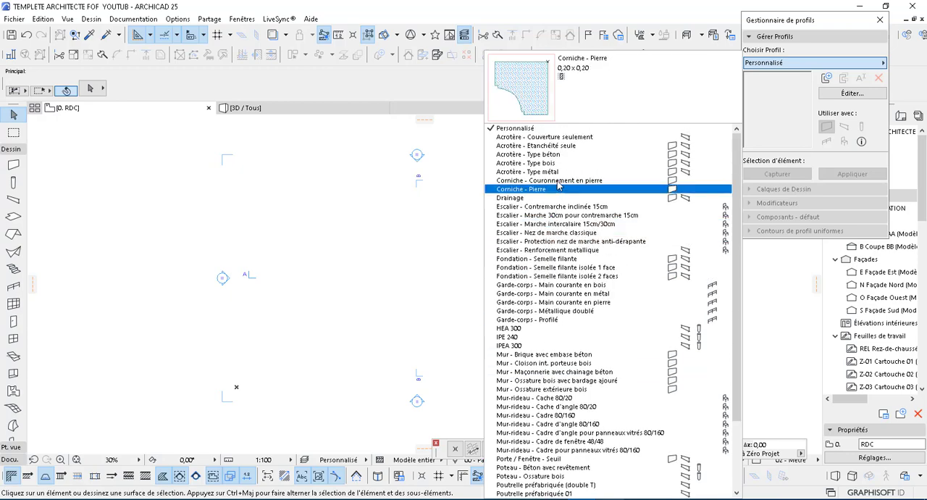
{"action": "left_click", "coordinate": [826, 79]}
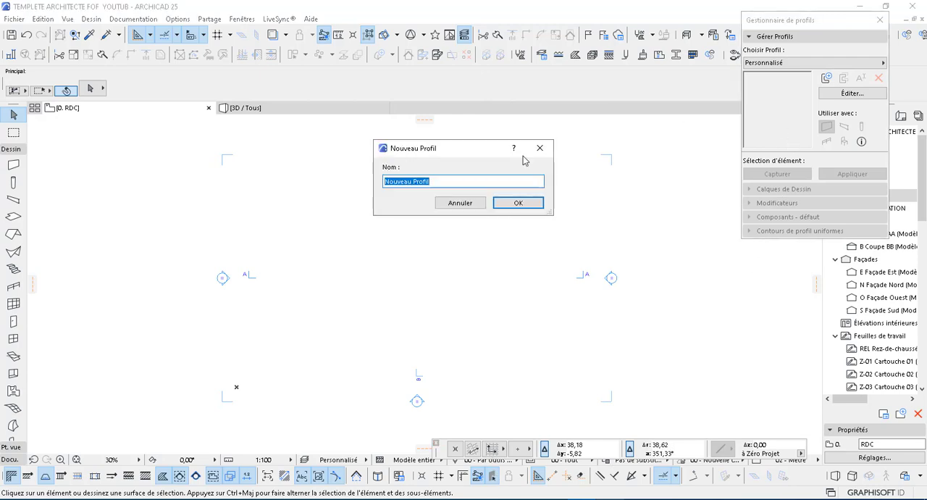
{"action": "type", "text": "ROUTE"}
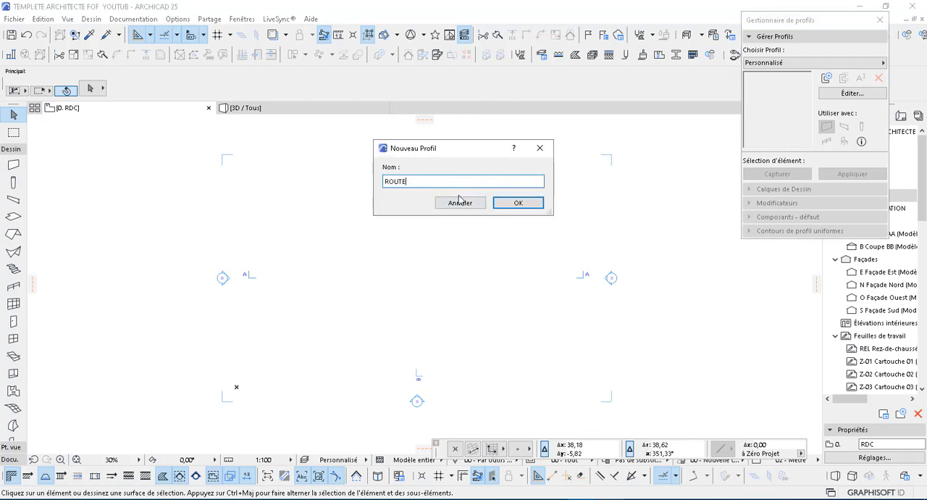
{"action": "left_click", "coordinate": [516, 204]}
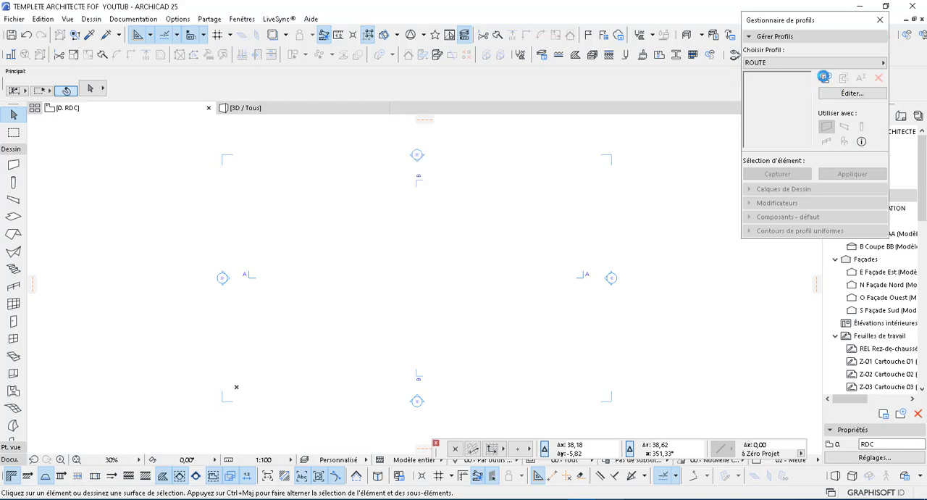
Step: Enable the ROUTE profile for beams, columns, railings and objects in addition to walls, and close the profile manager
{"action": "left_click", "coordinate": [824, 77]}
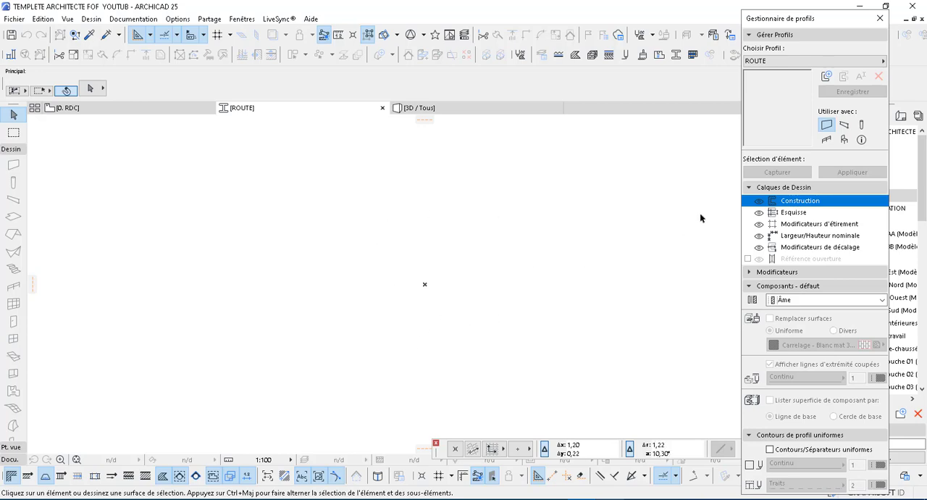
{"action": "left_click", "coordinate": [844, 125]}
{"action": "left_click", "coordinate": [861, 125]}
{"action": "left_click", "coordinate": [826, 139]}
{"action": "left_click", "coordinate": [844, 140]}
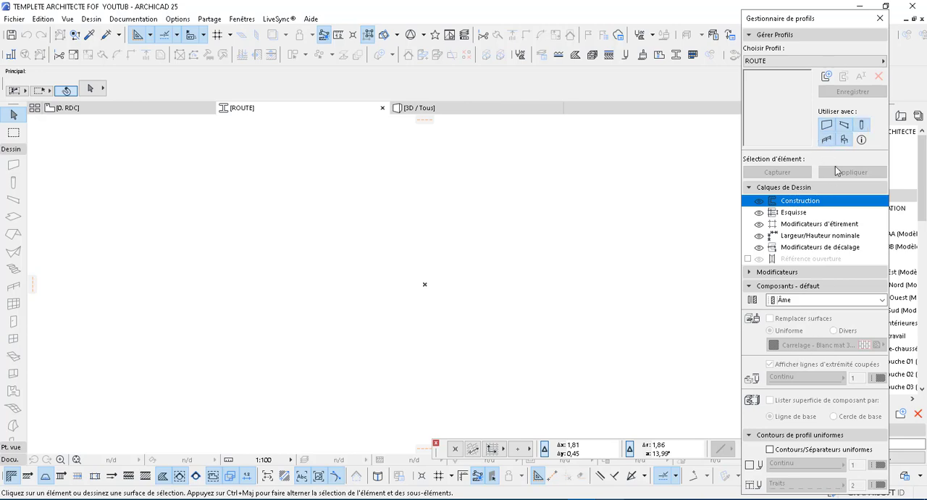
{"action": "left_click", "coordinate": [880, 18]}
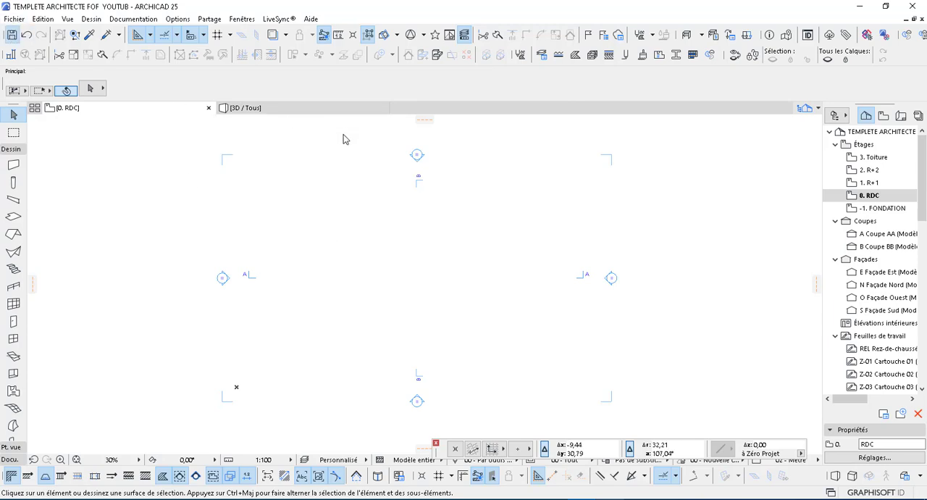
Step: Save the project and review the default settings of the Porte 25 door
{"action": "key", "text": "ctrl+s"}
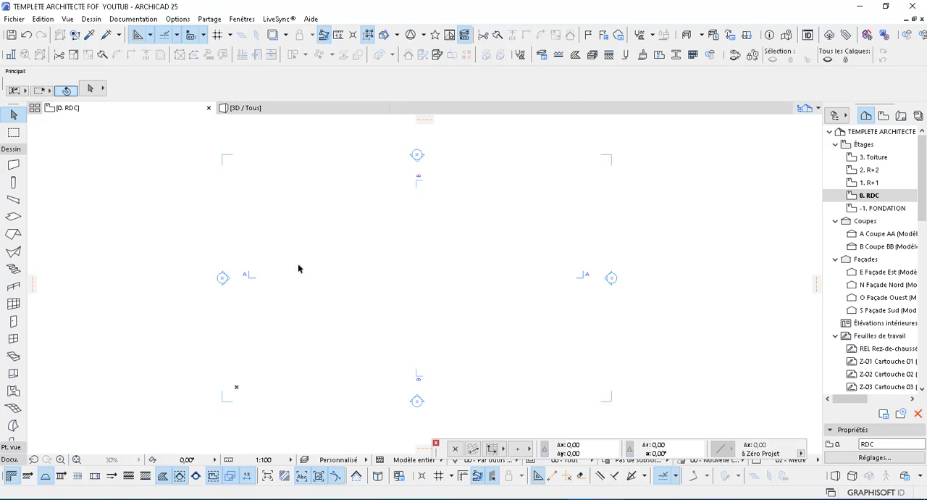
{"action": "left_click_drag", "start_coordinate": [429, 316], "coordinate": [389, 309]}
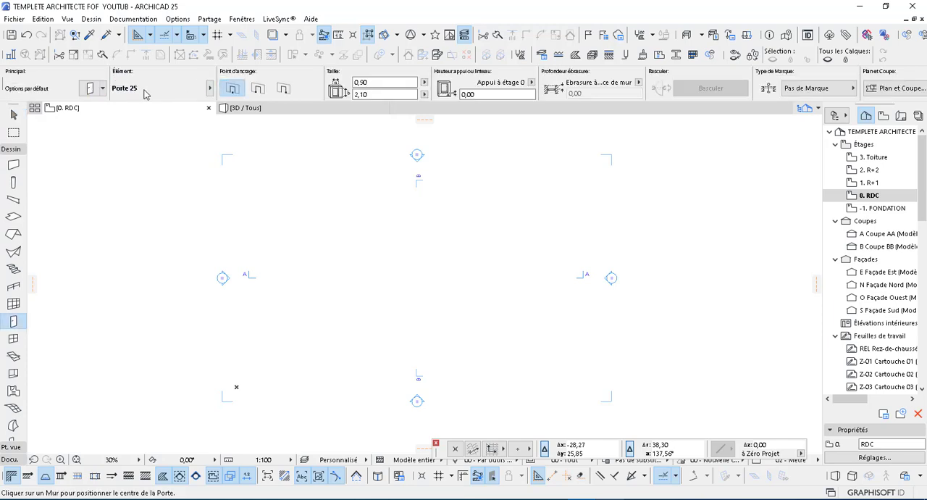
{"action": "left_click", "coordinate": [92, 92]}
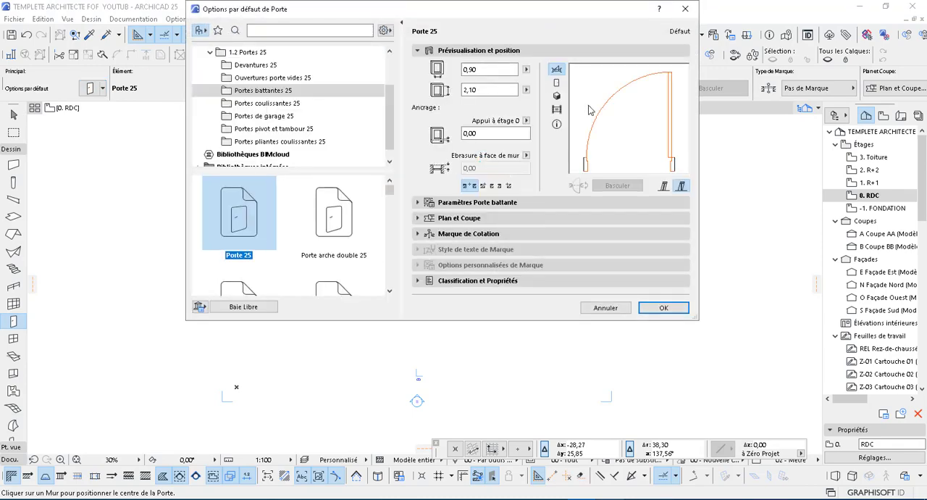
{"action": "left_click", "coordinate": [686, 9]}
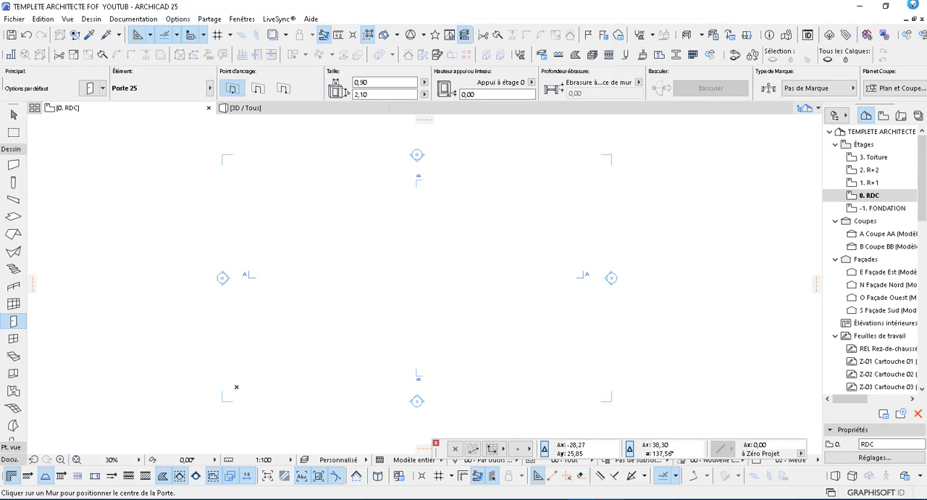
Step: Close the current project and choose to browse for a template file as the basis of a new project
{"action": "left_click", "coordinate": [913, 5]}
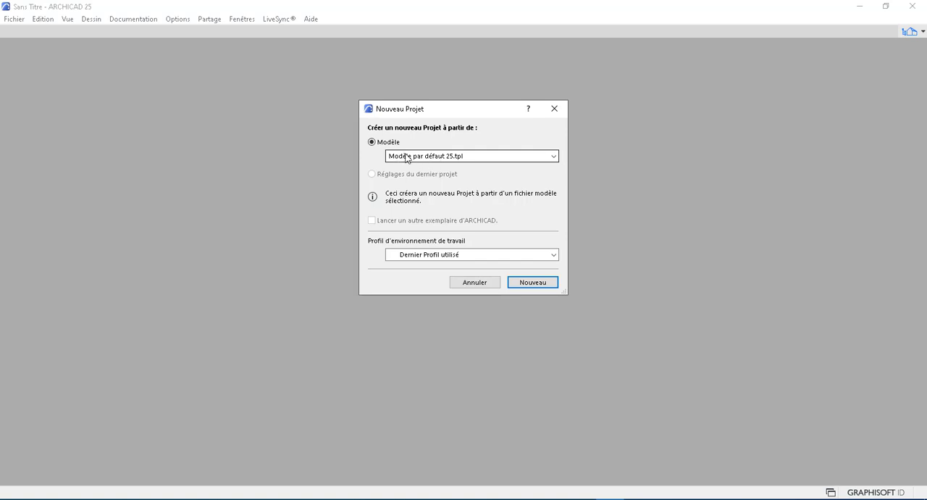
{"action": "left_click", "coordinate": [555, 158]}
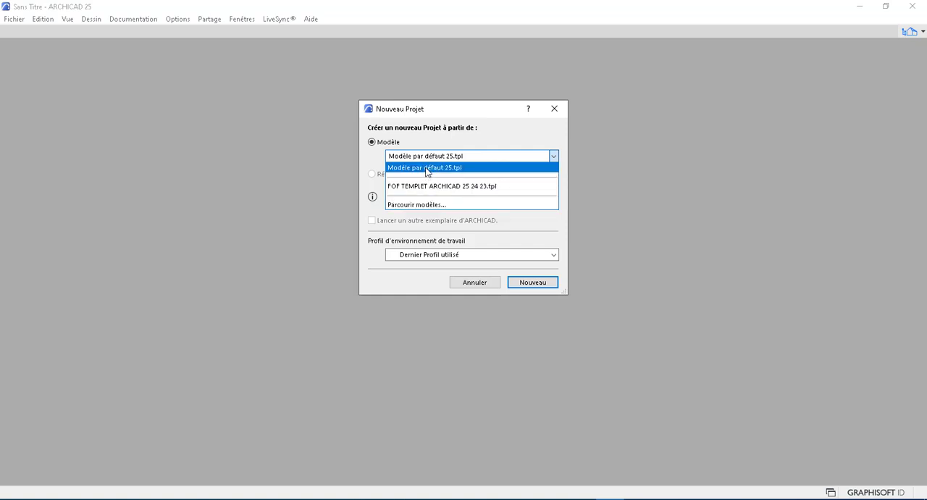
{"action": "left_click", "coordinate": [436, 206]}
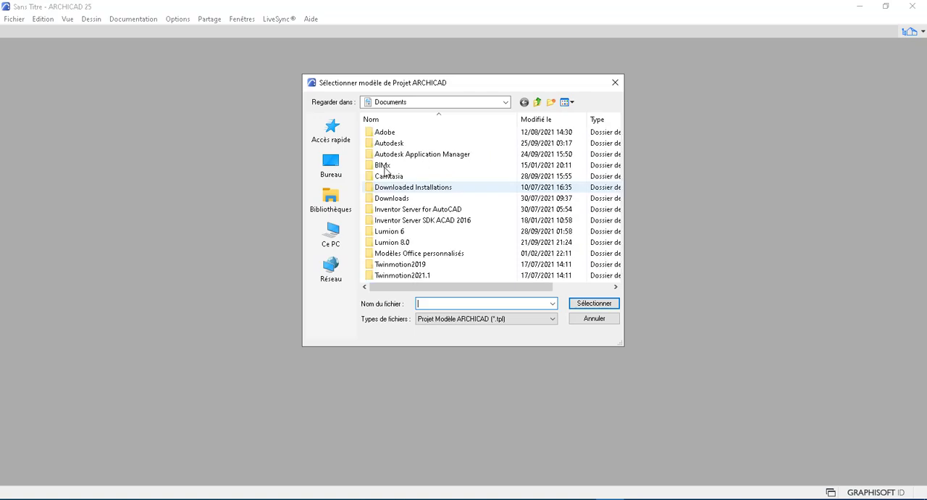
Step: In the template browser, go to drive E:, open DOSSIER YOUTUB, the client's BKO dossier and its DOSSIER CAMTASIA subfolder
{"action": "scroll", "coordinate": [414, 223], "scroll_direction": "right", "scroll_amount": 1}
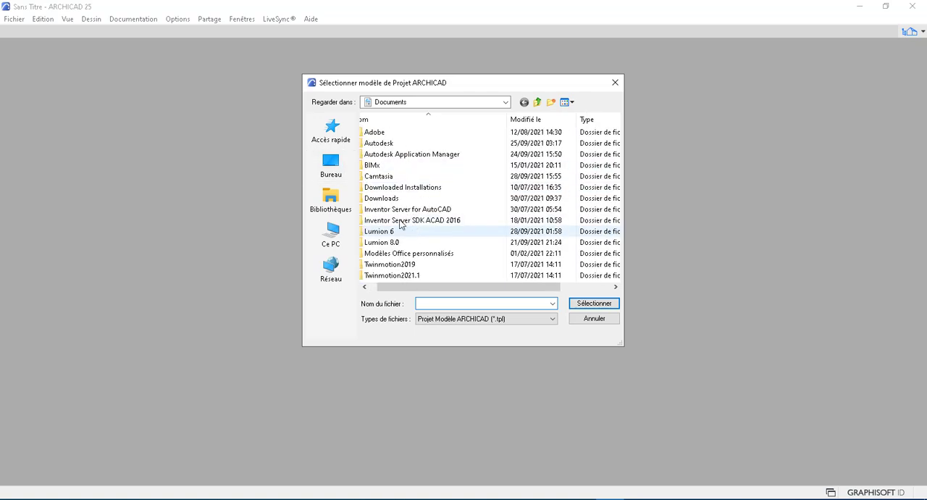
{"action": "left_click", "coordinate": [332, 239]}
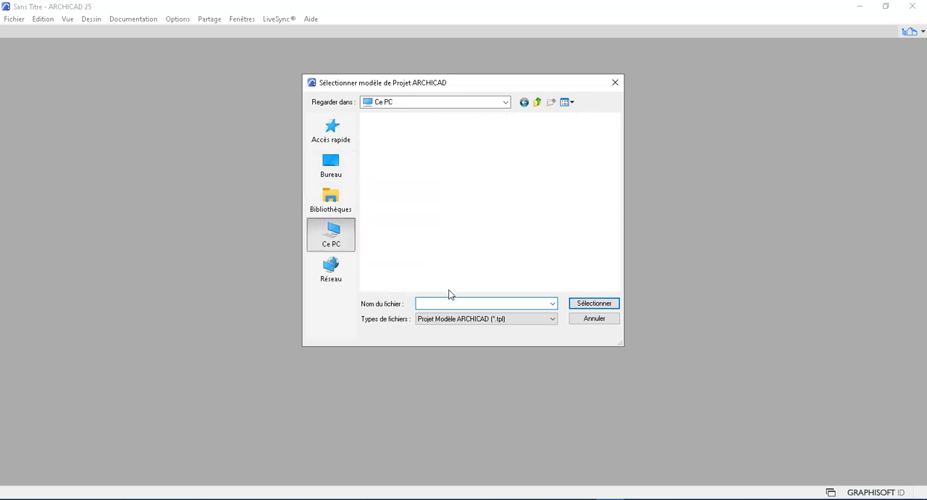
{"action": "left_click", "coordinate": [508, 319]}
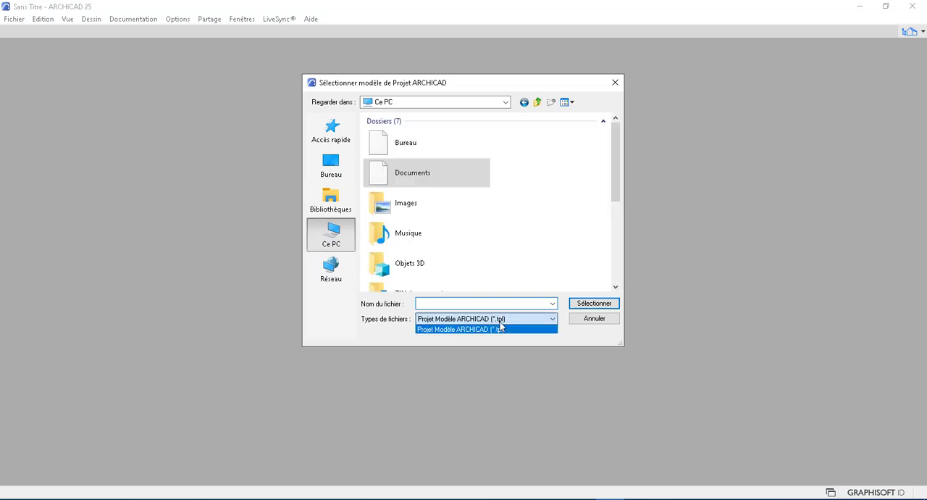
{"action": "left_click", "coordinate": [516, 319]}
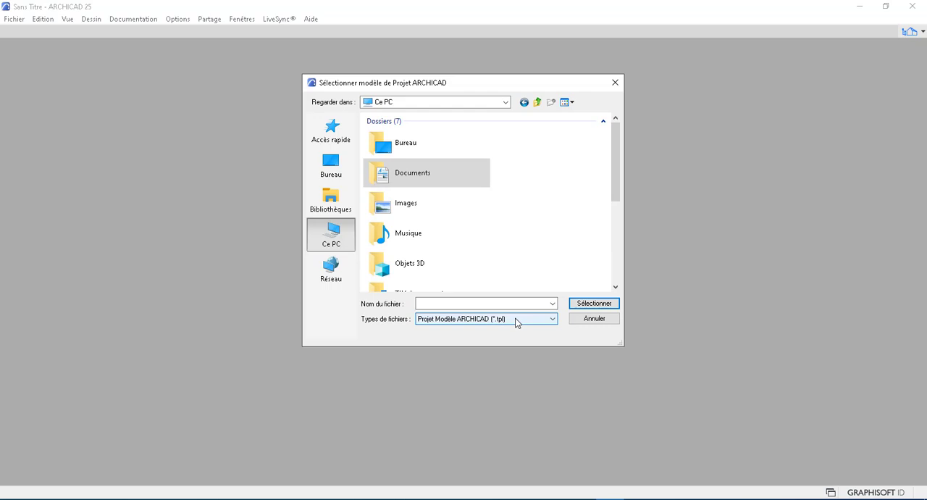
{"action": "scroll", "coordinate": [442, 214], "scroll_direction": "down", "scroll_amount": 5}
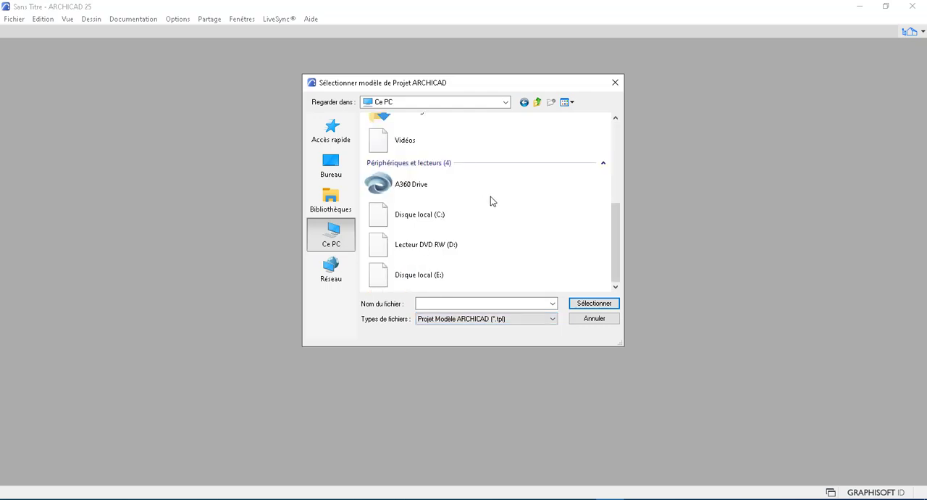
{"action": "double_click", "coordinate": [434, 269]}
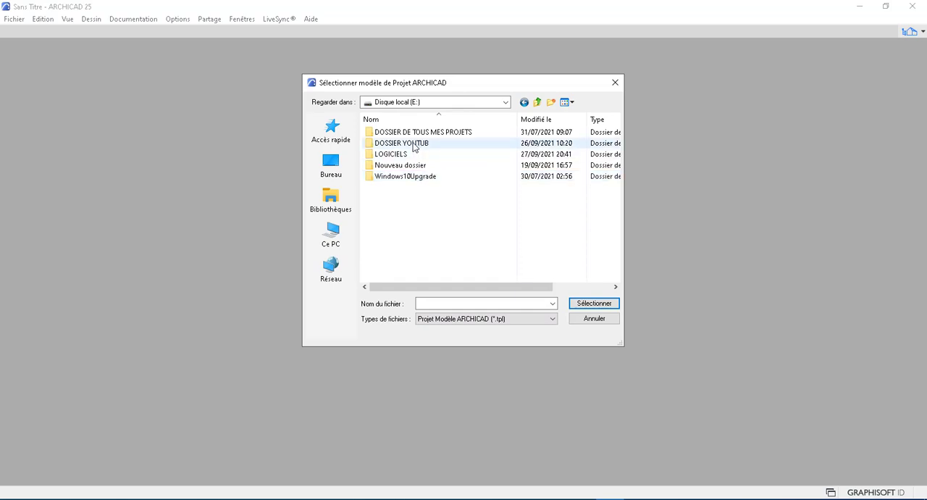
{"action": "left_click", "coordinate": [415, 144]}
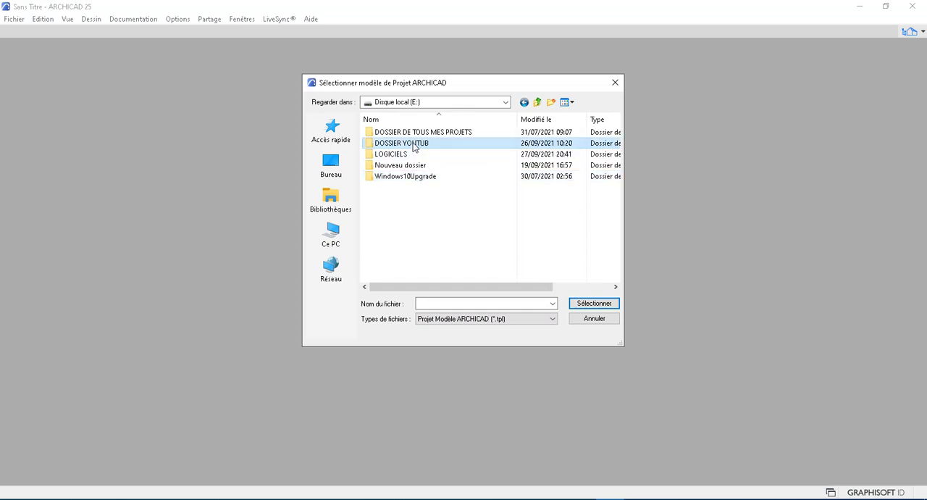
{"action": "double_click", "coordinate": [415, 144]}
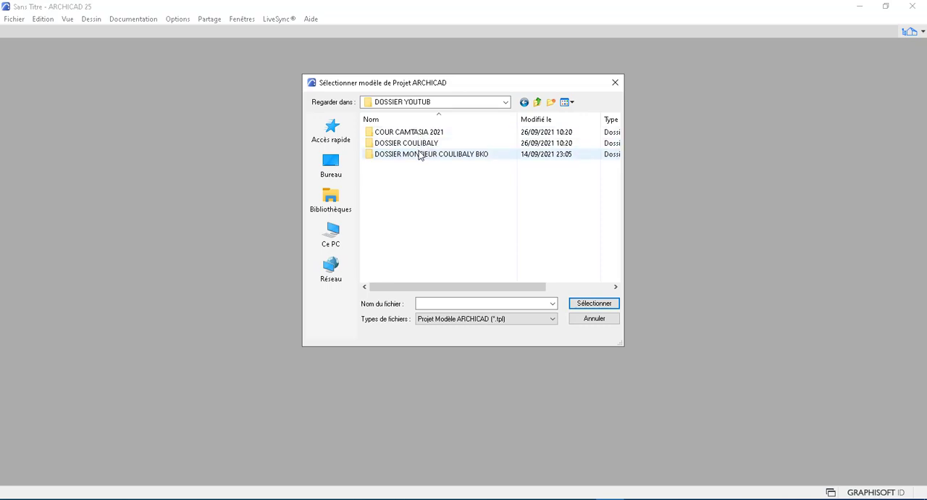
{"action": "double_click", "coordinate": [419, 154]}
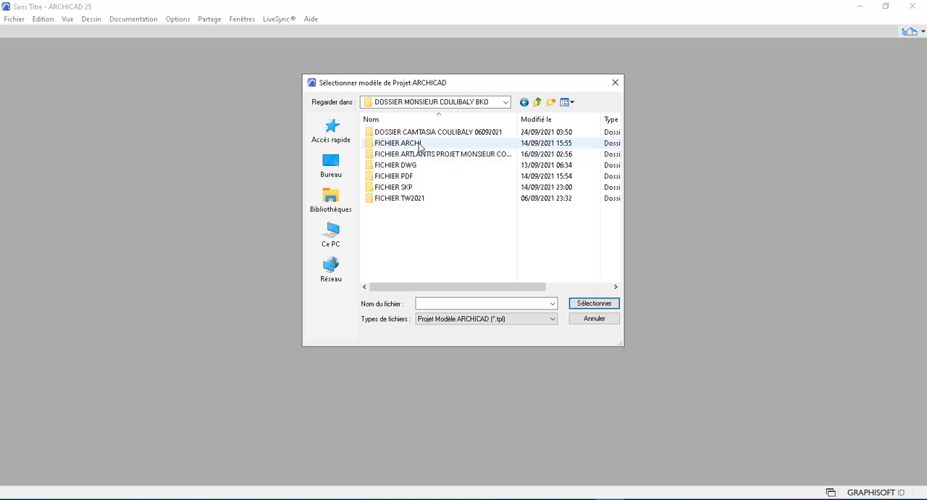
{"action": "double_click", "coordinate": [422, 134]}
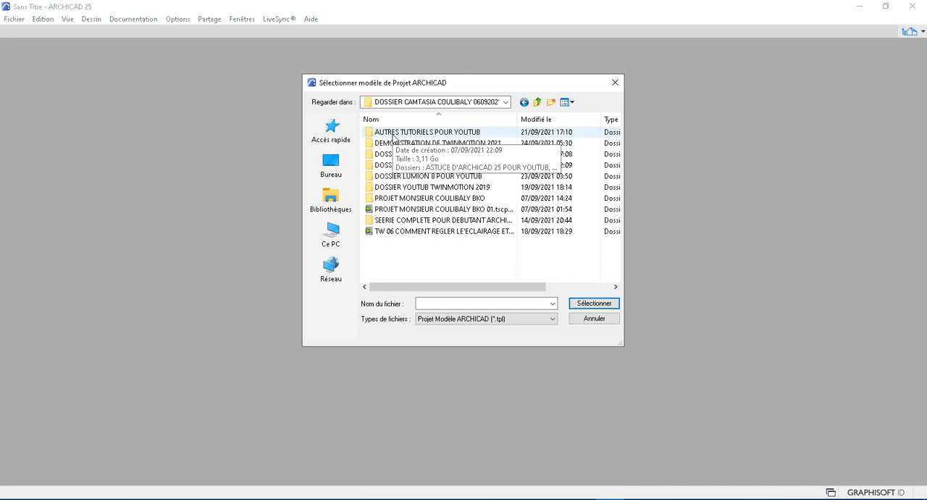
Step: Open AUTRES TUTORIELS POUR YOUTUB, ASTUCE D'ARCHICAD 25 POUR YOUTUB and its DOSSIER DE TEMPLETES DANS ARCHICAD 25 subfolder
{"action": "left_click", "coordinate": [393, 135]}
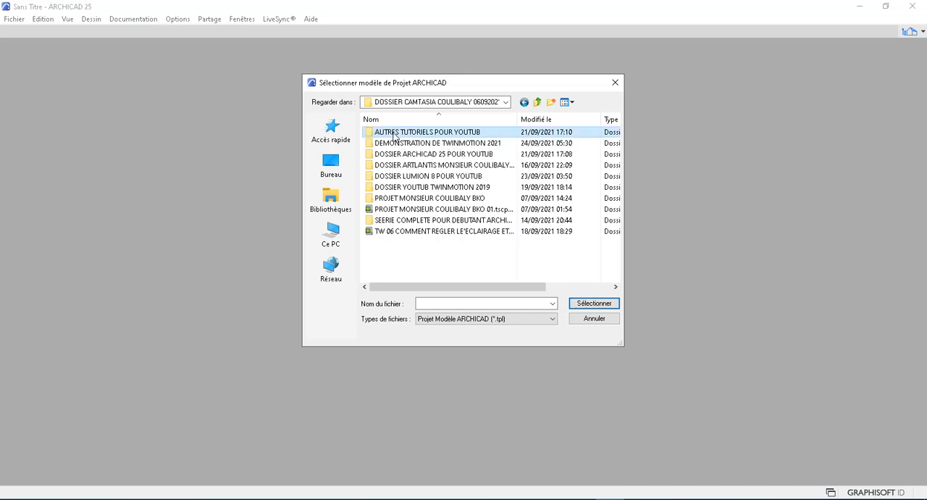
{"action": "left_click", "coordinate": [393, 134]}
{"action": "left_click", "coordinate": [370, 132]}
{"action": "double_click", "coordinate": [369, 133]}
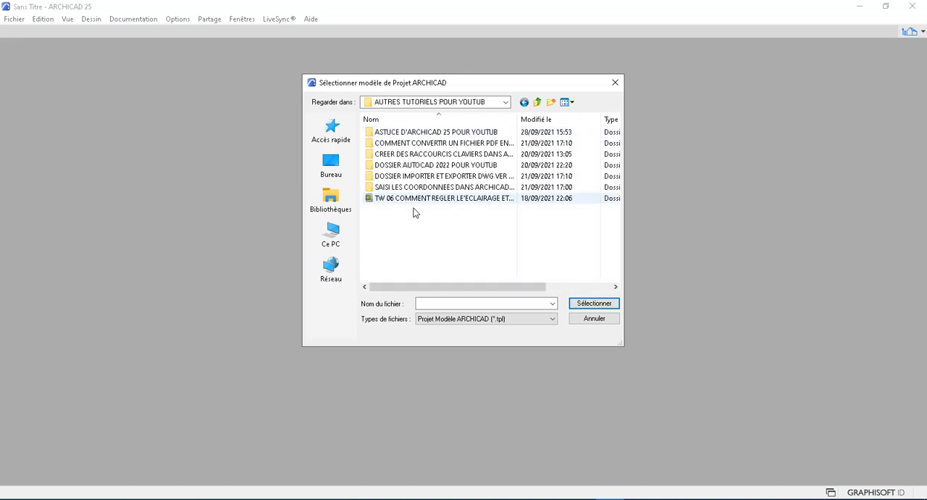
{"action": "left_click", "coordinate": [404, 134]}
{"action": "double_click", "coordinate": [404, 134]}
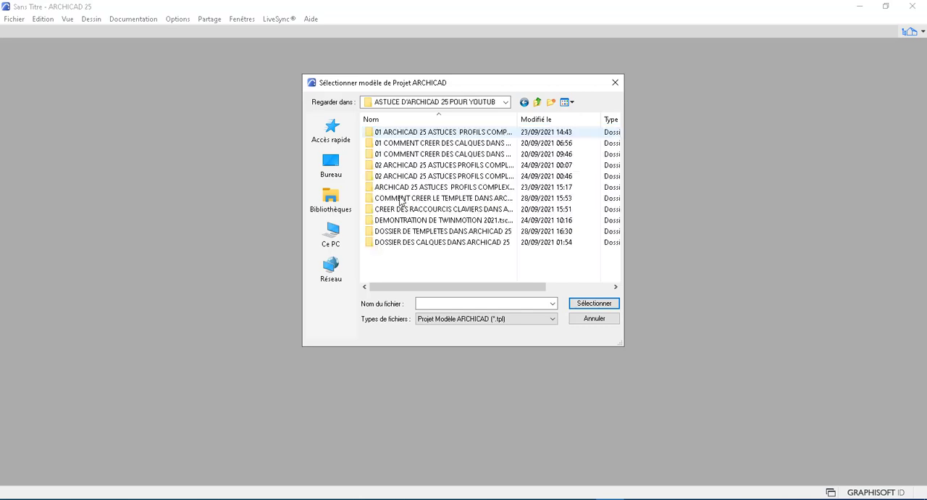
{"action": "double_click", "coordinate": [412, 232]}
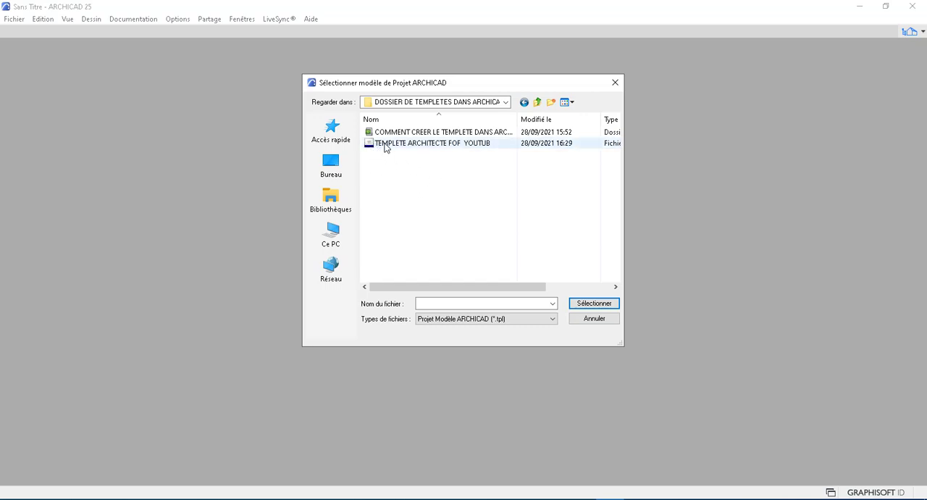
Step: Choose TEMPLETE ARCHITECTE FOF YOUTUB.tpl as the template and create the new project from it
{"action": "left_click", "coordinate": [385, 145]}
{"action": "left_click", "coordinate": [594, 303]}
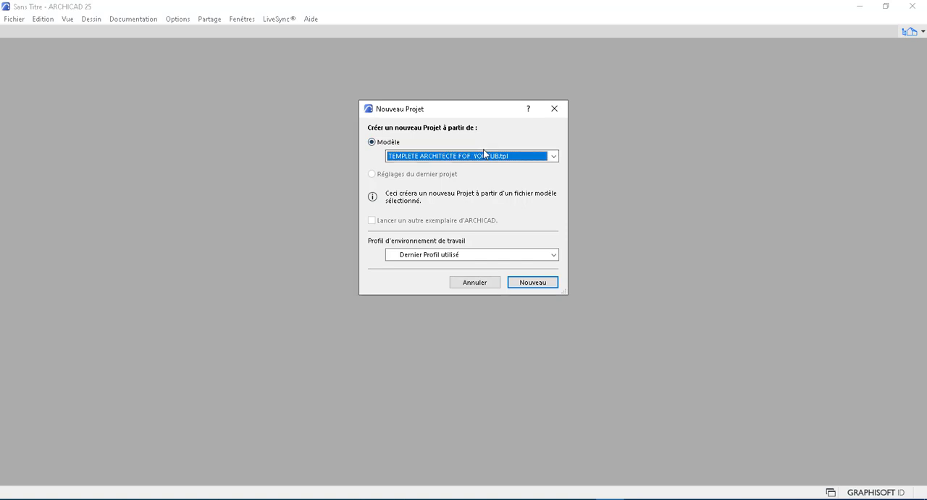
{"action": "left_click", "coordinate": [527, 282]}
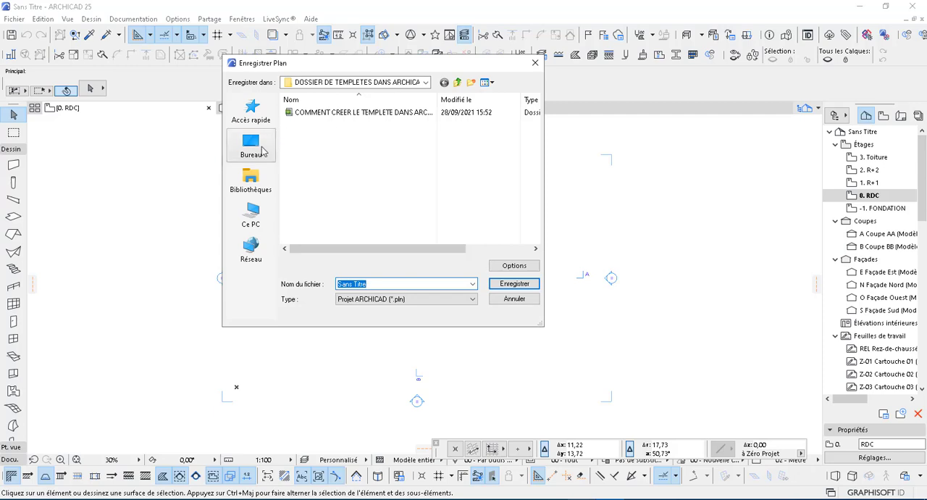
Step: Save the new project on the desktop (Bureau) as an ARCHICAD .pln file named PROJET followed by the client's name
{"action": "left_click", "coordinate": [265, 149]}
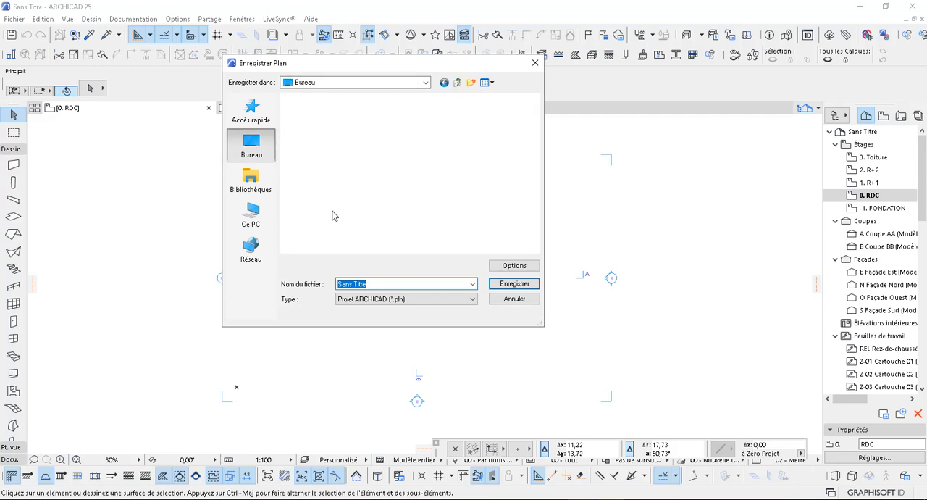
{"action": "left_click", "coordinate": [385, 284]}
{"action": "key", "text": "BackSpace"}
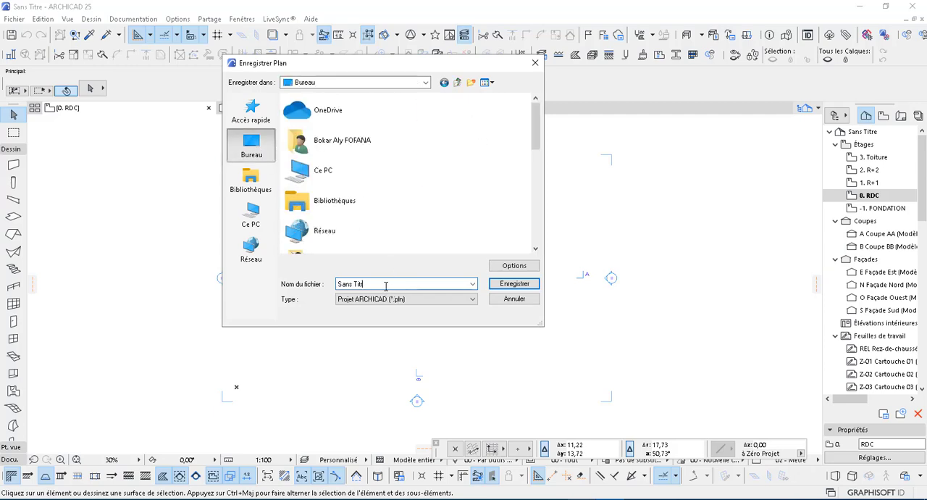
{"action": "key", "text": "BackSpace"}
{"action": "key", "text": "BackSpace"}
{"action": "key", "text": "BackSpace"}
{"action": "key", "text": "BackSpace"}
{"action": "key", "text": "BackSpace"}
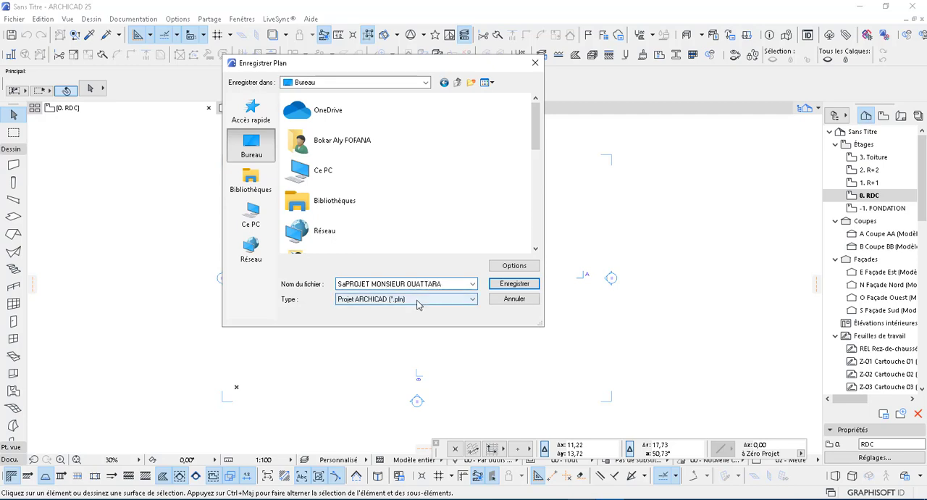
{"action": "left_click", "coordinate": [497, 285]}
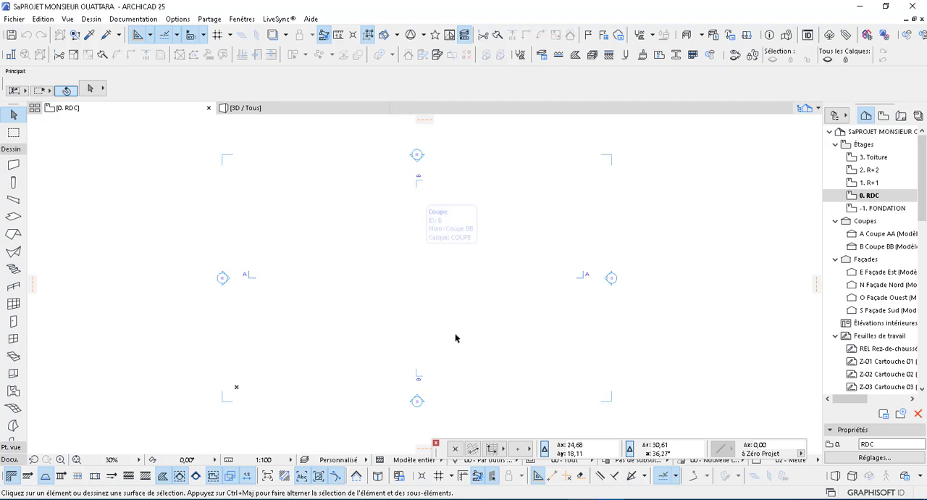
Step: Examine the default wall settings and the full list of layers that the template brought into the project
{"action": "left_click", "coordinate": [14, 166]}
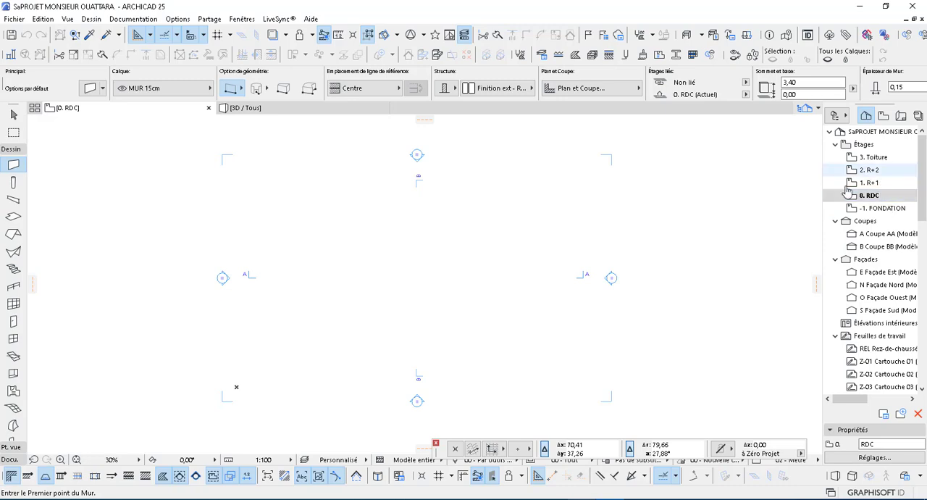
{"action": "key", "text": "Escape"}
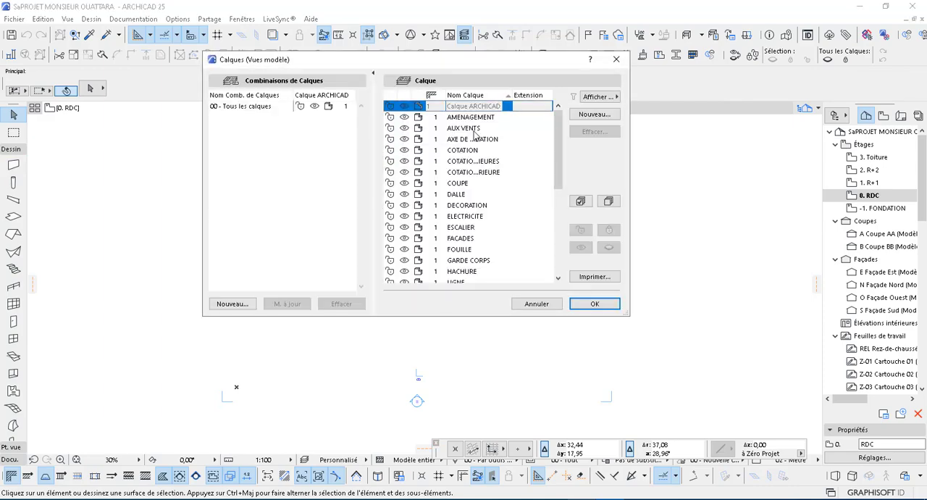
{"action": "scroll", "coordinate": [475, 134], "scroll_direction": "down", "scroll_amount": 3}
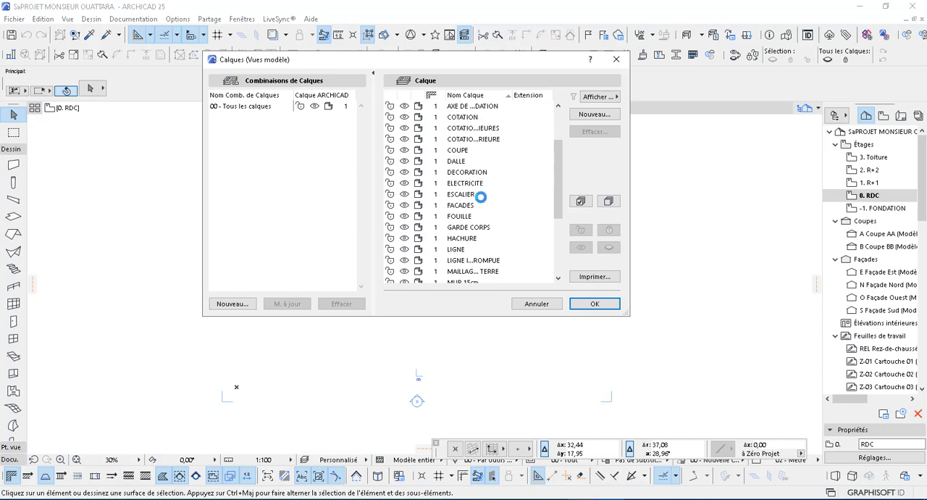
{"action": "scroll", "coordinate": [467, 129], "scroll_direction": "down", "scroll_amount": 5}
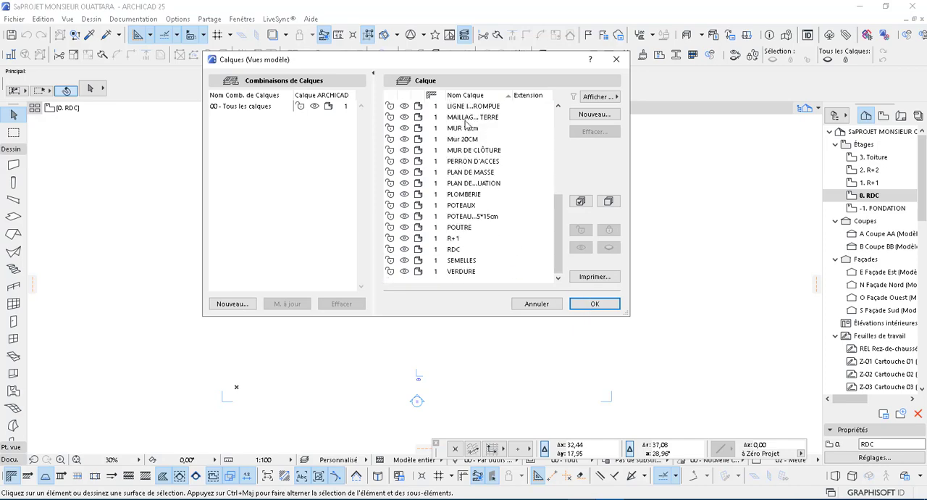
{"action": "left_click", "coordinate": [539, 304]}
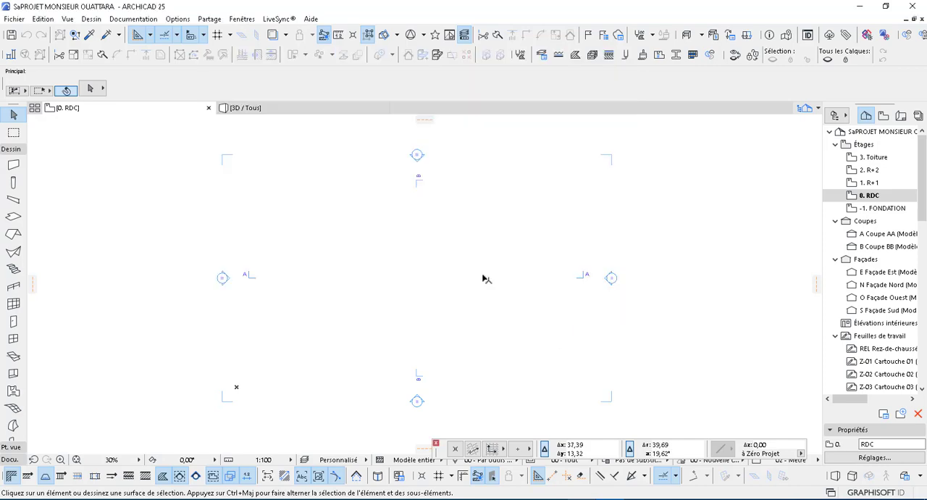
{"action": "middle_click_drag", "start_coordinate": [413, 296], "coordinate": [429, 295]}
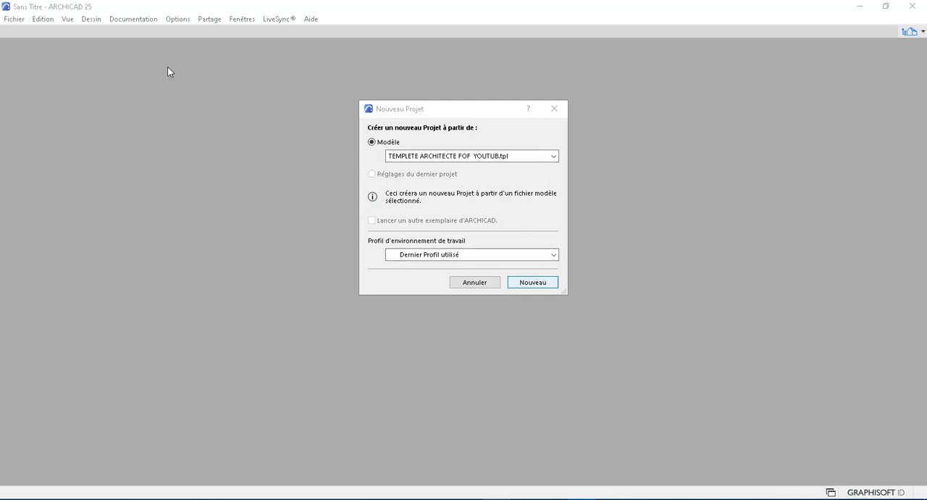
{"action": "left_click", "coordinate": [533, 283]}
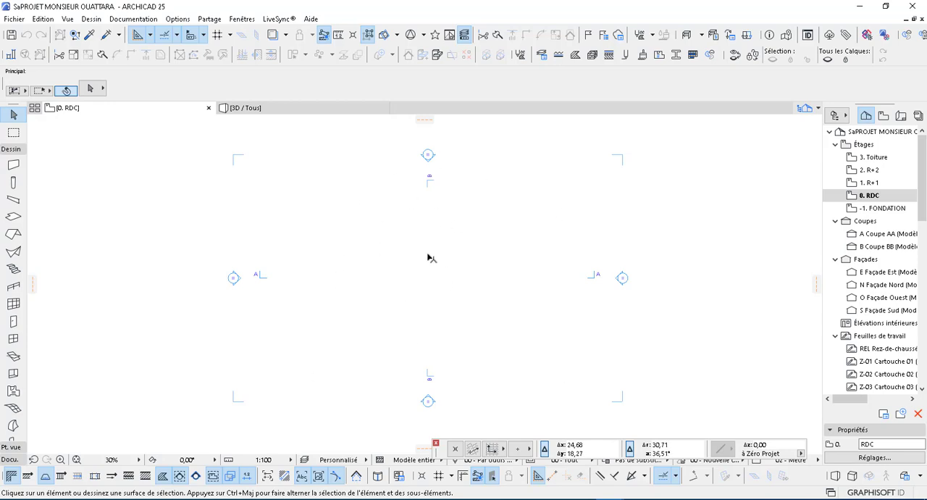
{"action": "middle_click_drag", "start_coordinate": [455, 245], "coordinate": [456, 244]}
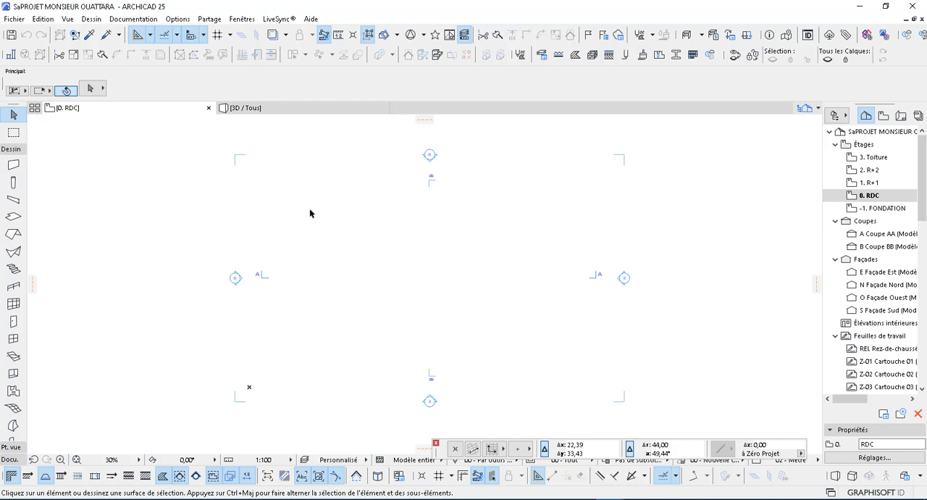
Step: Start opening an existing file and restrict the listed file types to Projet Modèle ARCHICAD (*.tpl)
{"action": "left_click", "coordinate": [14, 20]}
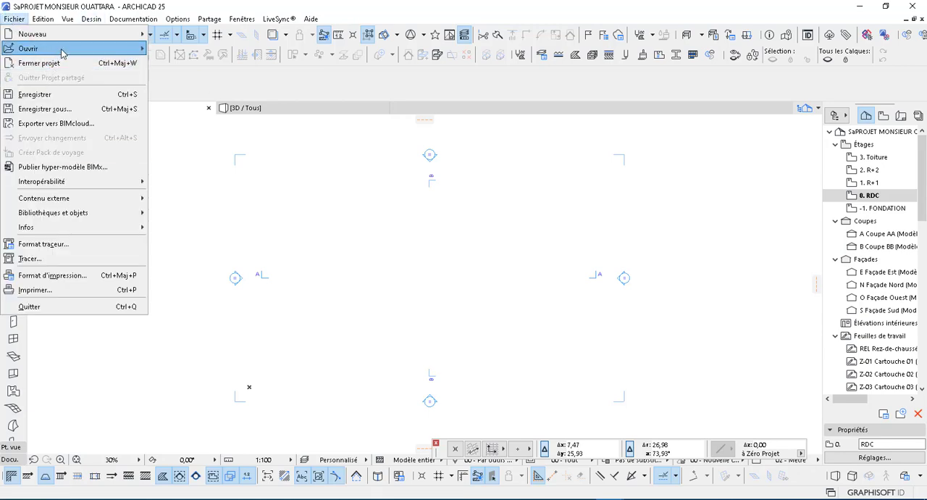
{"action": "mouse_move", "coordinate": [63, 53]}
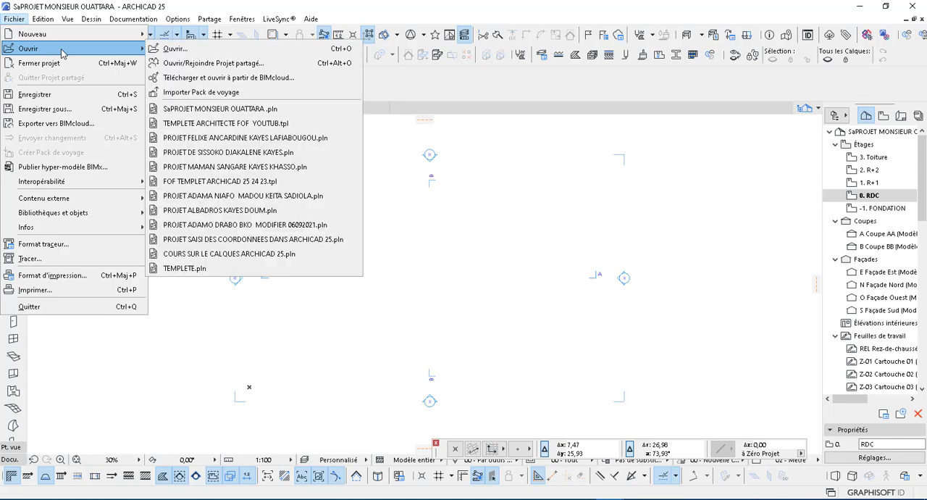
{"action": "left_click", "coordinate": [205, 48]}
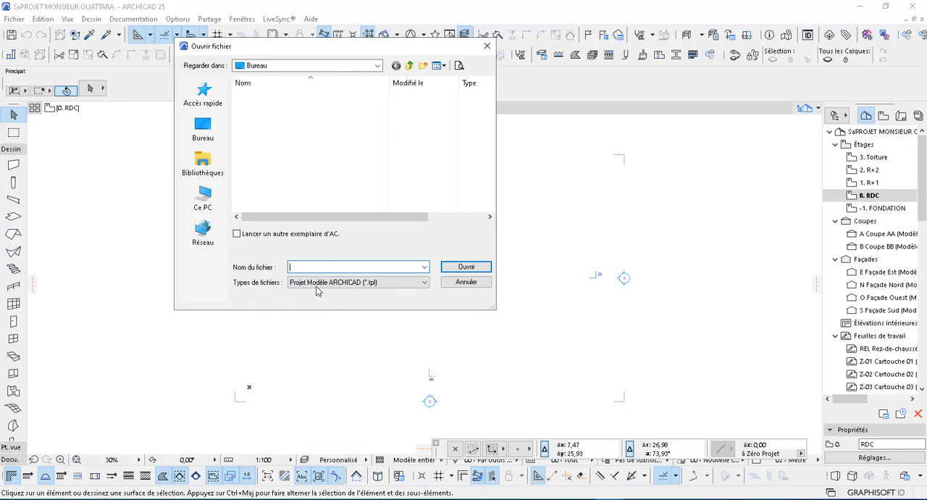
{"action": "left_click", "coordinate": [385, 286]}
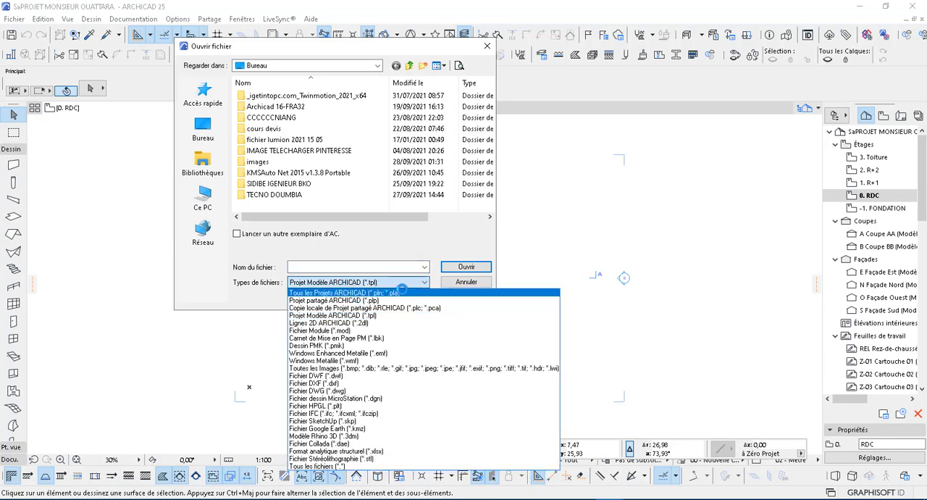
{"action": "left_click", "coordinate": [402, 292]}
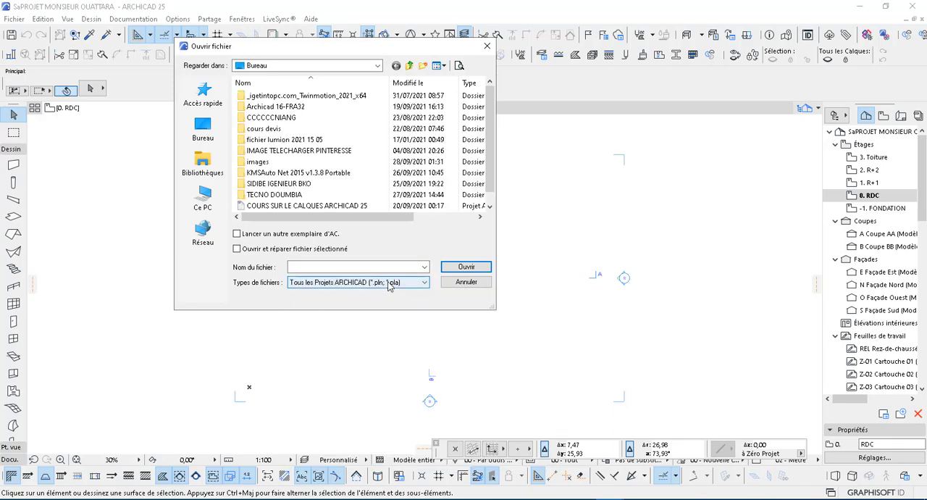
{"action": "scroll", "coordinate": [268, 177], "scroll_direction": "down", "scroll_amount": 1}
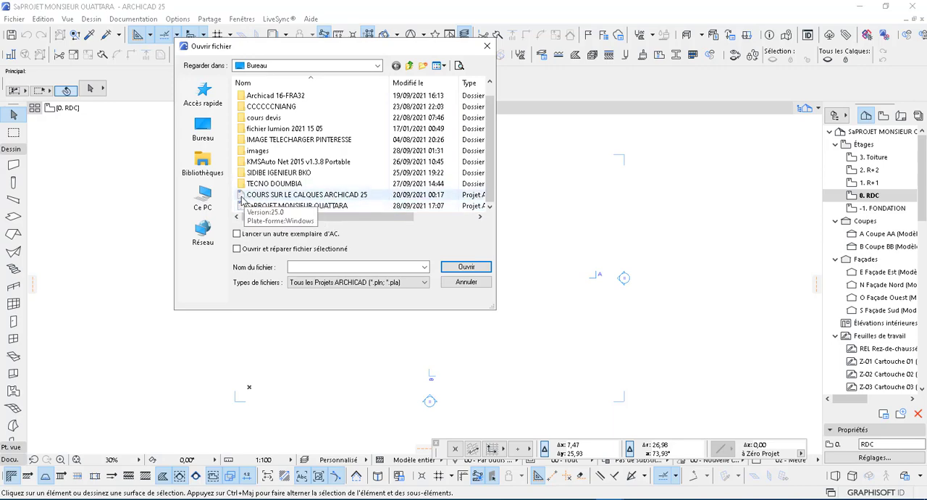
{"action": "left_click", "coordinate": [424, 282]}
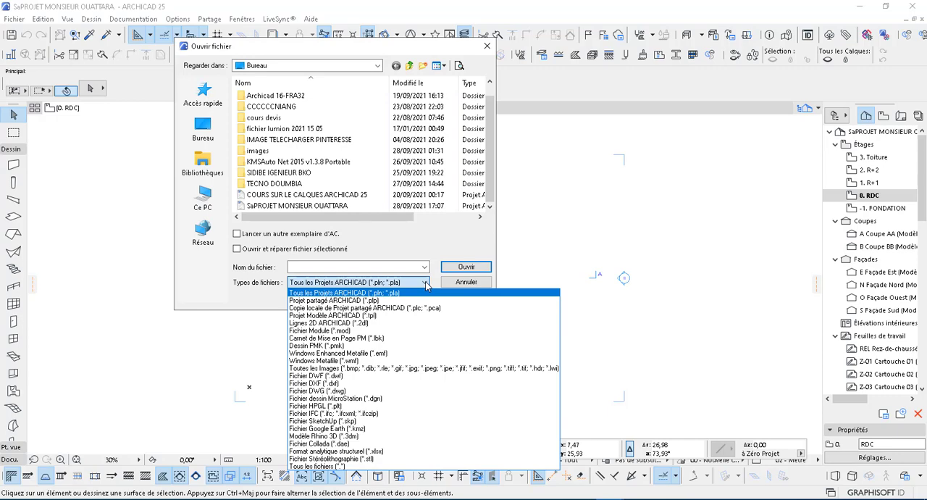
{"action": "left_click", "coordinate": [360, 315]}
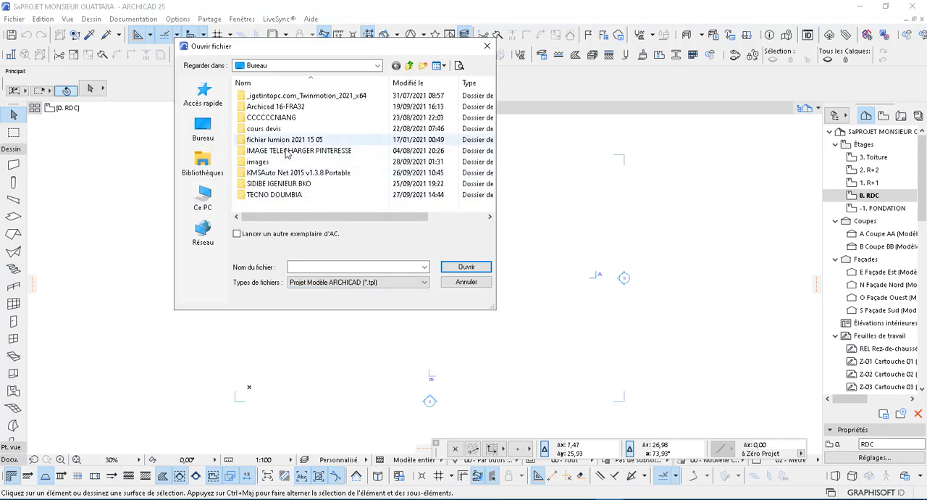
Step: Browse to Disque local (E:), open DOSSIER YOUTUB and enter the client's BKO project folder
{"action": "left_click", "coordinate": [204, 194]}
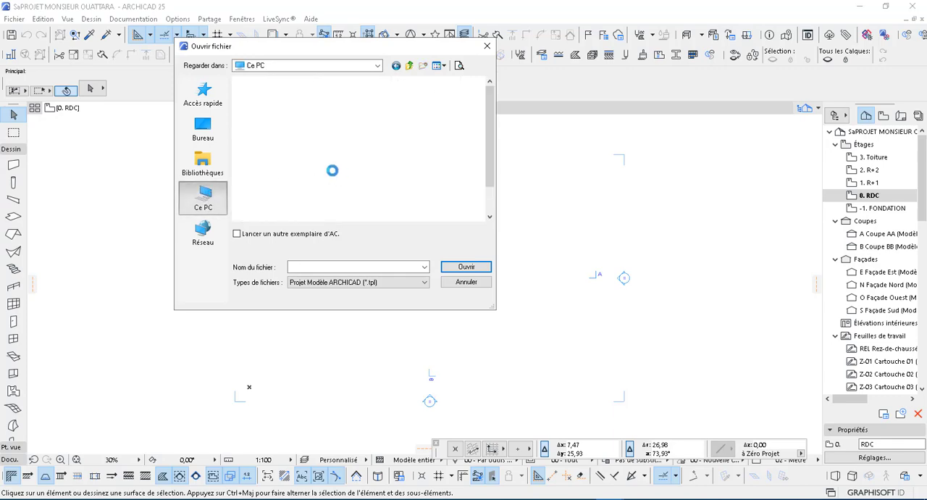
{"action": "scroll", "coordinate": [314, 177], "scroll_direction": "down", "scroll_amount": 5}
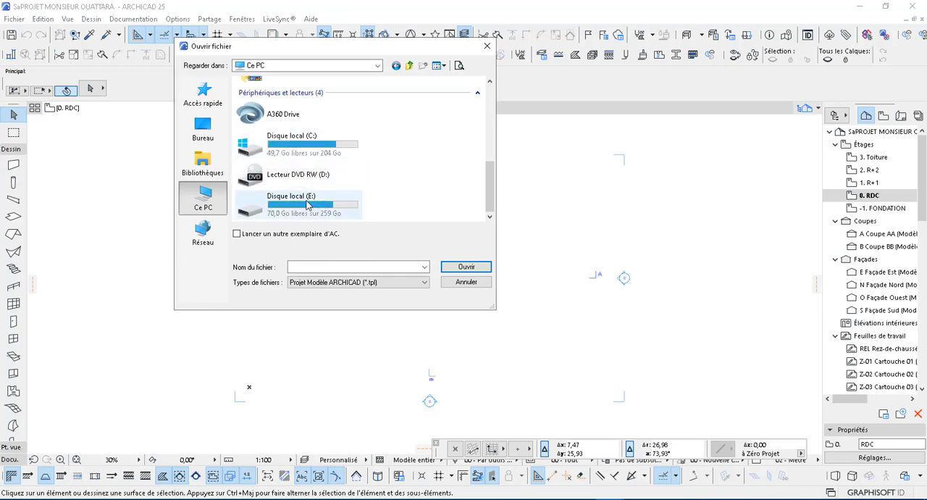
{"action": "double_click", "coordinate": [307, 205]}
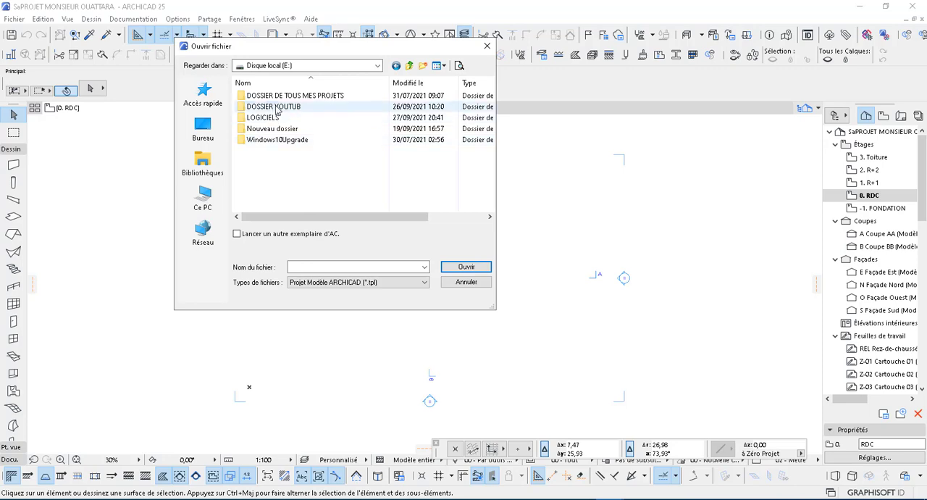
{"action": "left_click", "coordinate": [278, 109]}
{"action": "double_click", "coordinate": [276, 108]}
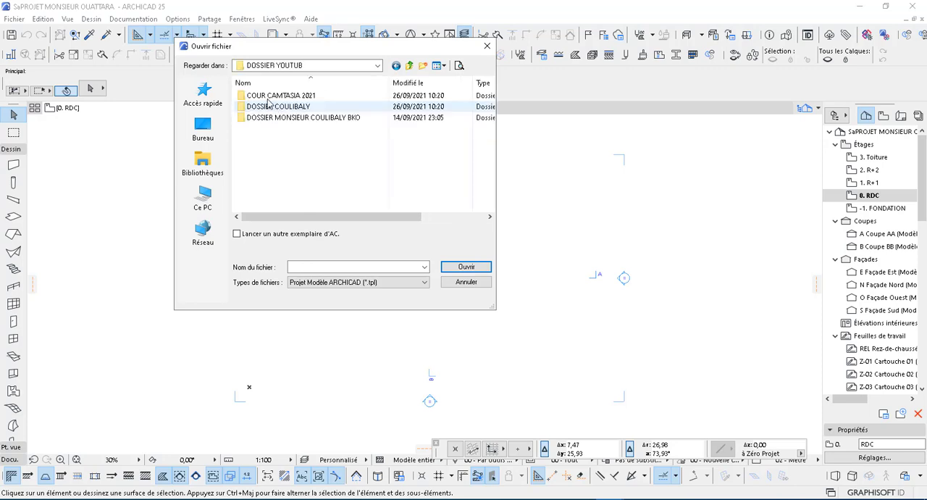
{"action": "left_click", "coordinate": [295, 118]}
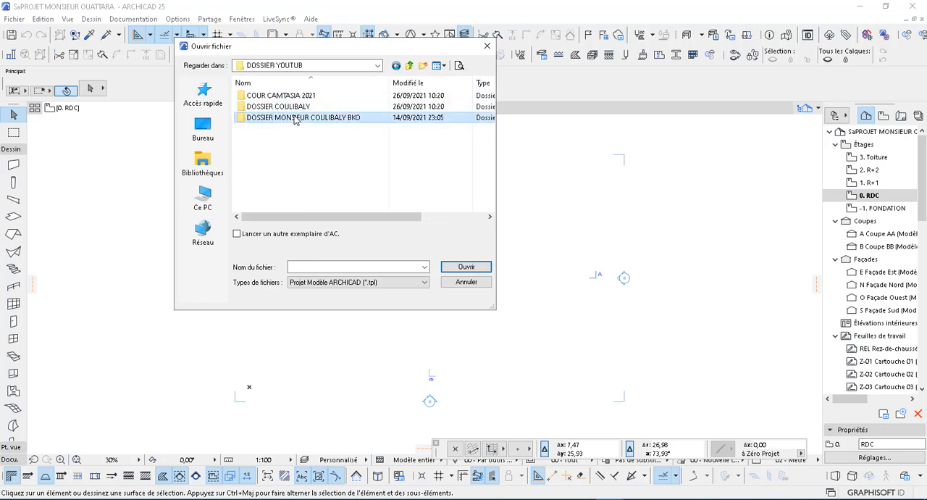
{"action": "double_click", "coordinate": [295, 118]}
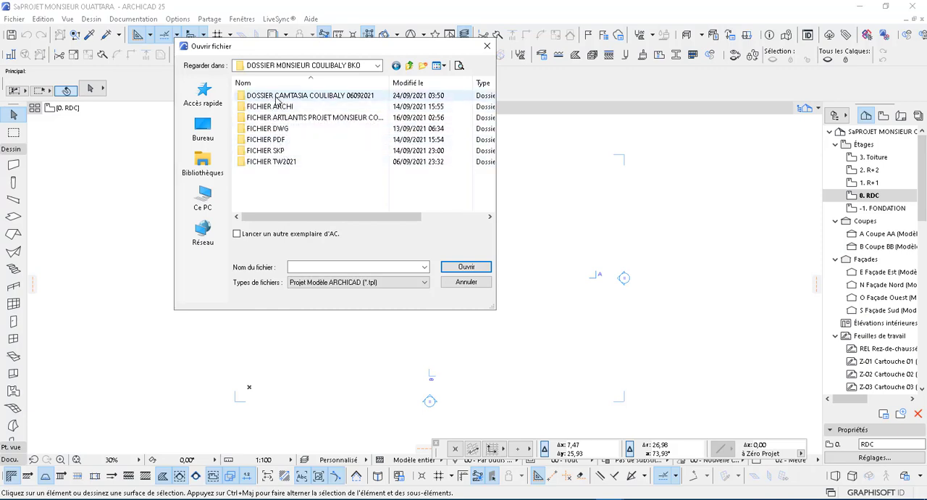
Step: Open the client's Camtasia folder, AUTRES TUTORIELS POUR YOUTUB and its ASTUCE D'ARCHICAD 25 POUR YOUTUB subfolder
{"action": "left_click", "coordinate": [277, 100]}
{"action": "double_click", "coordinate": [276, 100]}
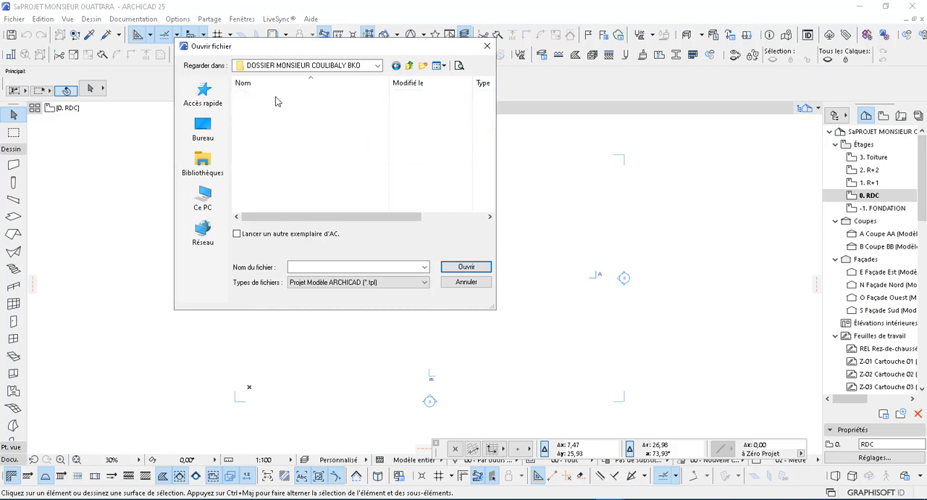
{"action": "double_click", "coordinate": [267, 97]}
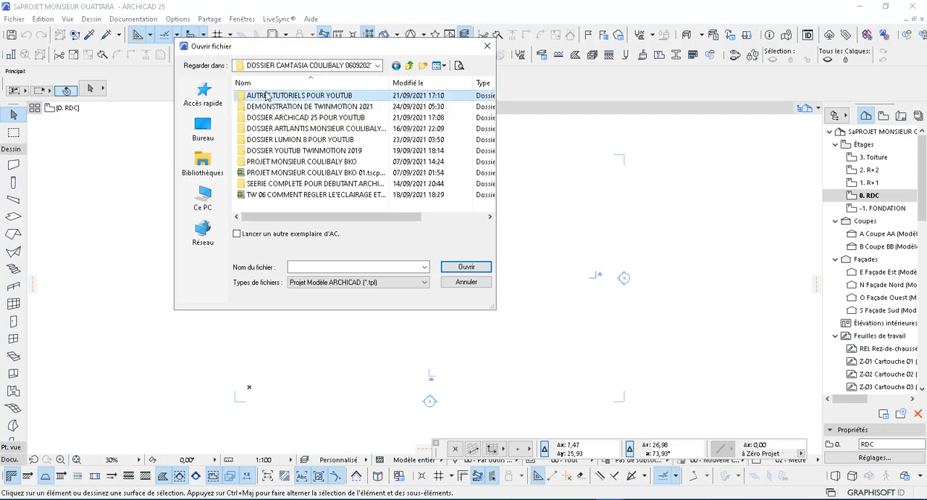
{"action": "double_click", "coordinate": [266, 97]}
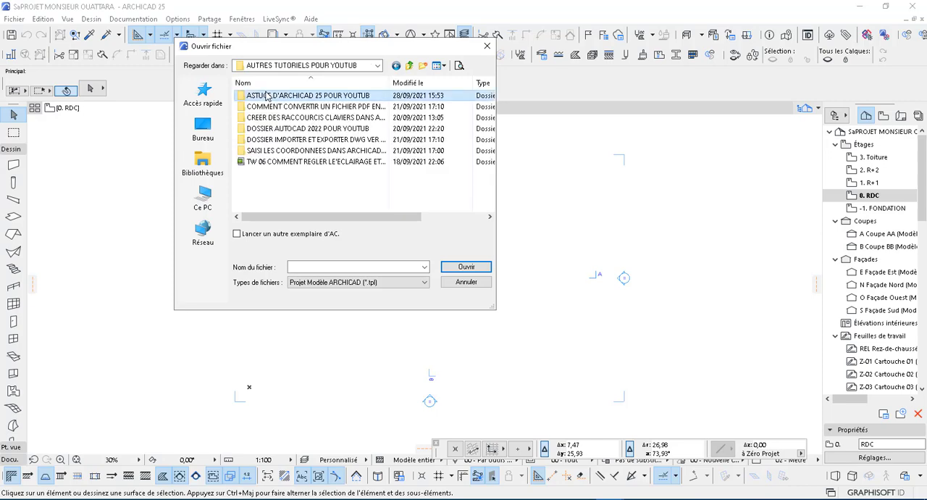
{"action": "scroll", "coordinate": [289, 192], "scroll_direction": "down", "scroll_amount": 2}
{"action": "scroll", "coordinate": [289, 192], "scroll_direction": "down", "scroll_amount": 2}
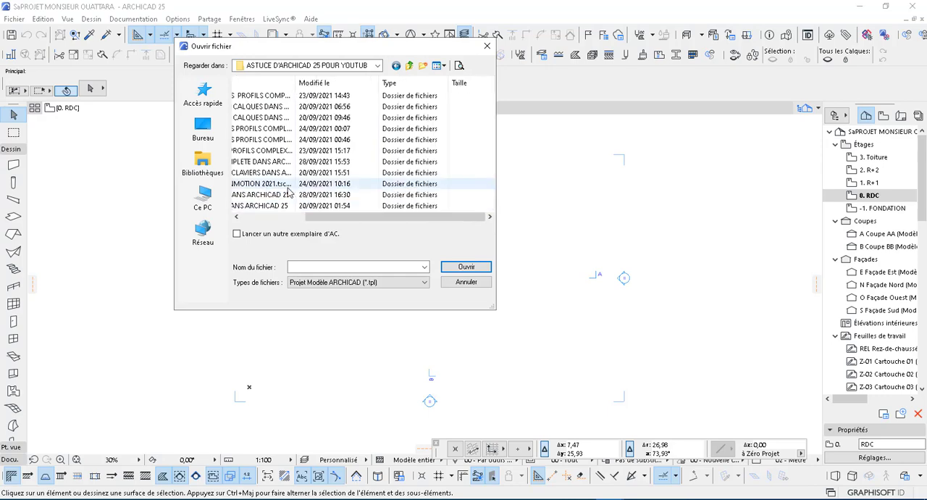
{"action": "scroll", "coordinate": [272, 144], "scroll_direction": "up", "scroll_amount": 4}
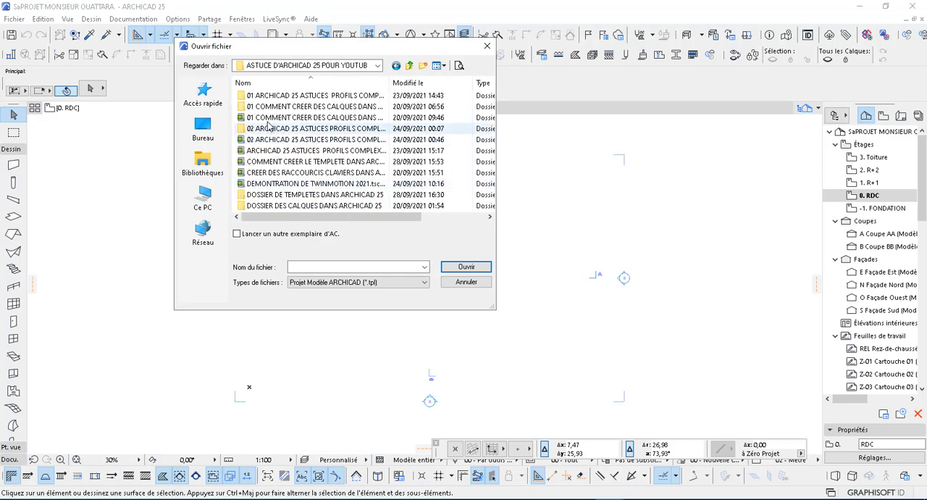
Step: Open the template file TEMPLETE ARCHITECTE FOF YOUTUB from the DOSSIER DE TEMPLETES DANS ARCHICAD 25 folder
{"action": "left_click", "coordinate": [275, 198]}
{"action": "double_click", "coordinate": [275, 198]}
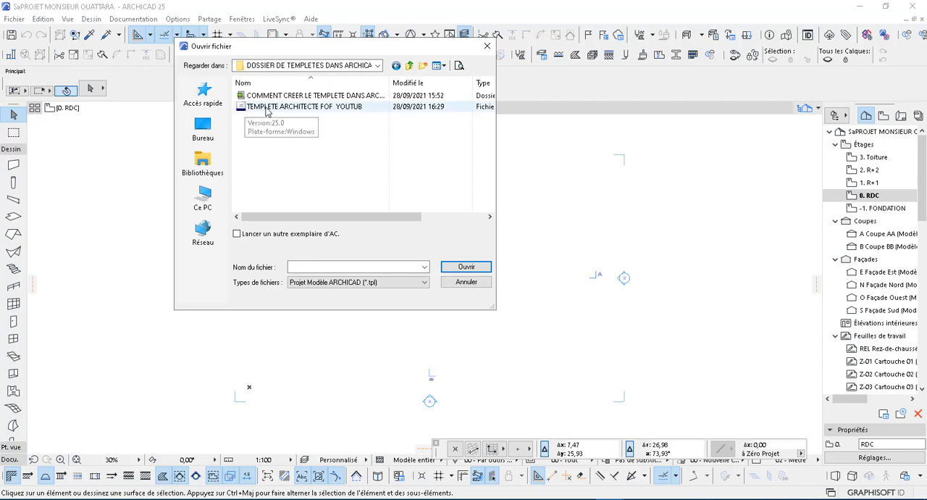
{"action": "left_click", "coordinate": [248, 110]}
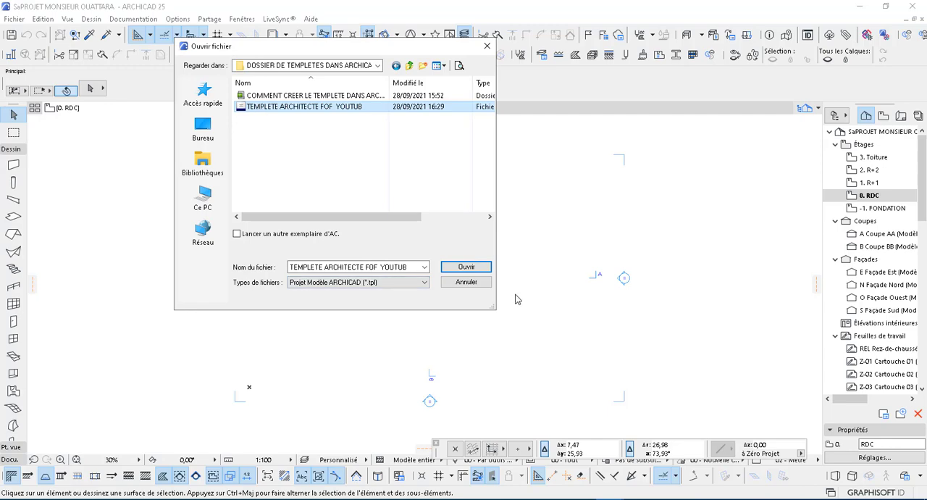
{"action": "left_click", "coordinate": [467, 267]}
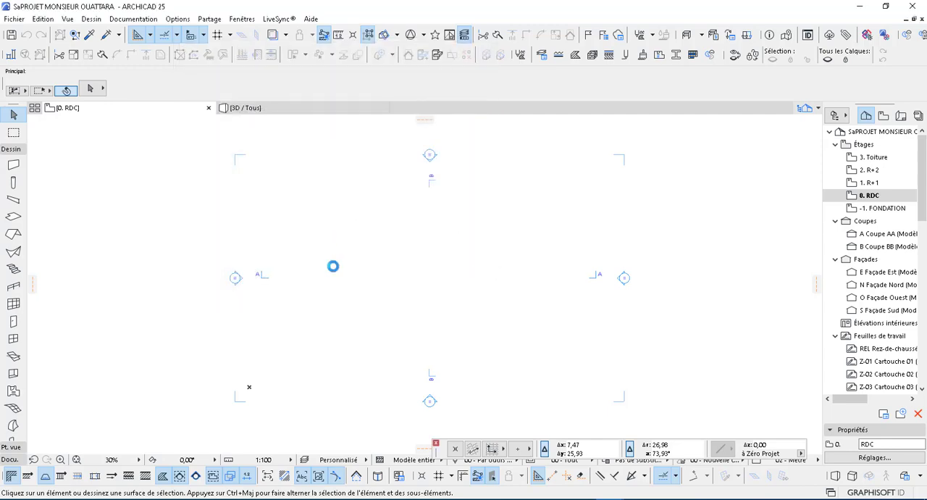